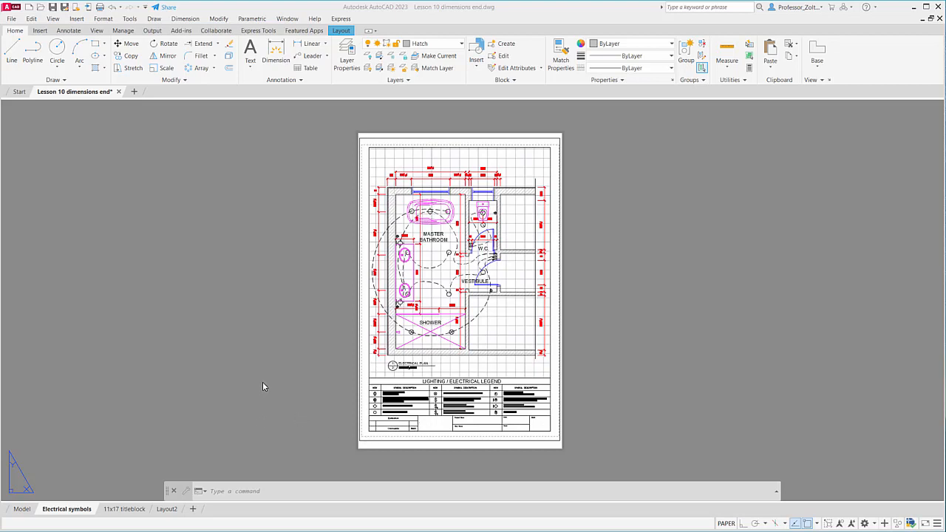
Copy the electrical plan title and the room labels to the clipboard, with the sheet border's lower-left corner as base point.
left_click(30, 20)
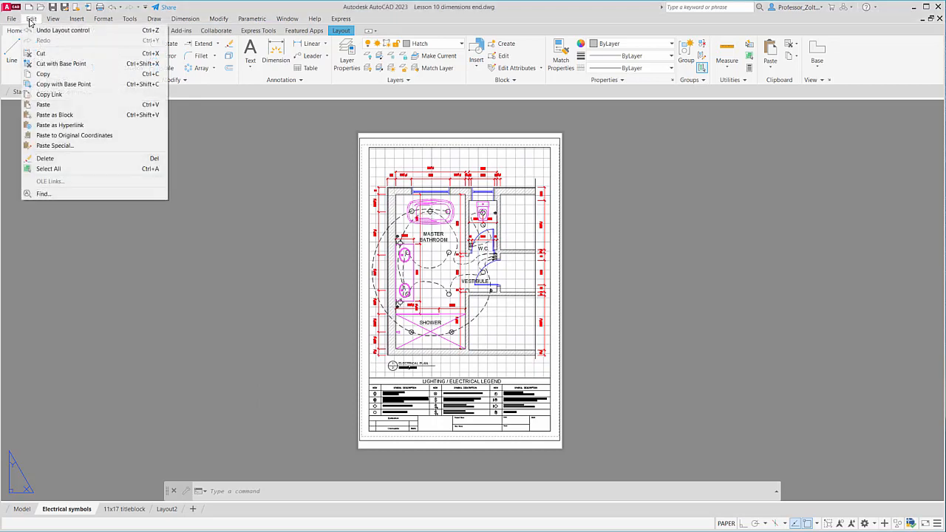
left_click(64, 84)
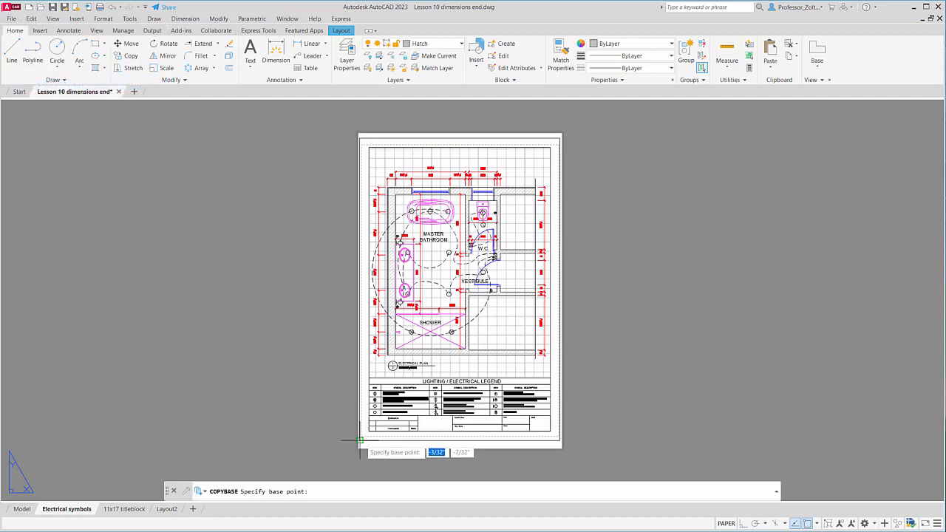
left_click(433, 373)
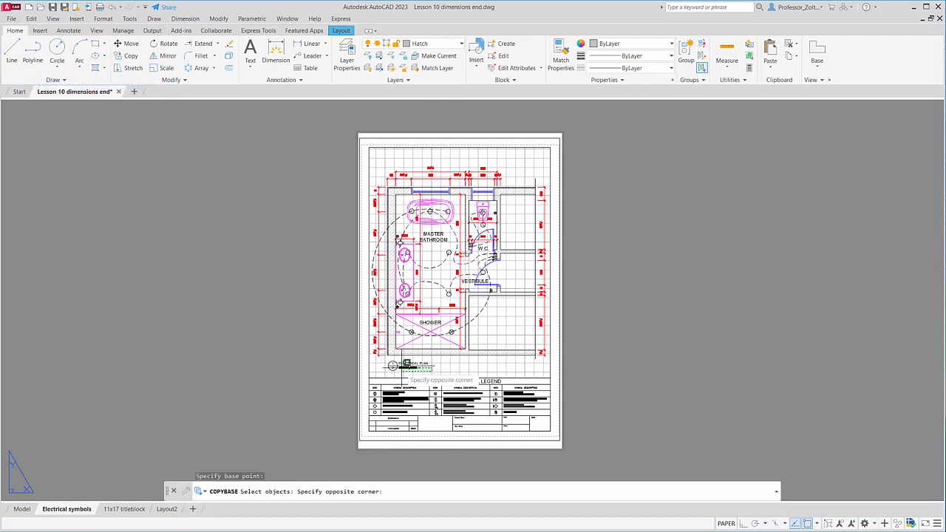
left_click(386, 357)
left_click(423, 335)
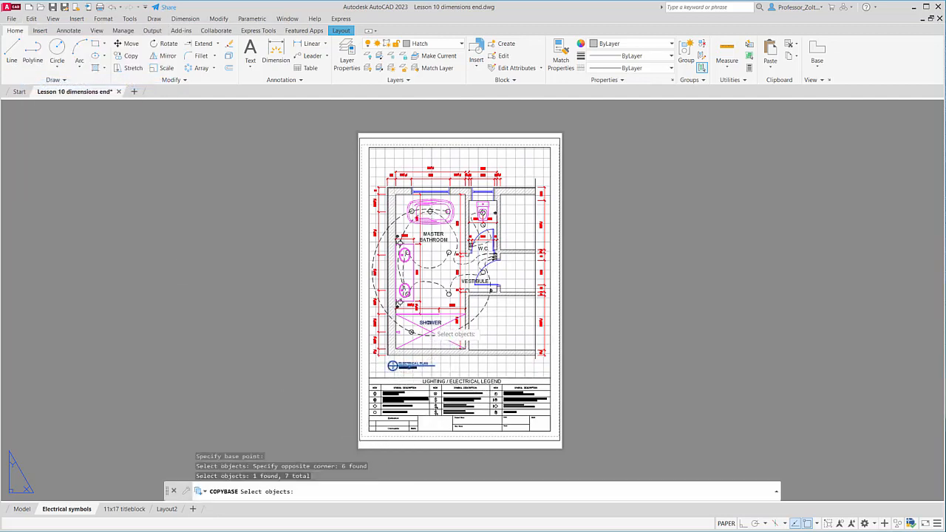
left_click(431, 250)
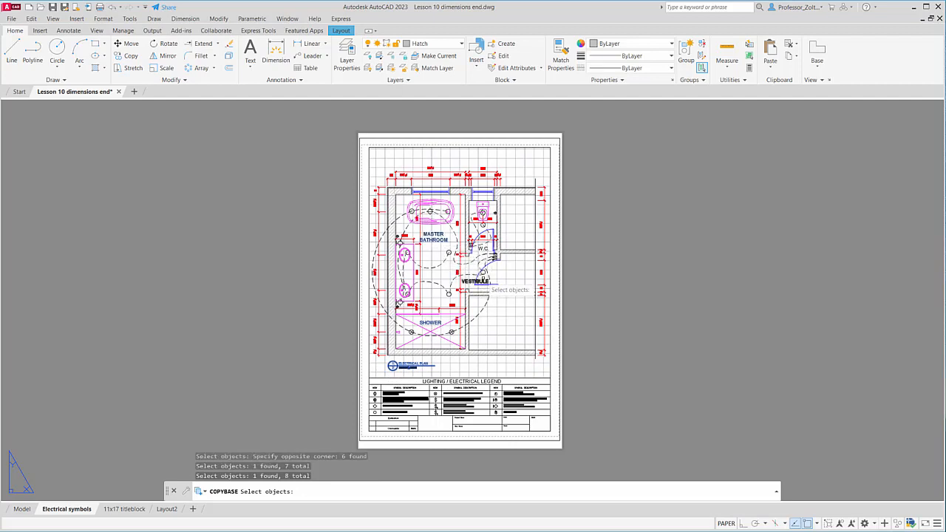
left_click(482, 283)
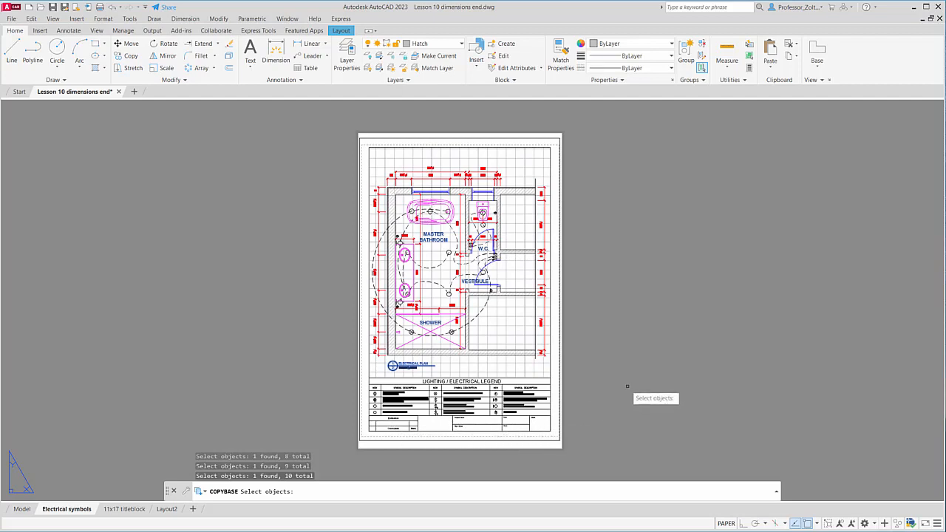
key("Return")
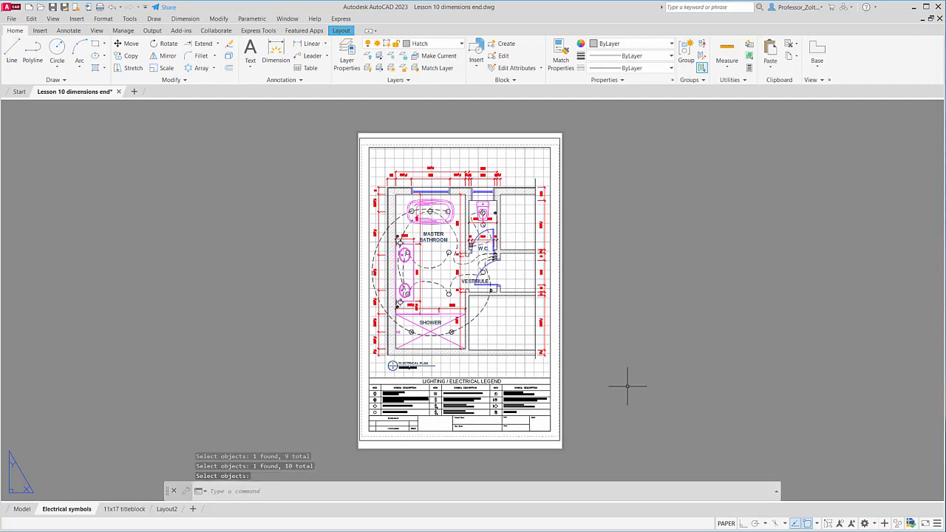
Switch to the 11x17 titleblock layout and view its empty sheet.
left_click(122, 510)
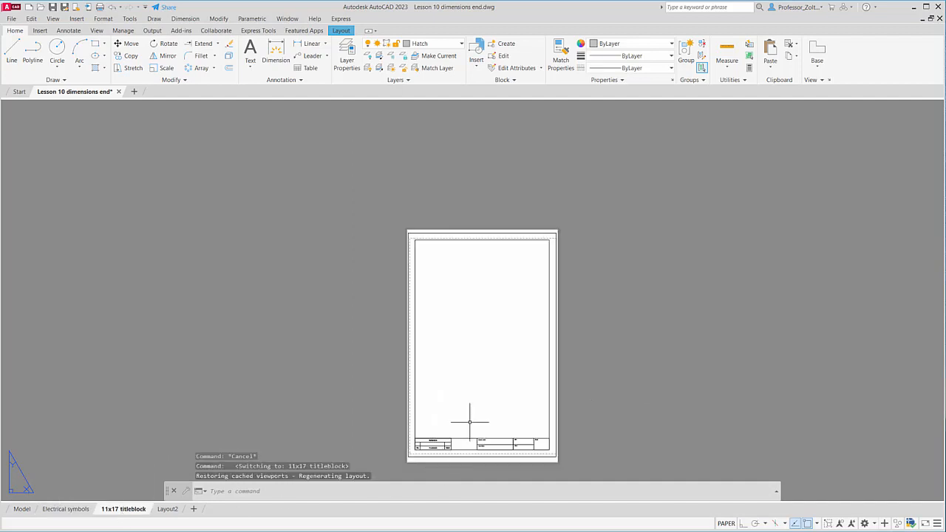
scroll(469, 421, "up", 3)
scroll(469, 416, "down", 3)
middle_click_drag(468, 417, 422, 328)
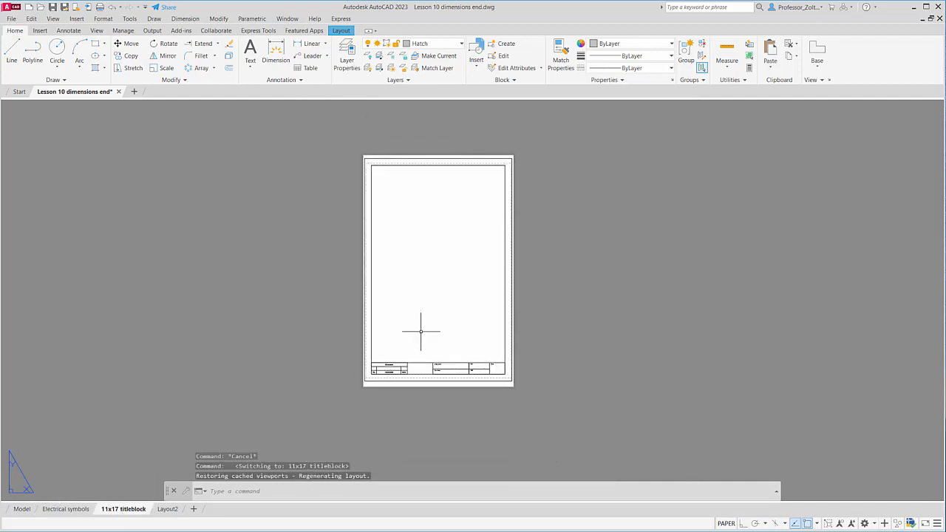
Create a copy of the Electrical symbols layout and place it before the original.
mouse_move(66, 513)
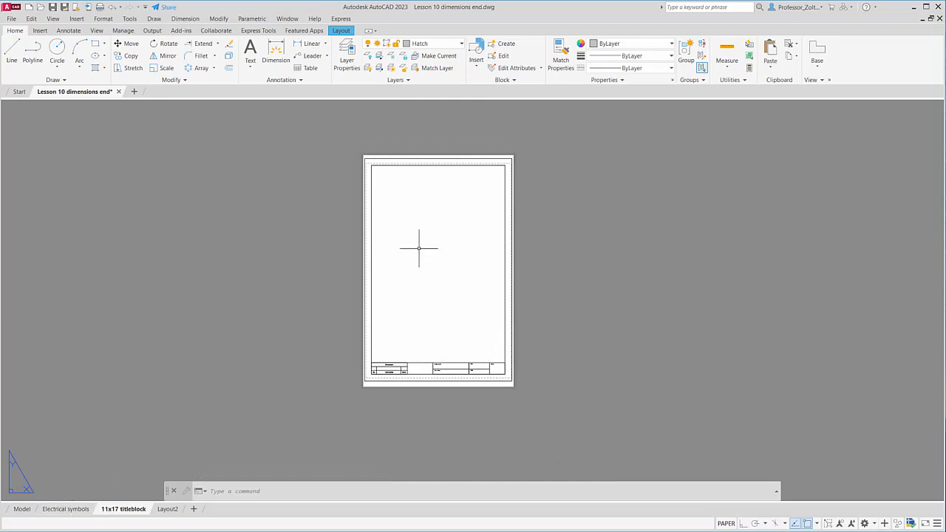
left_click(65, 509)
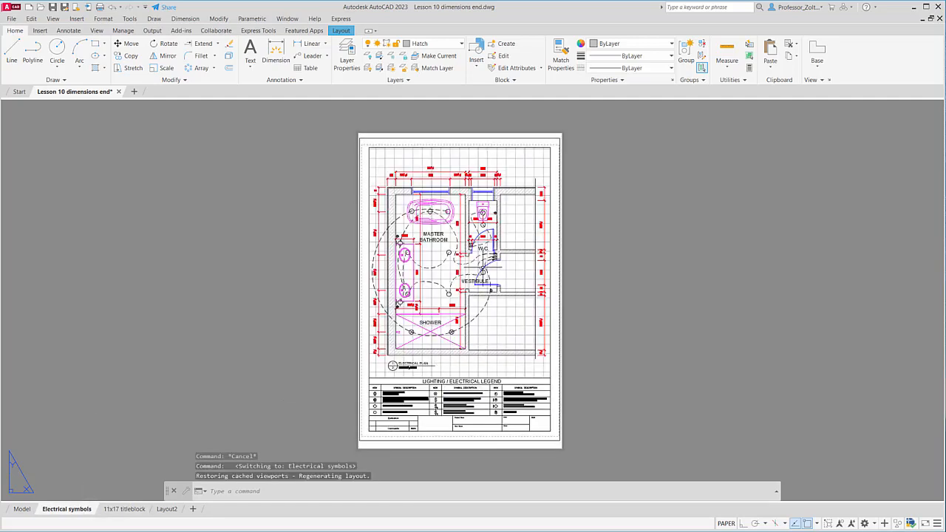
right_click(65, 512)
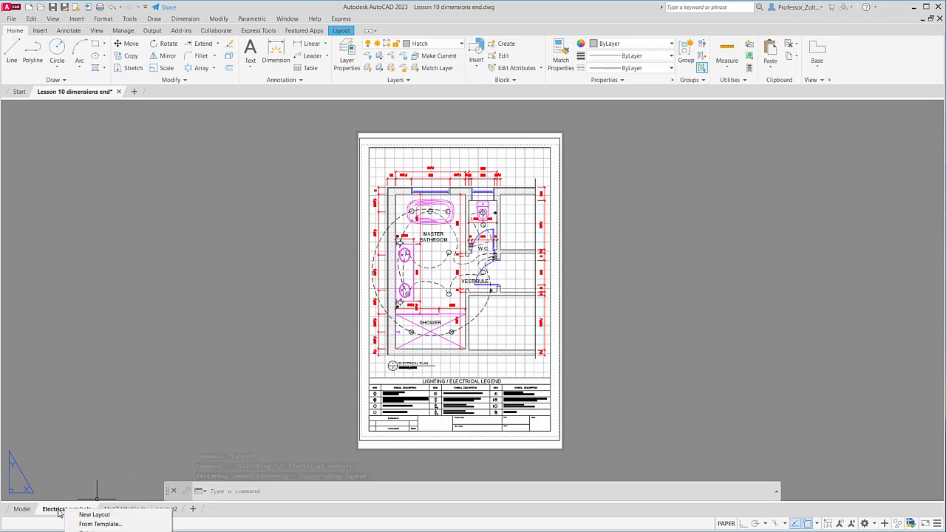
key("m")
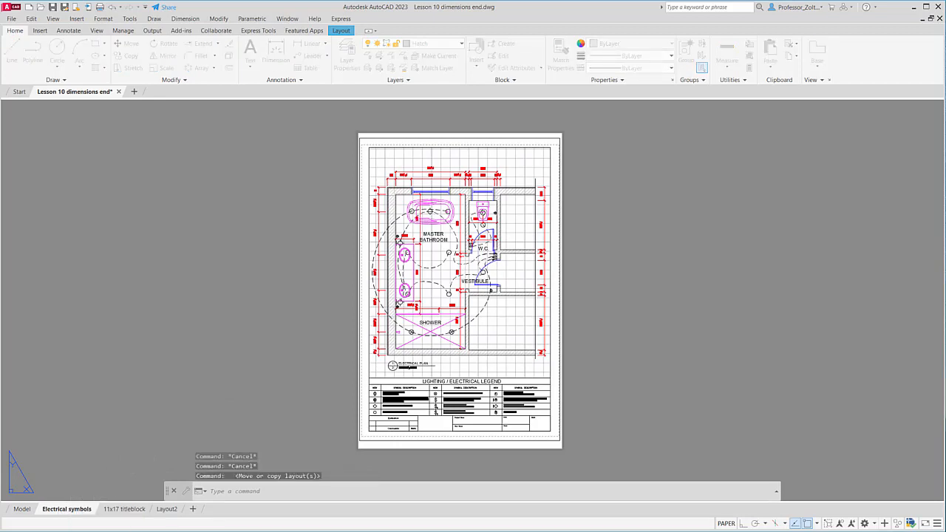
left_click_drag(732, 198, 755, 154)
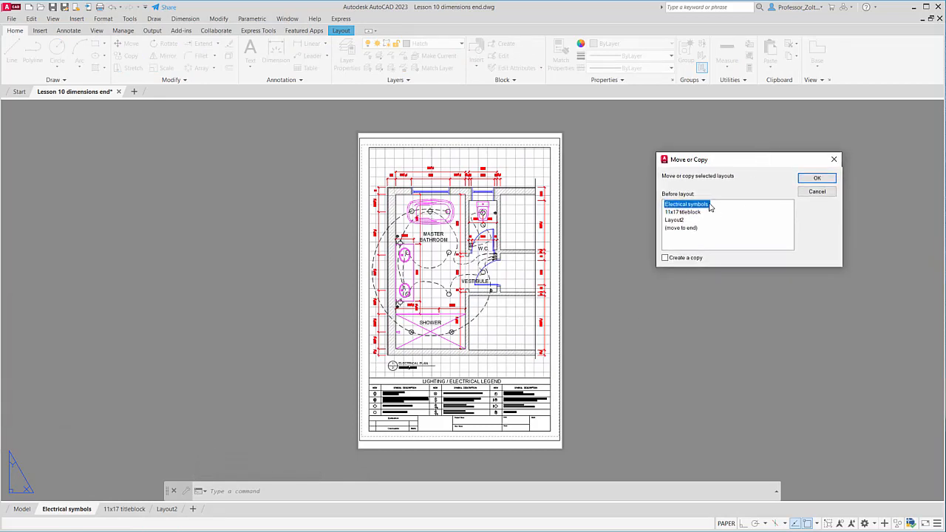
left_click(665, 258)
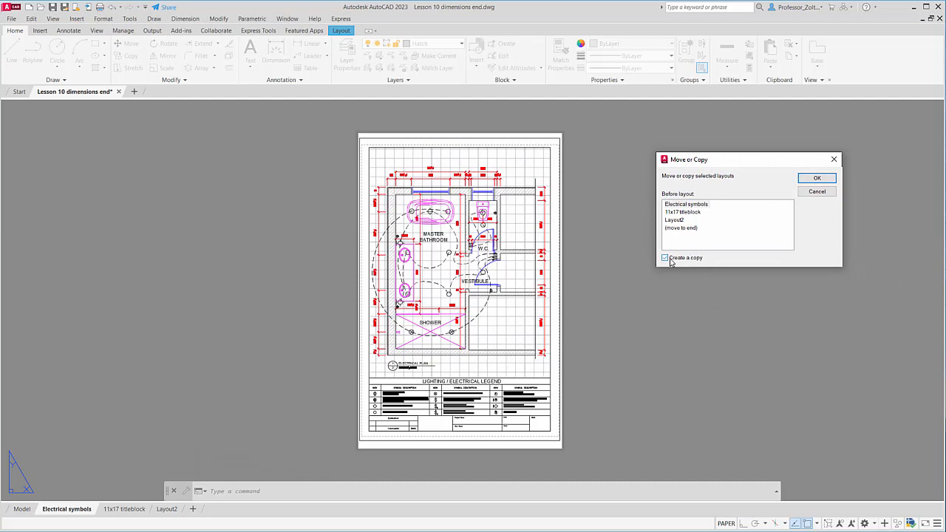
left_click(817, 179)
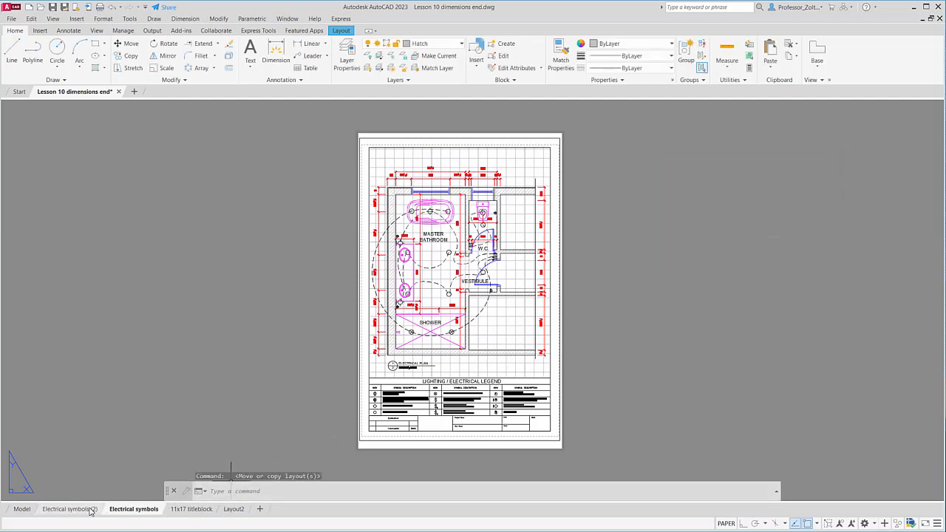
Open the duplicated Electrical symbols layout and rename it Construction.
mouse_move(88, 512)
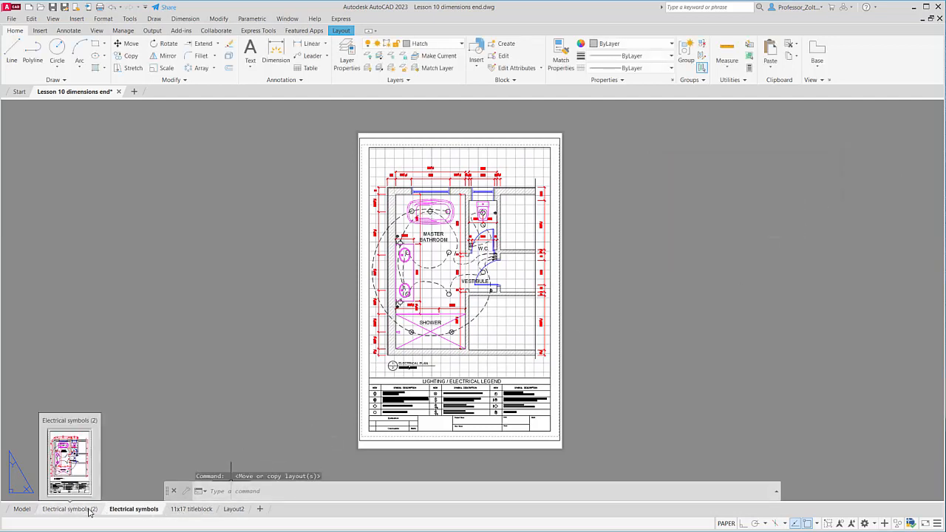
left_click(88, 509)
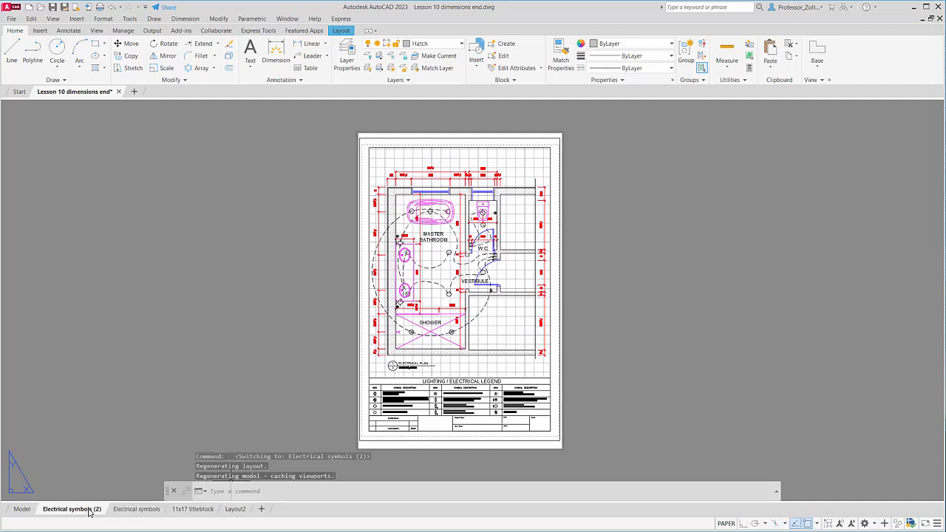
right_click(99, 512)
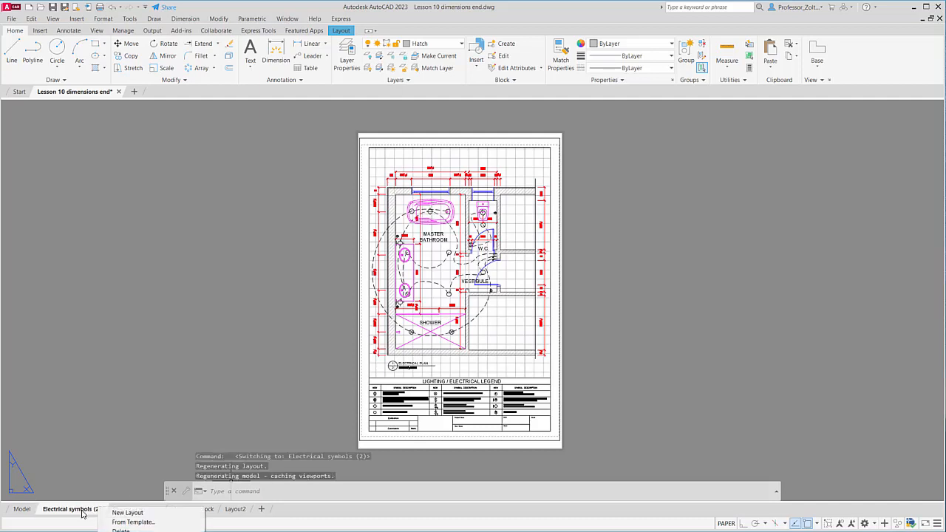
left_click(121, 531)
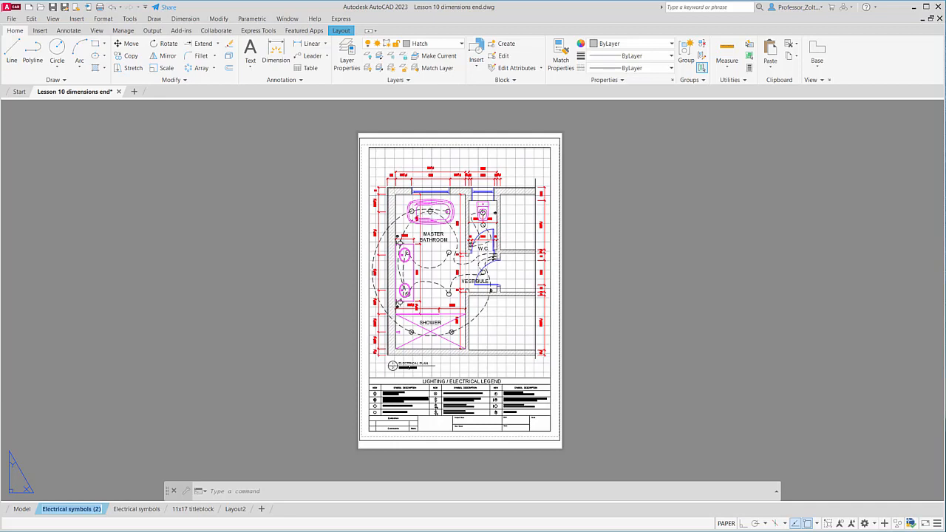
type("d")
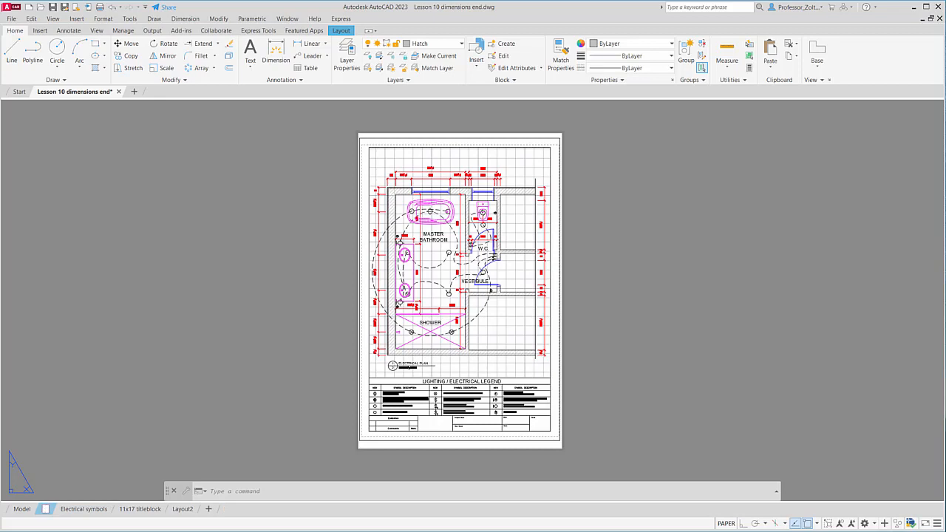
type("onstruction")
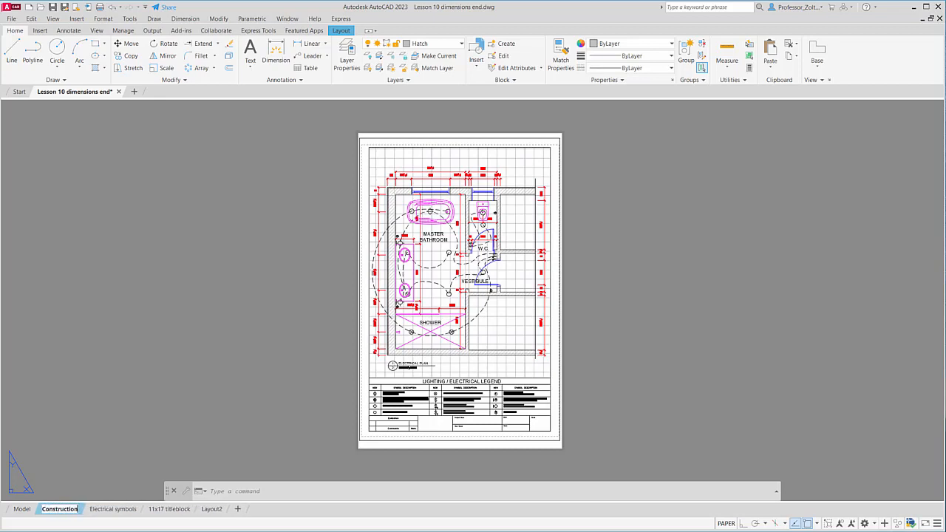
left_click(189, 425)
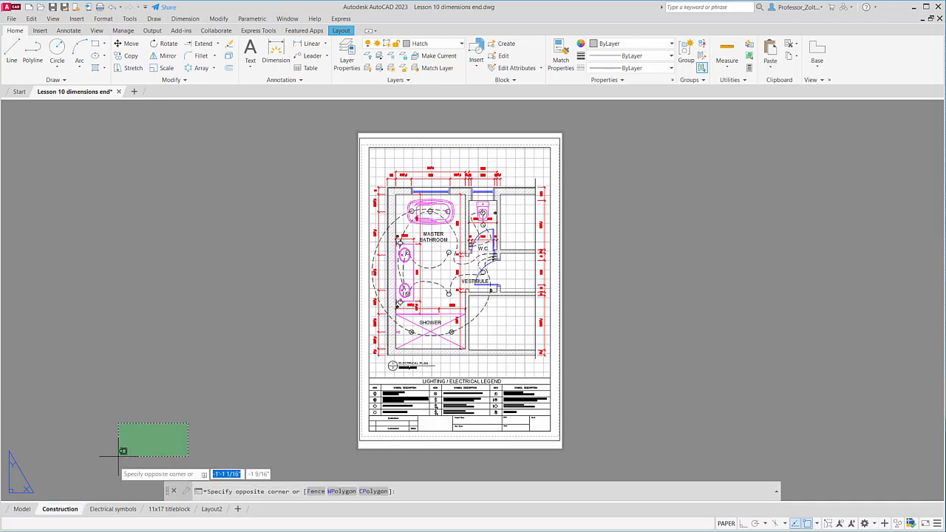
Delete the whole lighting/electrical legend table from the Construction sheet.
mouse_move(110, 512)
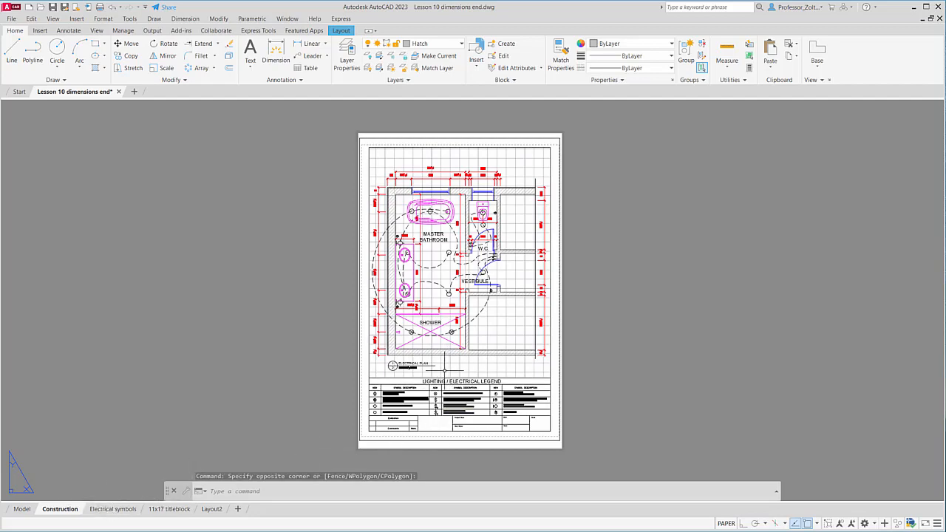
scroll(447, 399, "up", 4)
scroll(443, 395, "down", 3)
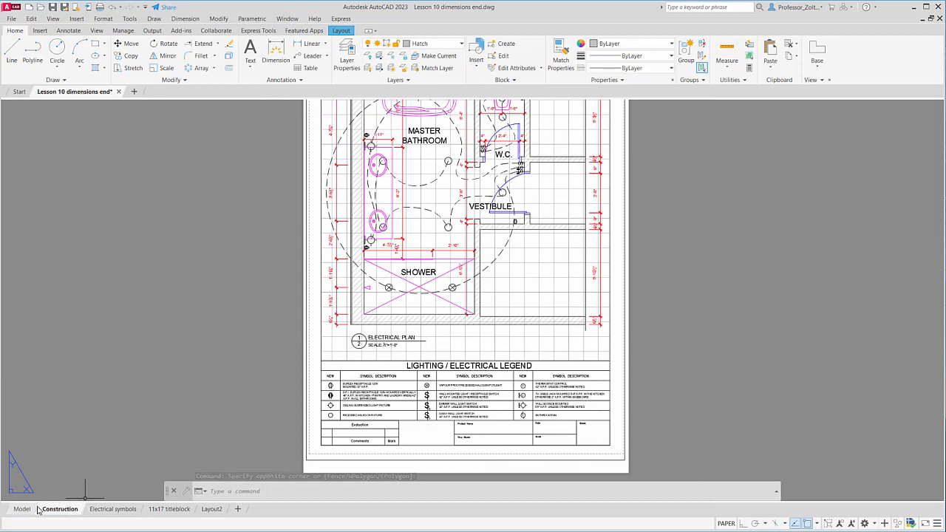
left_click(313, 352)
left_click(646, 416)
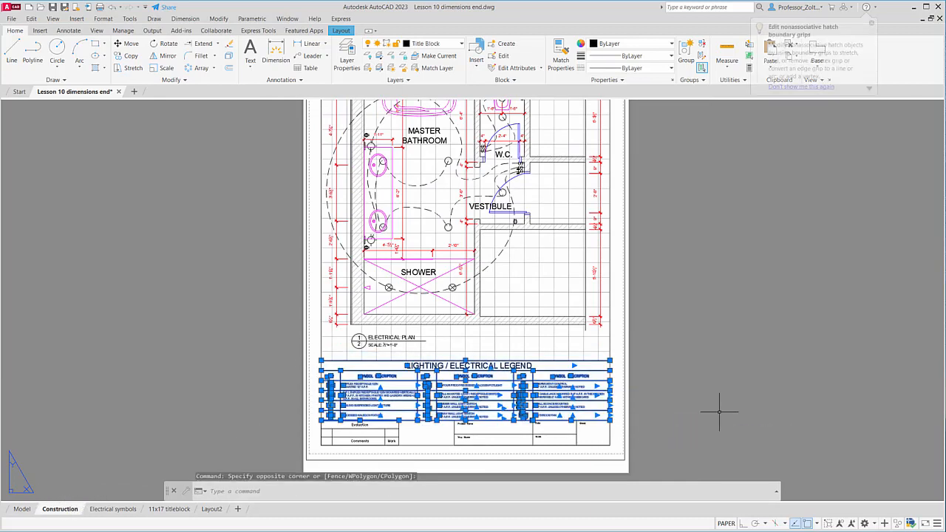
key("Delete")
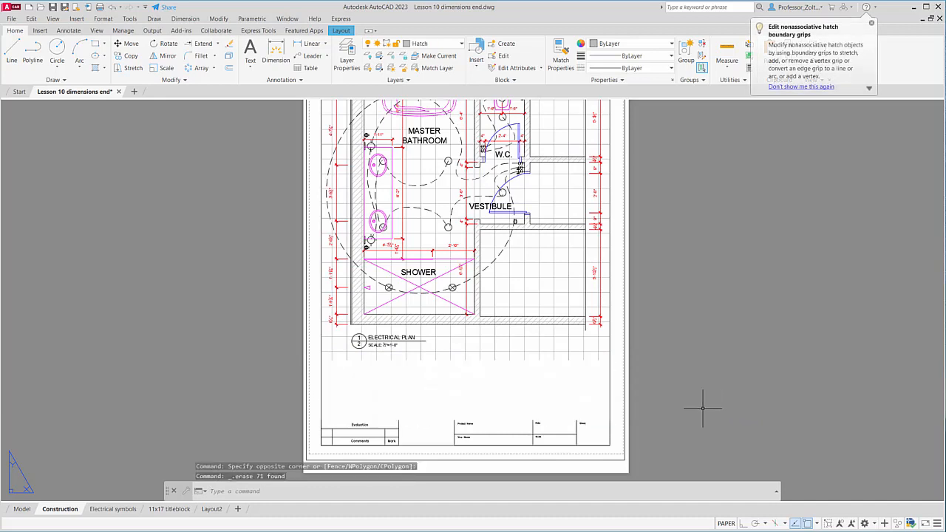
Copy the bottom border line of the title block up to the upper end of the Evaluation box.
left_click(466, 445)
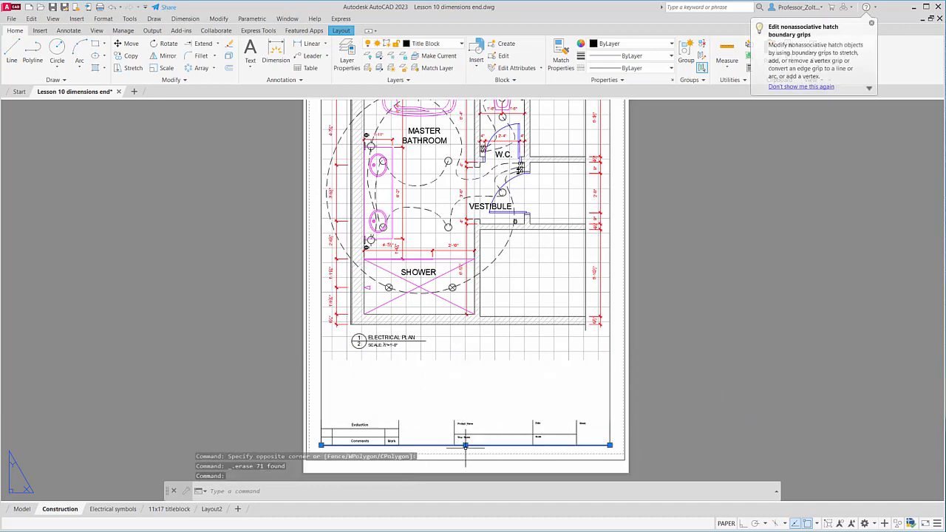
left_click(127, 56)
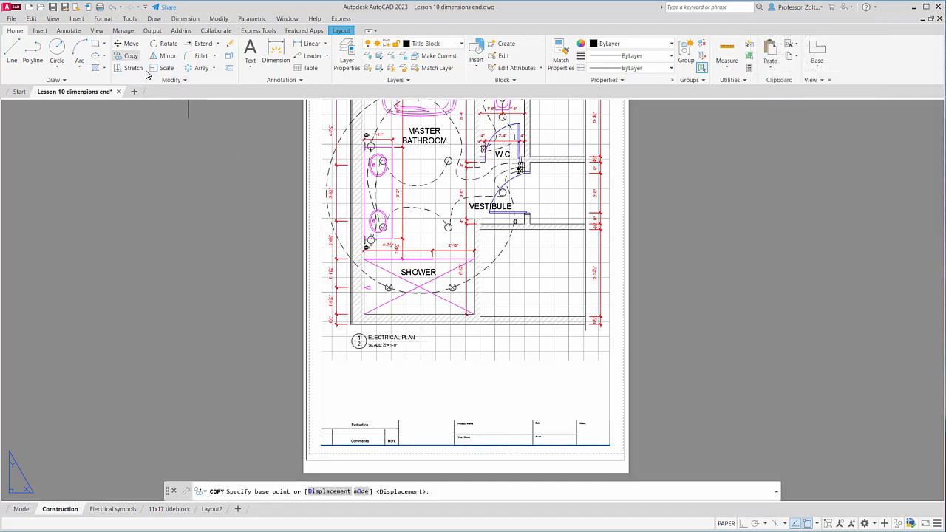
left_click(399, 446)
left_click(398, 418)
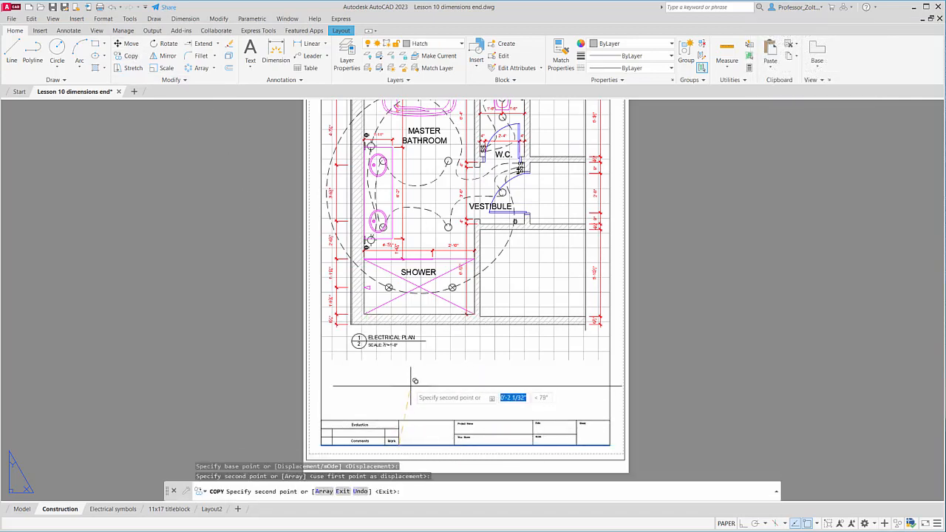
key("Escape")
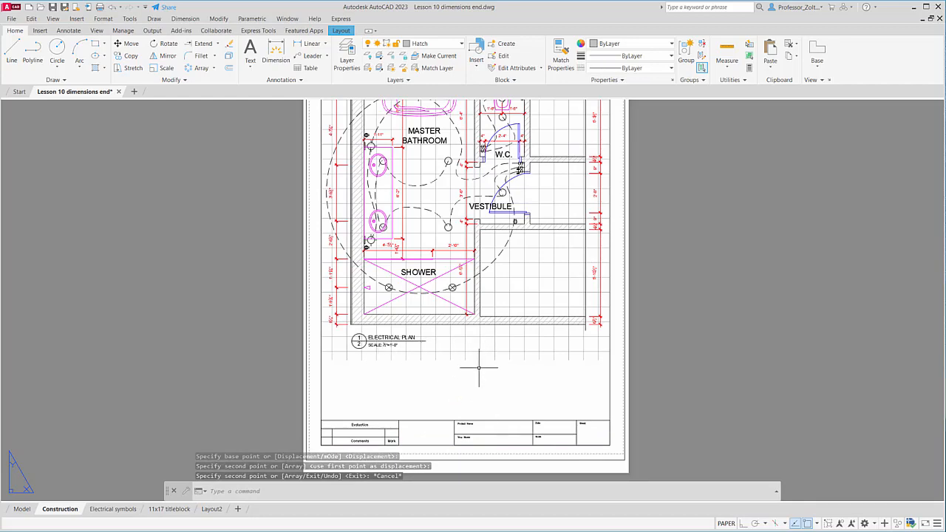
Activate the floor plan viewport on the Construction layout and freeze the ELECTRICAL layer in that viewport only.
middle_click_drag(475, 348, 454, 422)
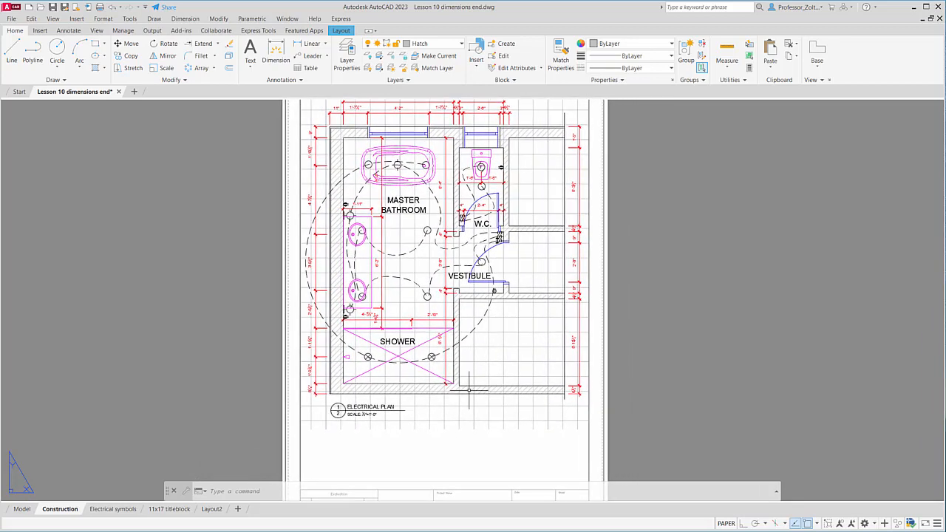
double_click(496, 341)
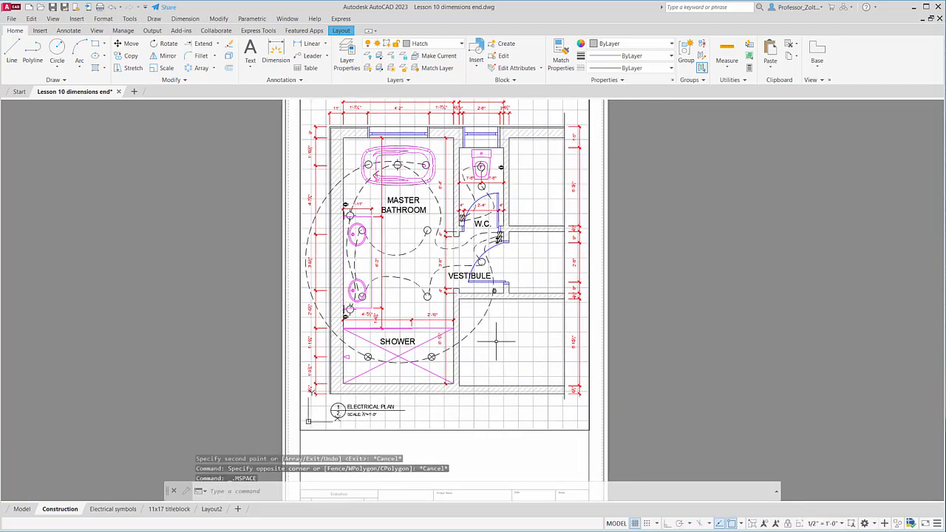
left_click(462, 45)
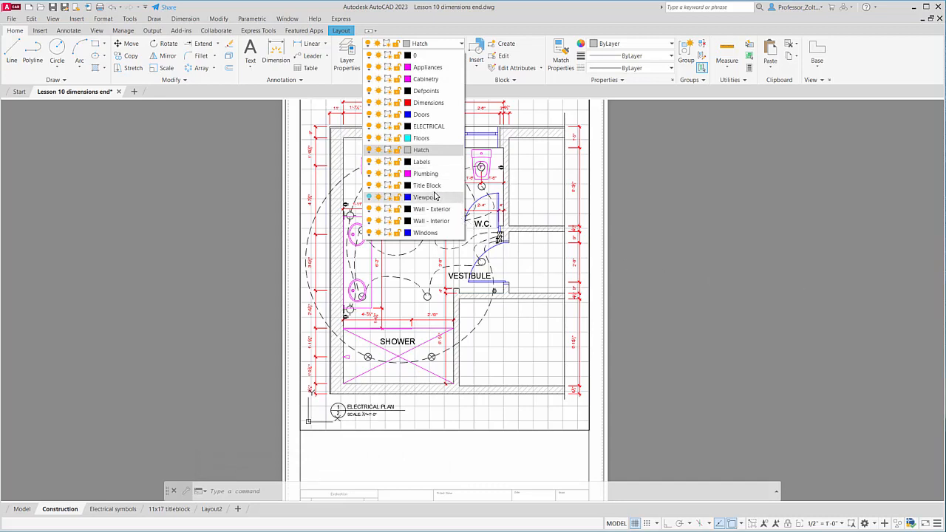
left_click(388, 128)
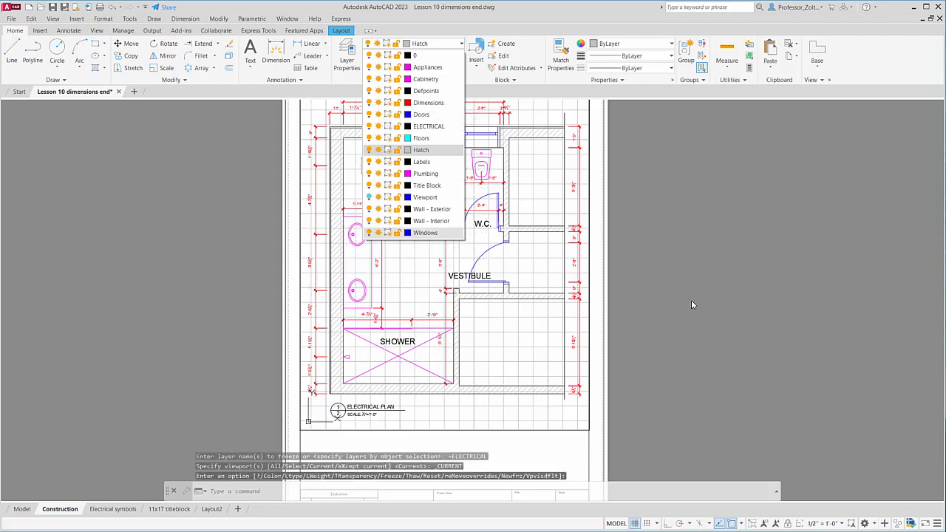
Return to paper space and change the sheet number in the plan title bubble to 1.
left_click(653, 260)
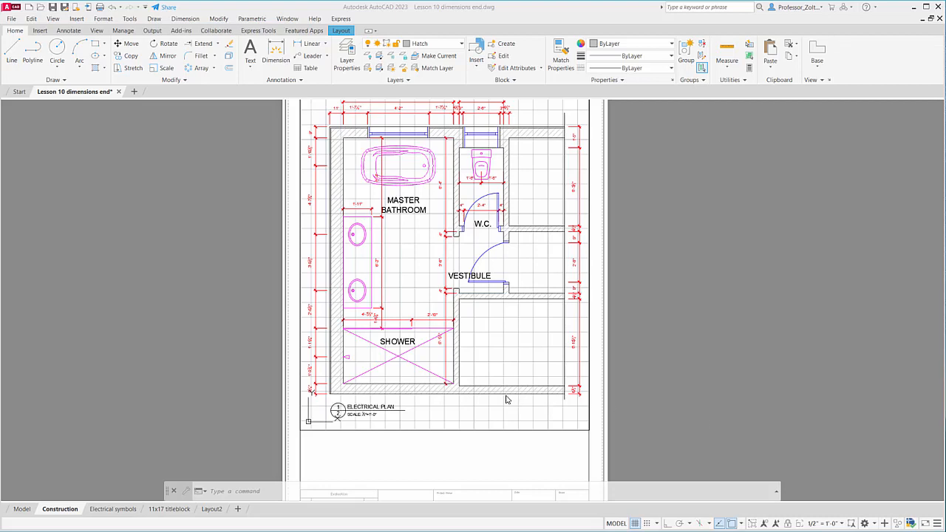
key("Escape")
left_click(339, 409)
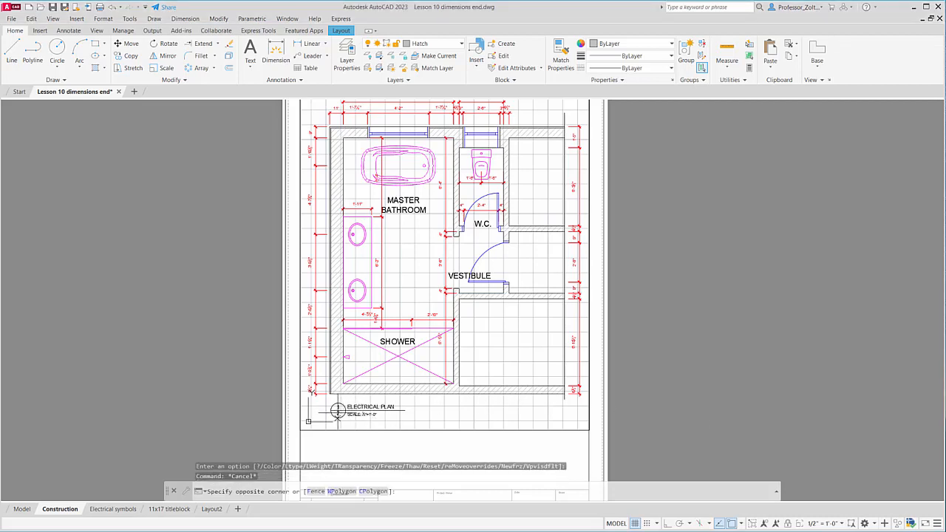
key("Escape")
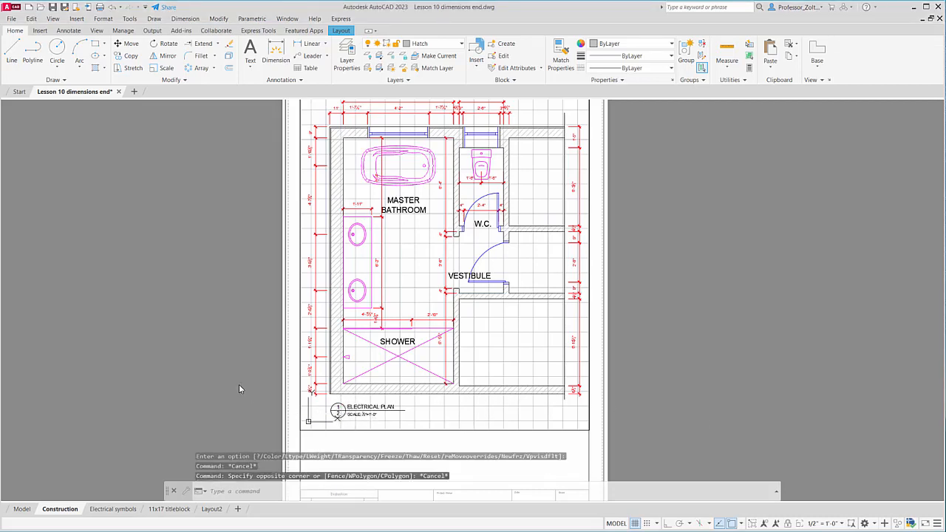
double_click(240, 307)
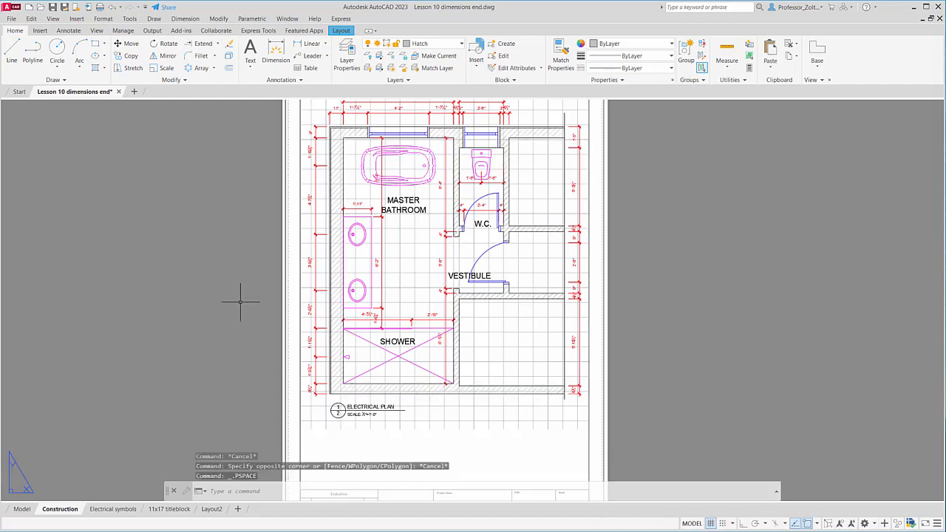
left_click(338, 410)
double_click(340, 412)
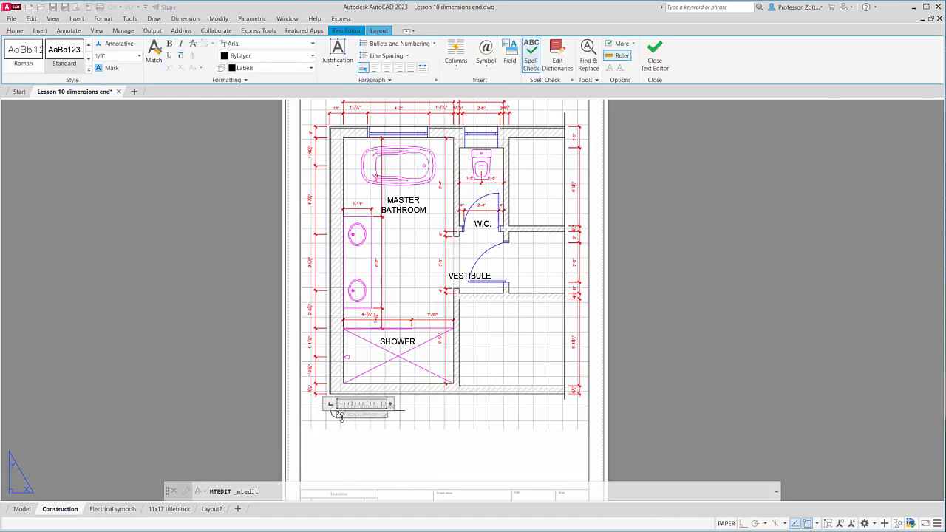
left_click(826, 359)
Change the plan title below the floor plan to CONSTRUCTION PLAN.
left_click(384, 407)
double_click(383, 406)
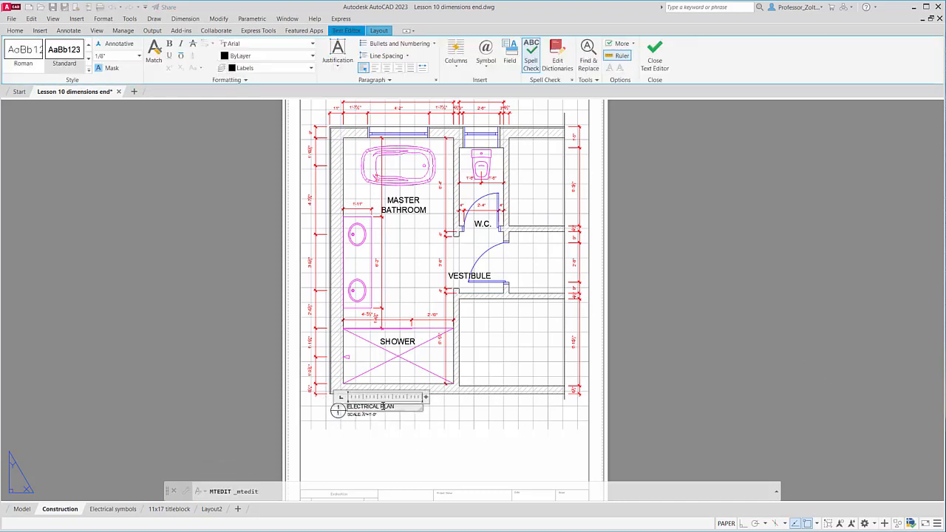
left_click_drag(380, 407, 353, 405)
type("CONSTRU")
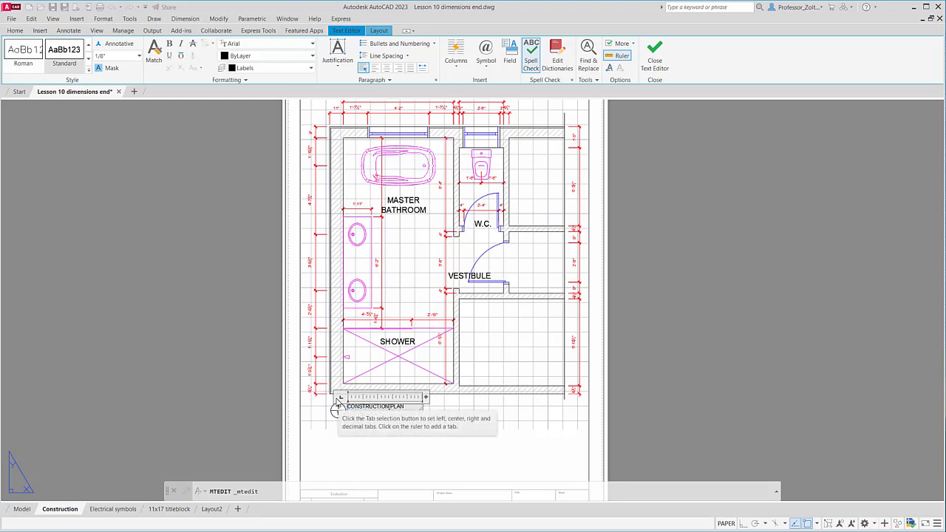
left_click(543, 446)
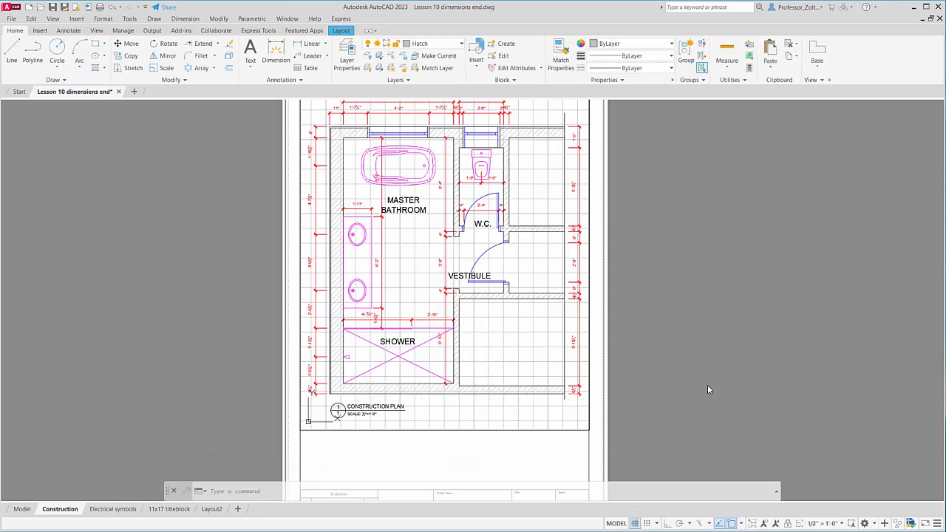
Set the linetype of the two lines across the opening between the master bathroom and vestibule to HIDDEN.
key("Escape")
left_click(507, 320)
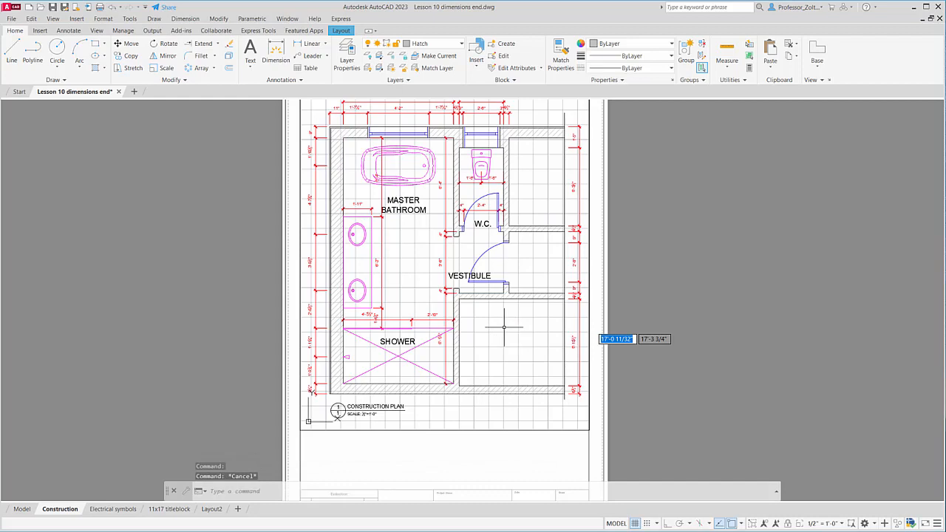
left_click(508, 321)
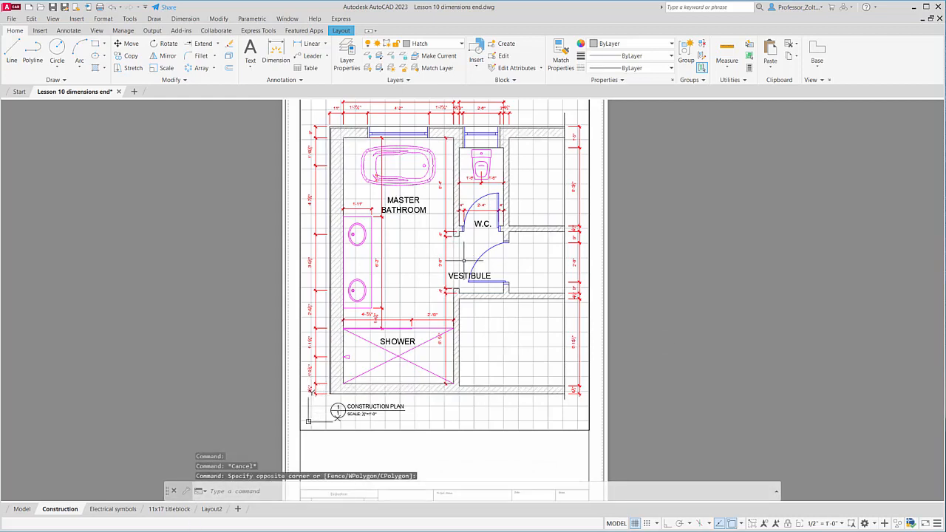
left_click(464, 260)
left_click(452, 259)
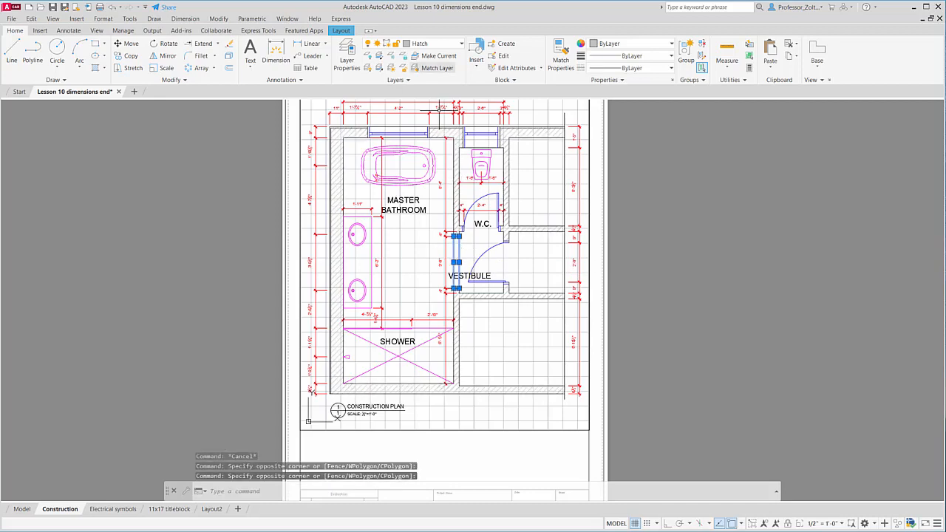
left_click(624, 68)
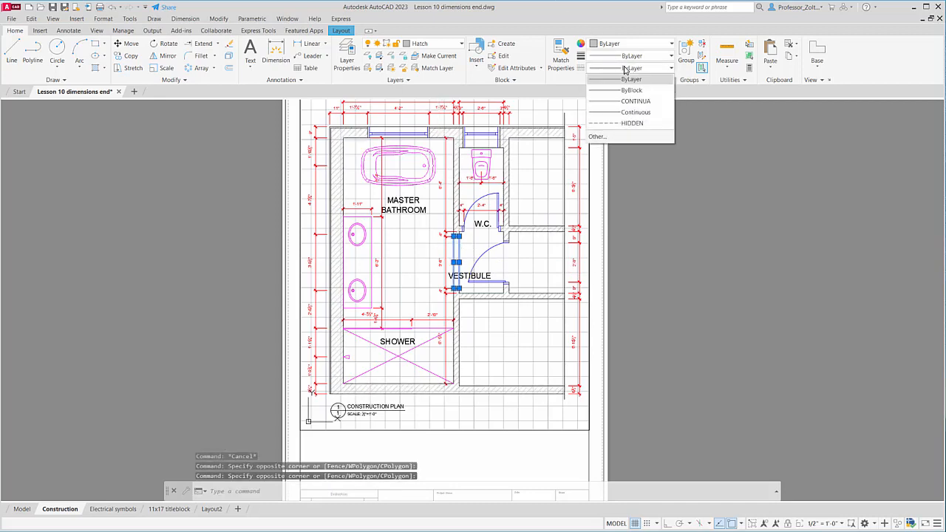
left_click(633, 123)
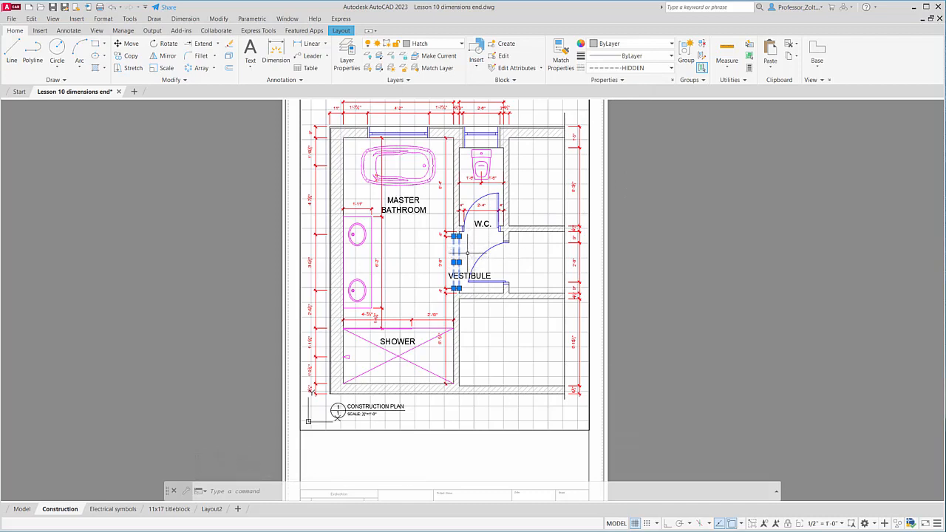
key("Escape")
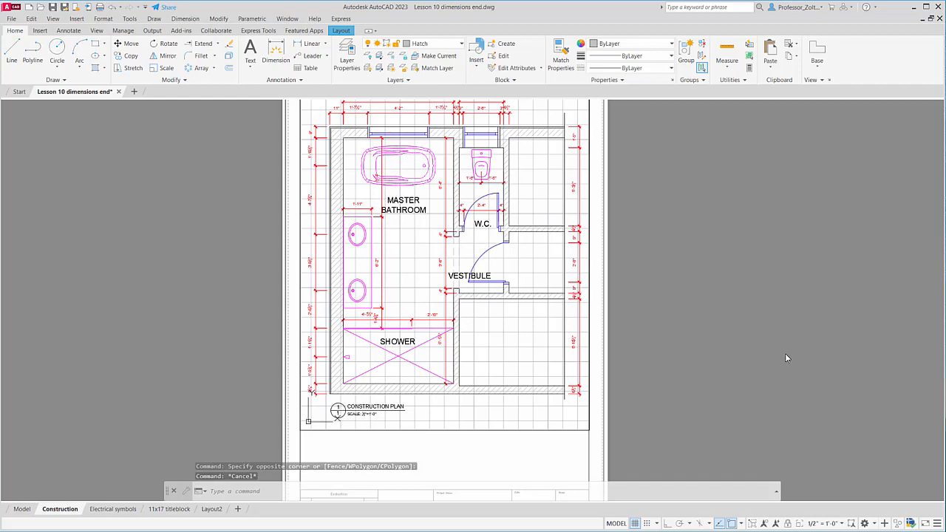
Turn off the grid in the floor plan viewport and return to paper space.
left_click(635, 524)
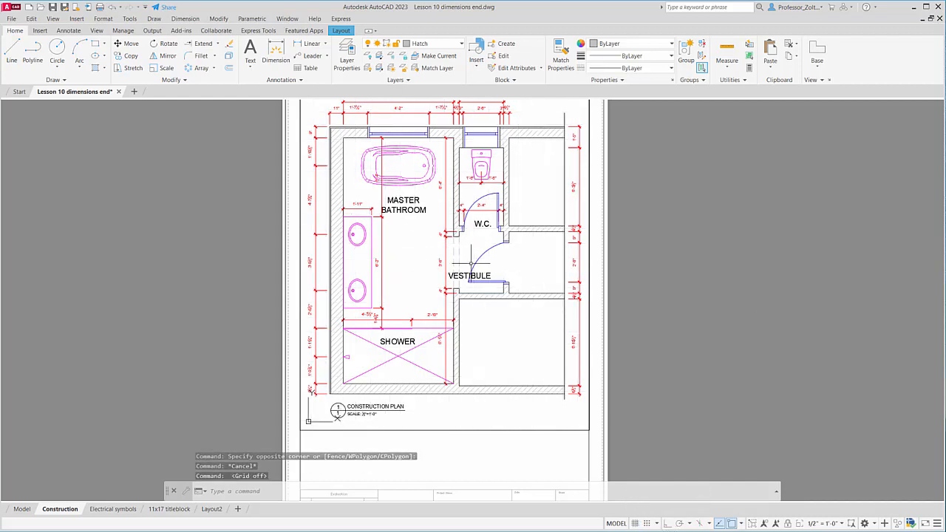
key("Escape")
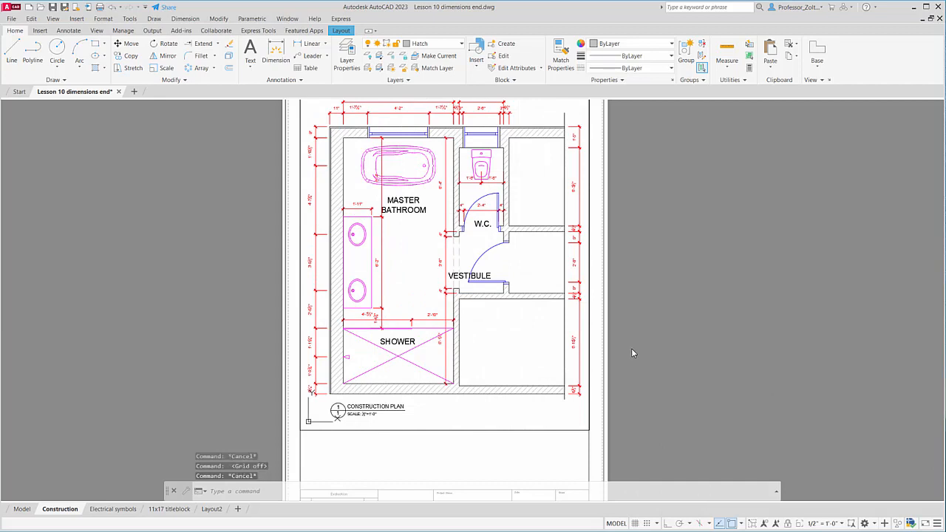
double_click(632, 354)
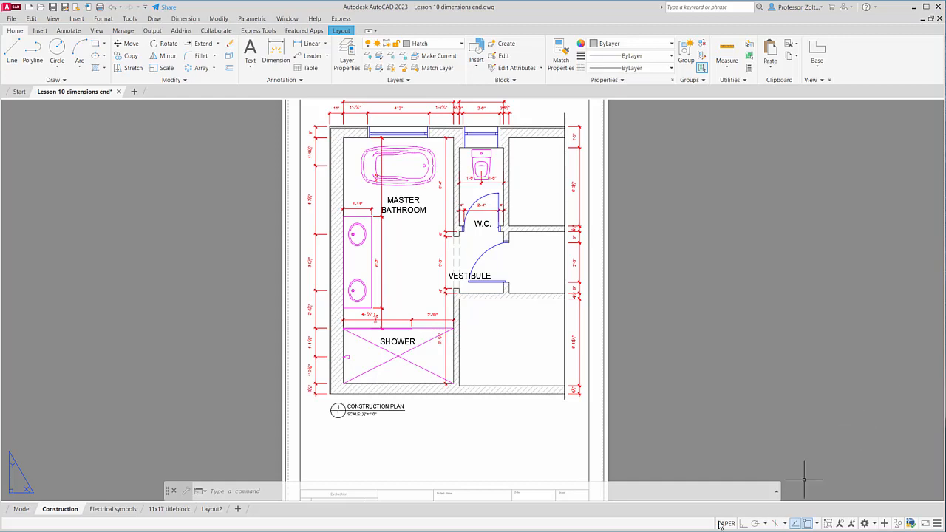
Create a copy of the Construction layout placed before the Electrical symbols layout.
right_click(67, 510)
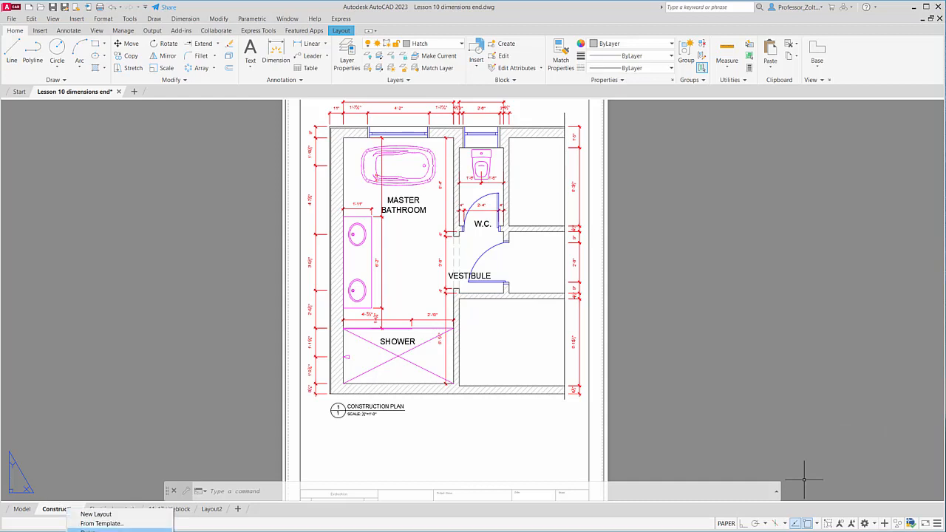
left_click(96, 531)
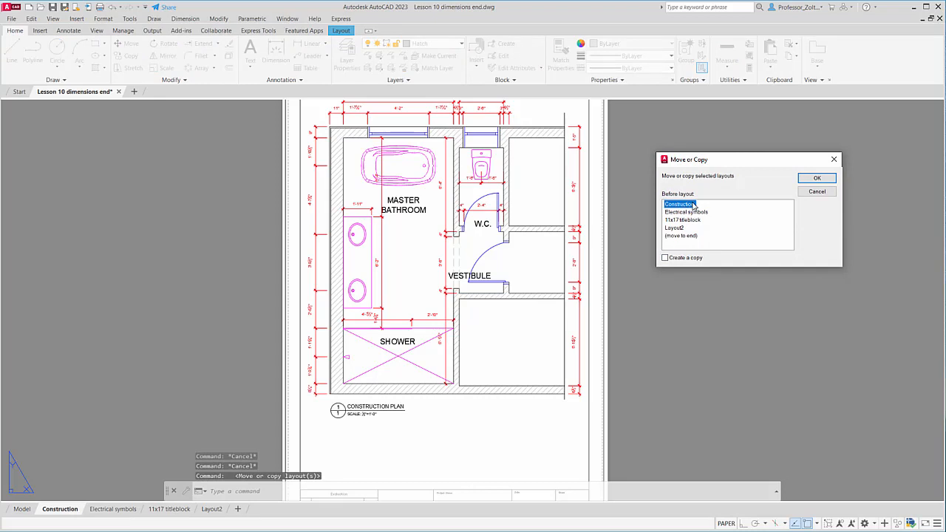
left_click(665, 257)
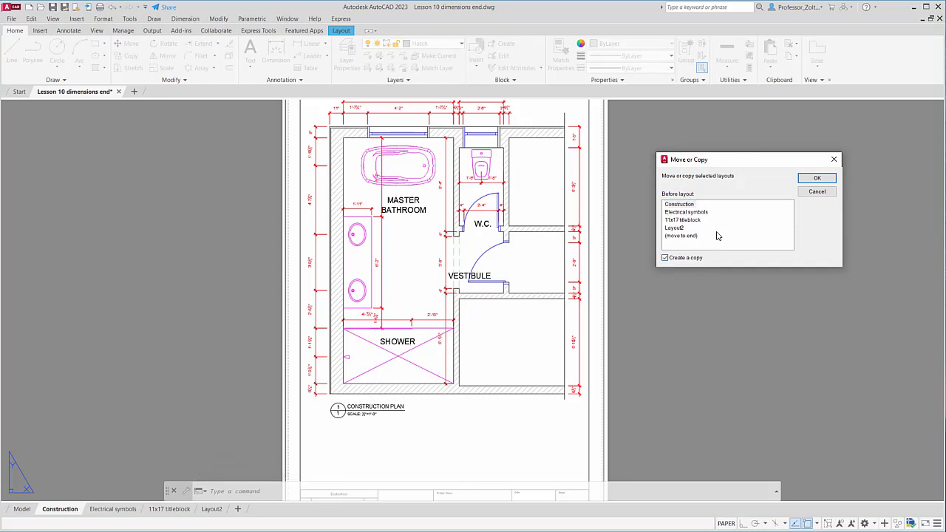
left_click(816, 179)
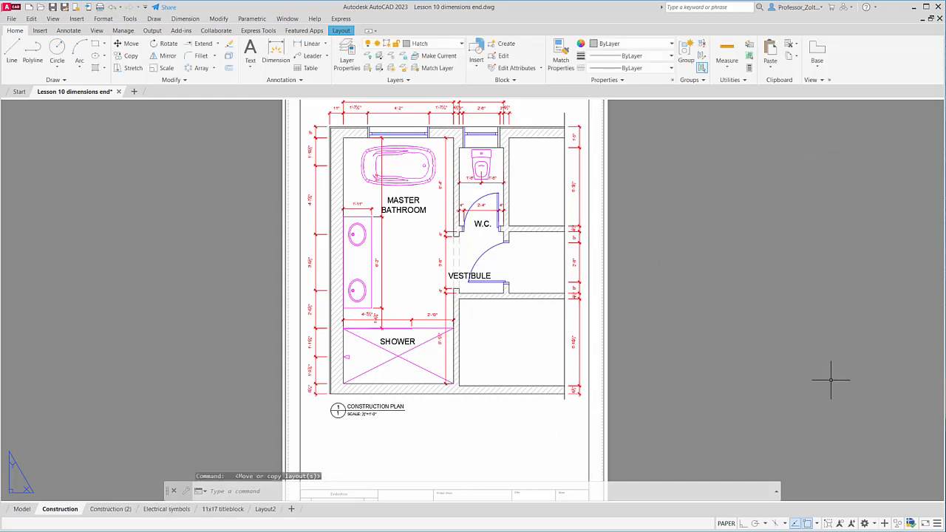
Open the copied Construction layout and rename it FLOOR PLAN.
mouse_move(107, 510)
left_click(128, 511)
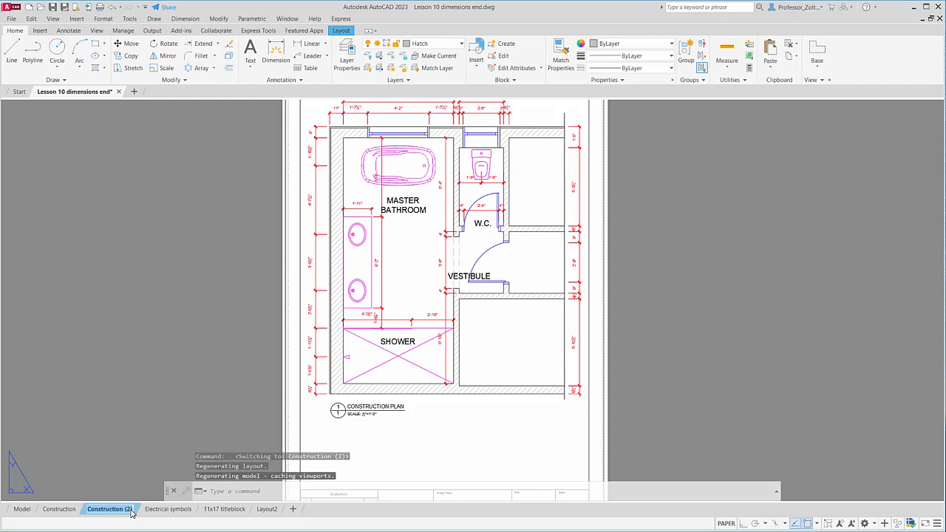
double_click(128, 511)
type("FLOOR")
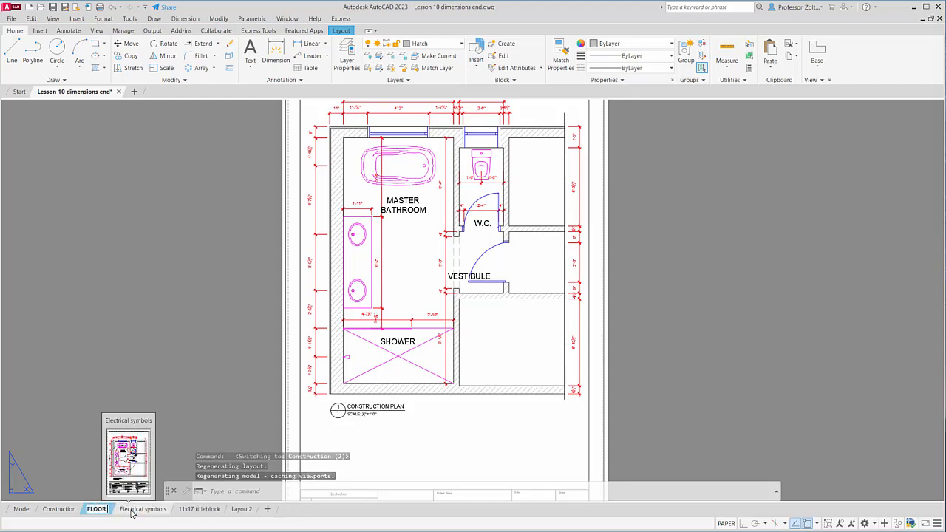
type(" PLAN")
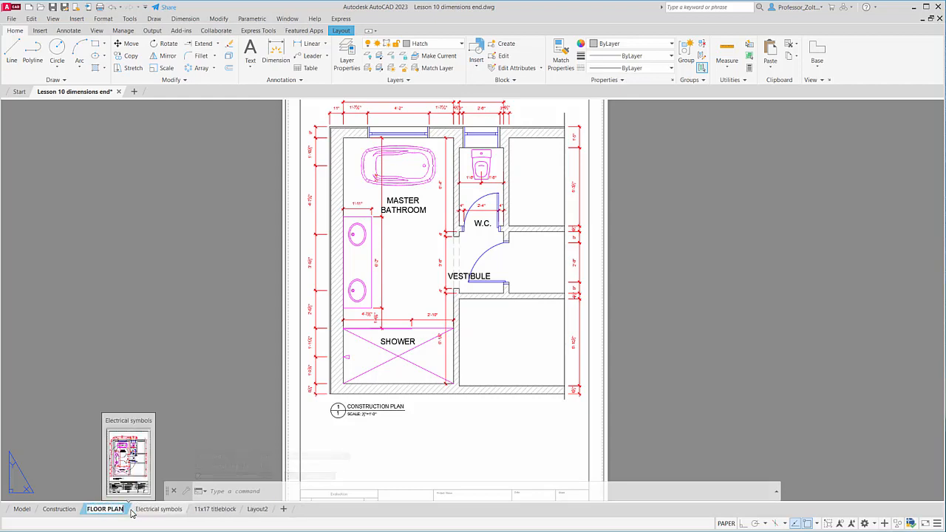
left_click(197, 435)
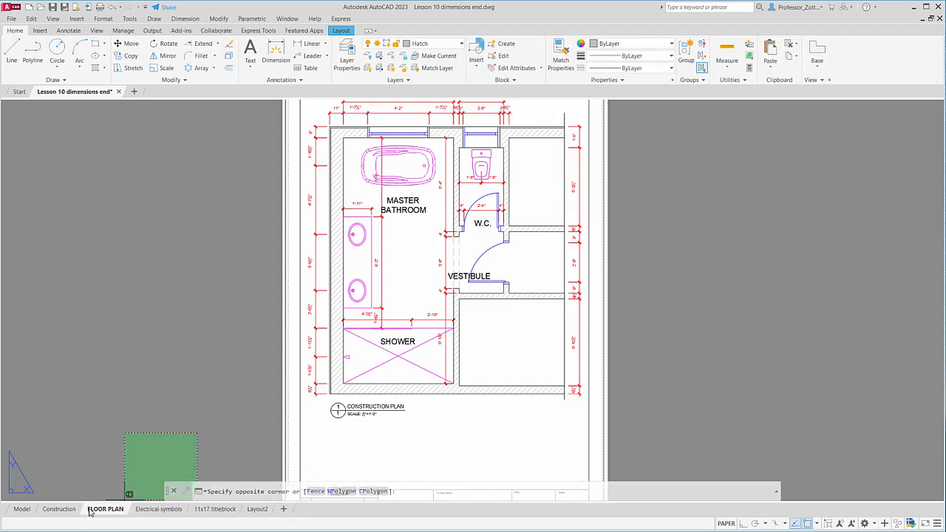
left_click(172, 454)
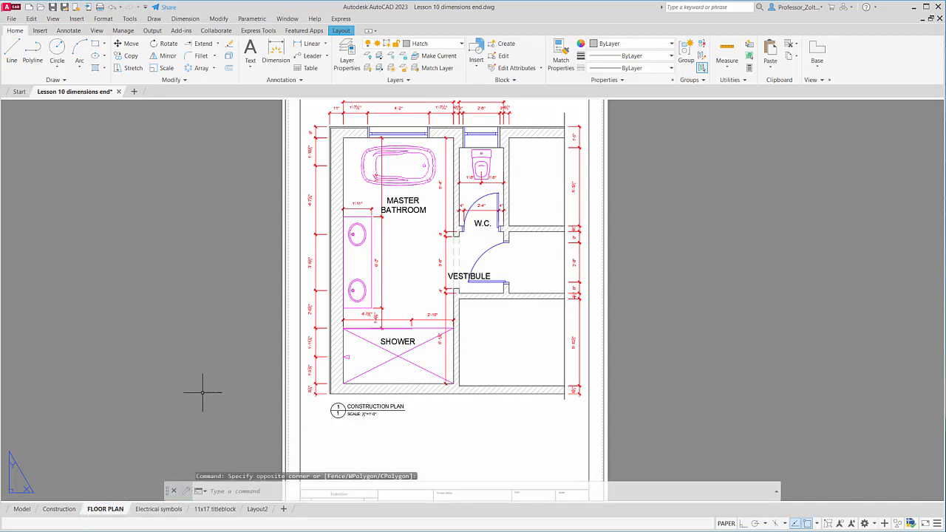
Change the plan title on the FLOOR PLAN layout to FLOOR FINISH PLAN and its bubble's sheet number to 3.
left_click(384, 407)
double_click(392, 407)
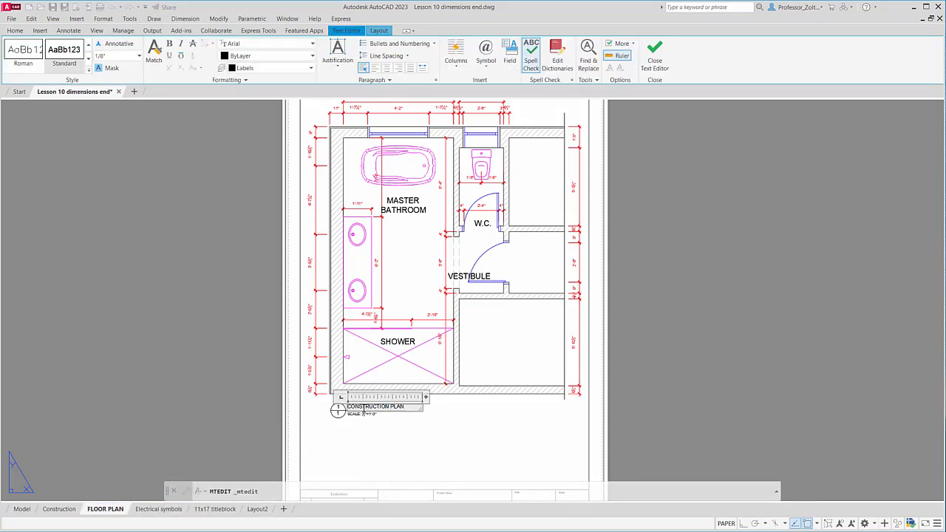
double_click(364, 407)
type("FLOOR FINISH")
left_click(418, 425)
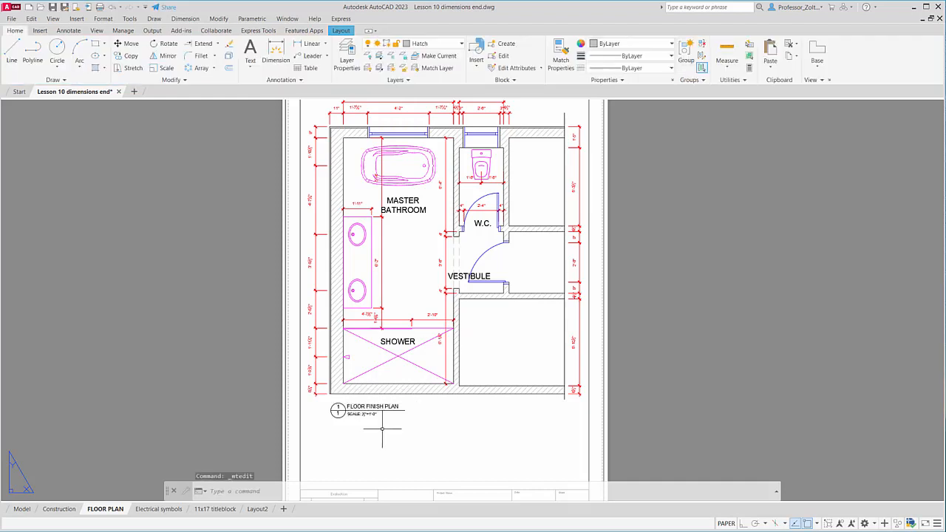
double_click(339, 414)
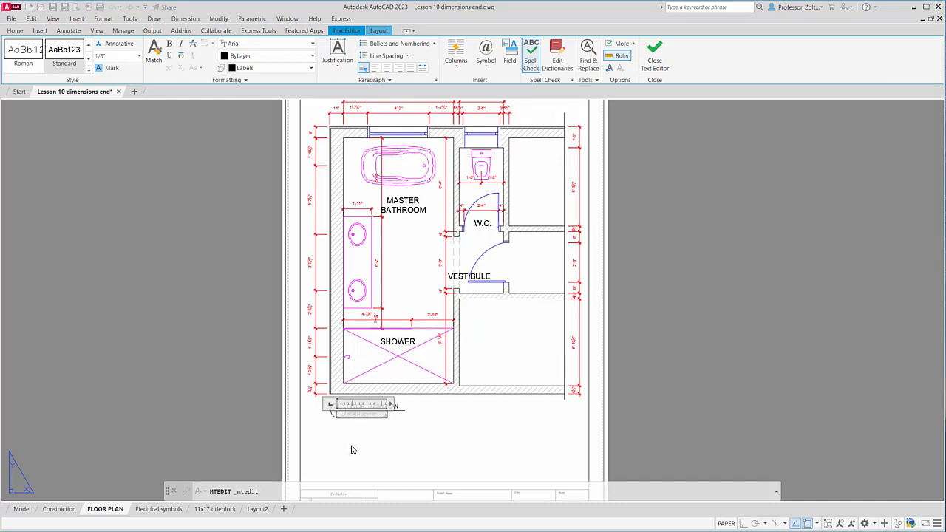
left_click(698, 386)
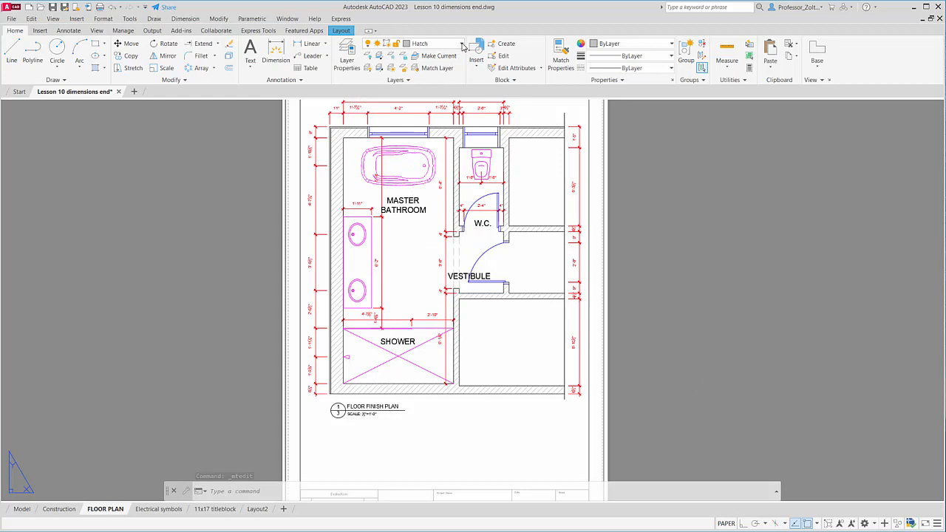
Try to freeze the Dimensions layer in the current viewport while in paper space on the FLOOR PLAN layout.
left_click(462, 46)
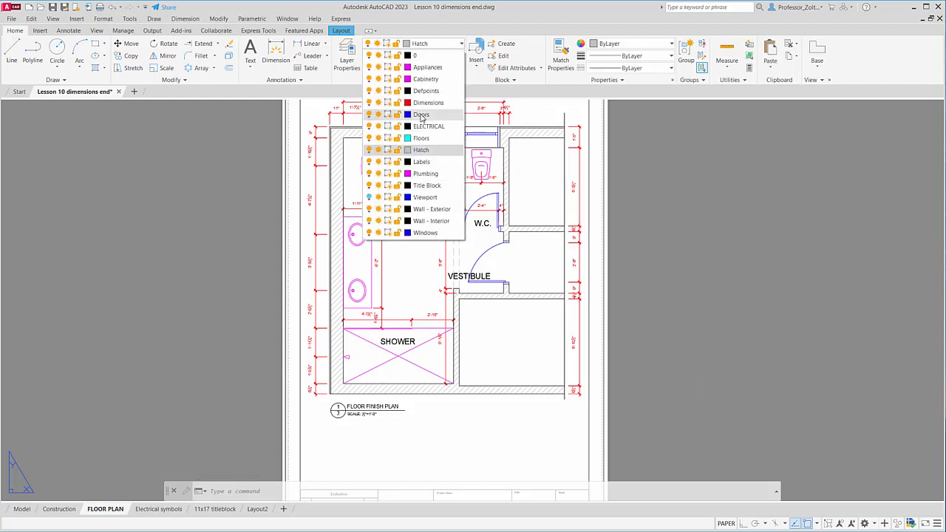
left_click(388, 103)
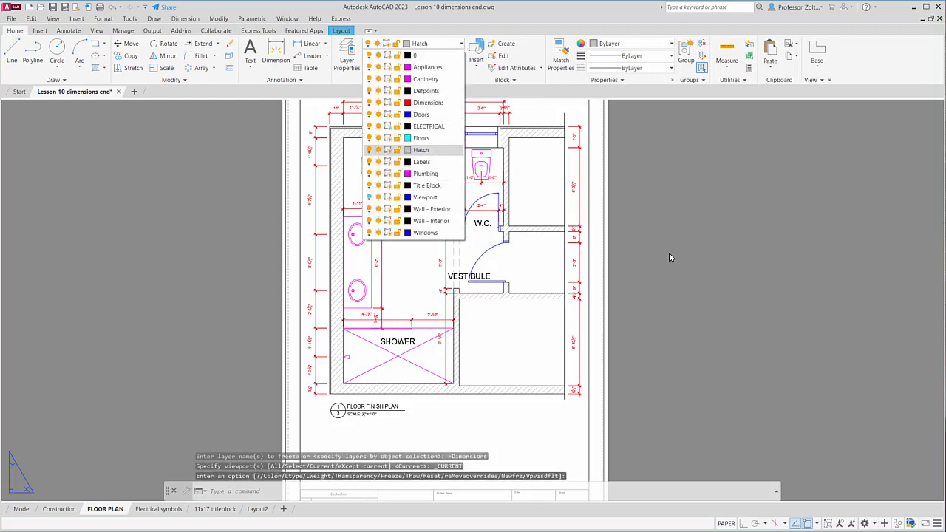
key("Escape")
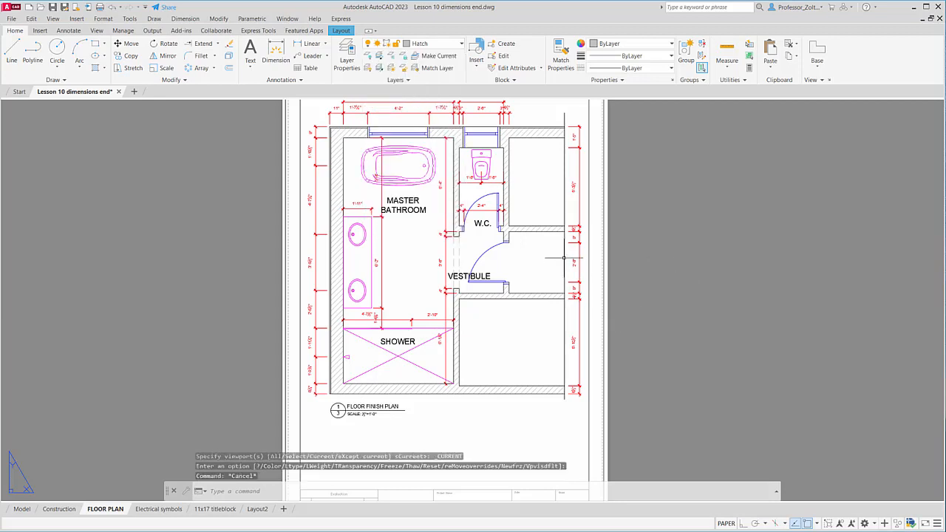
left_click(449, 418)
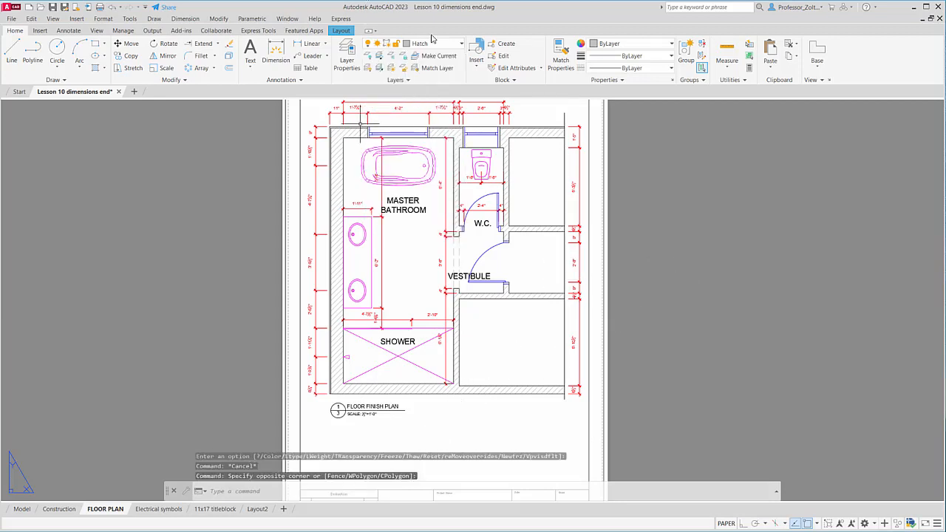
key("Escape")
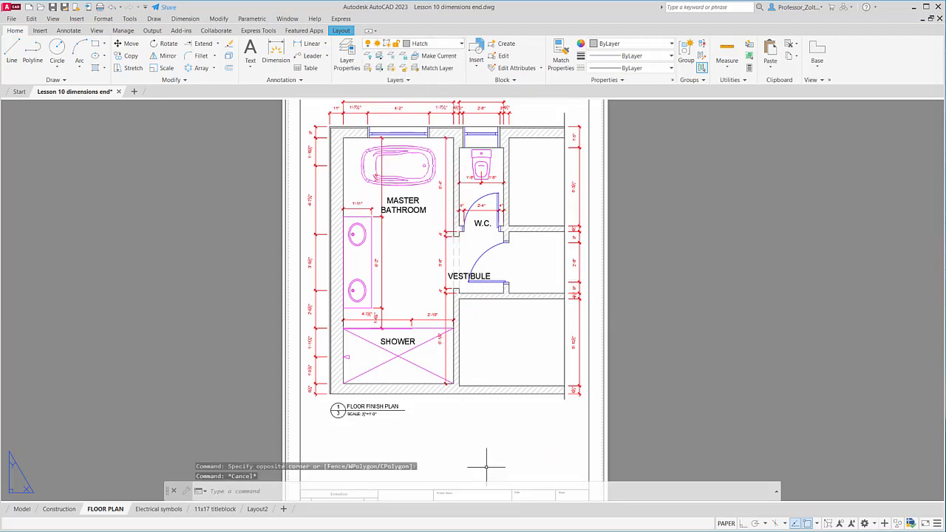
Activate model space inside the floor finish plan viewport and freeze the Dimensions layer in that viewport only.
key("Escape")
left_click(511, 436)
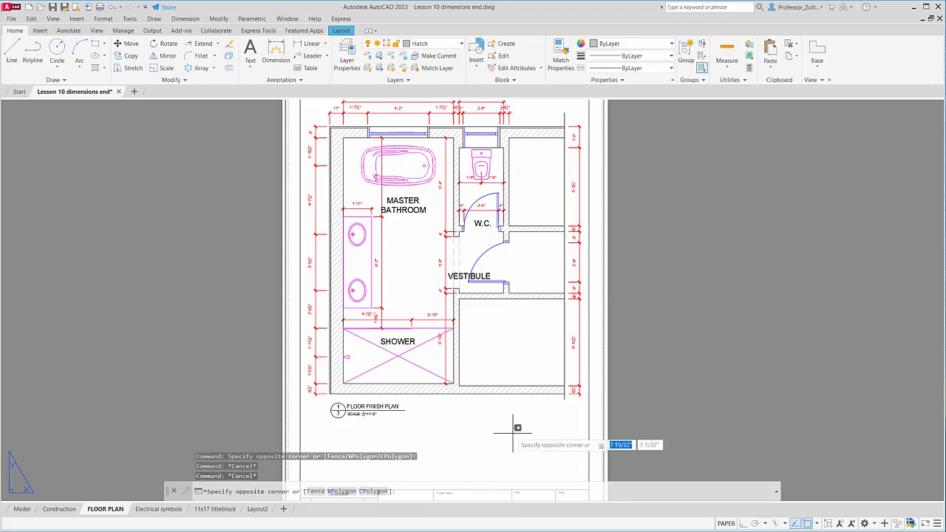
left_click(581, 406)
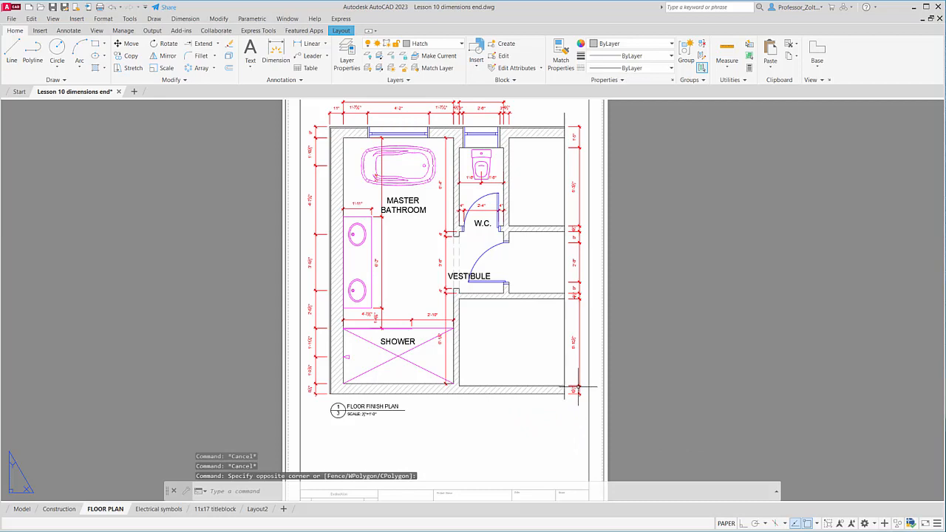
double_click(579, 386)
left_click(574, 390)
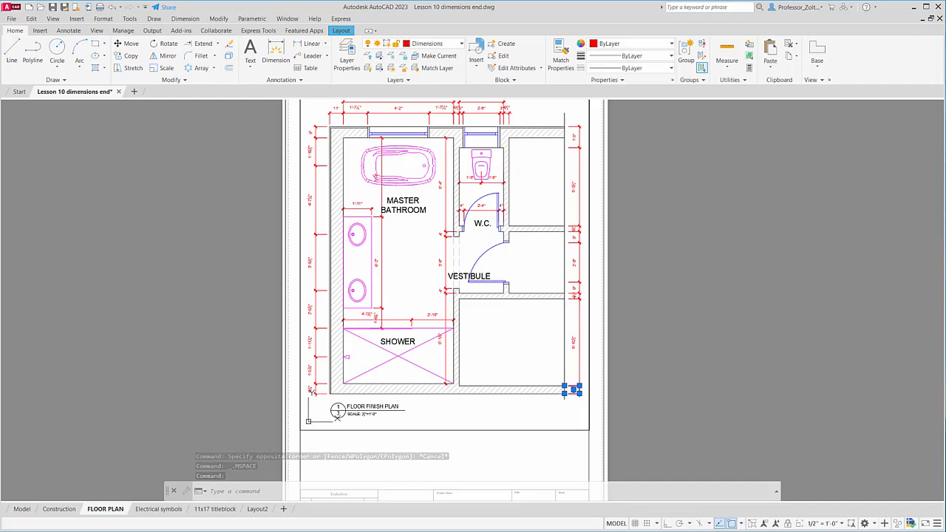
key("Escape")
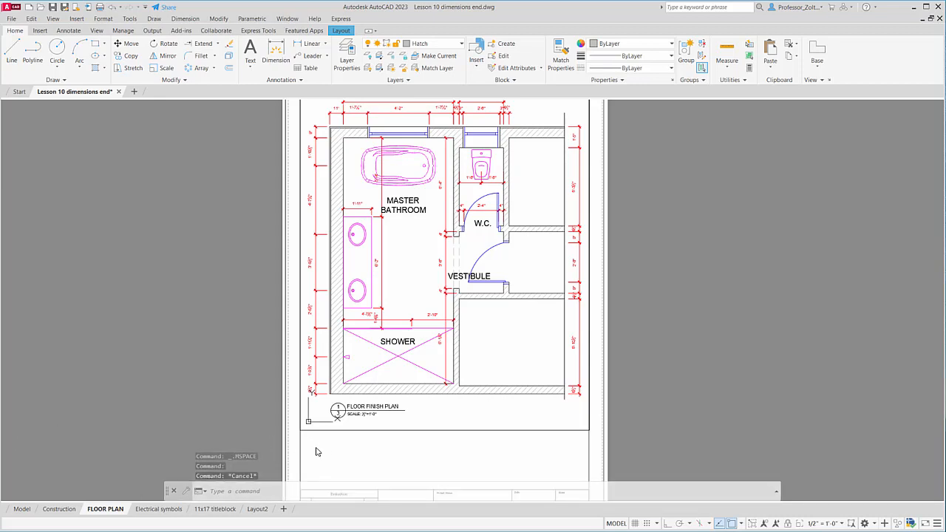
left_click(461, 45)
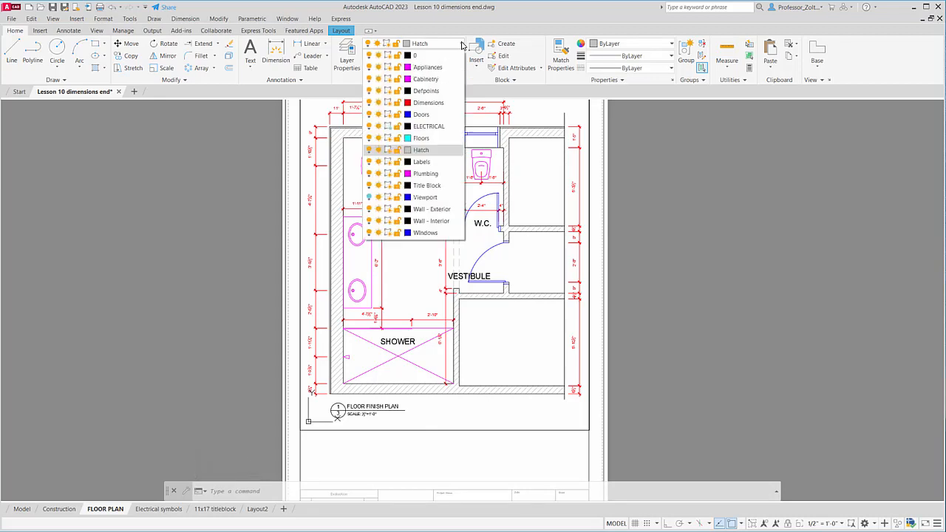
left_click(388, 103)
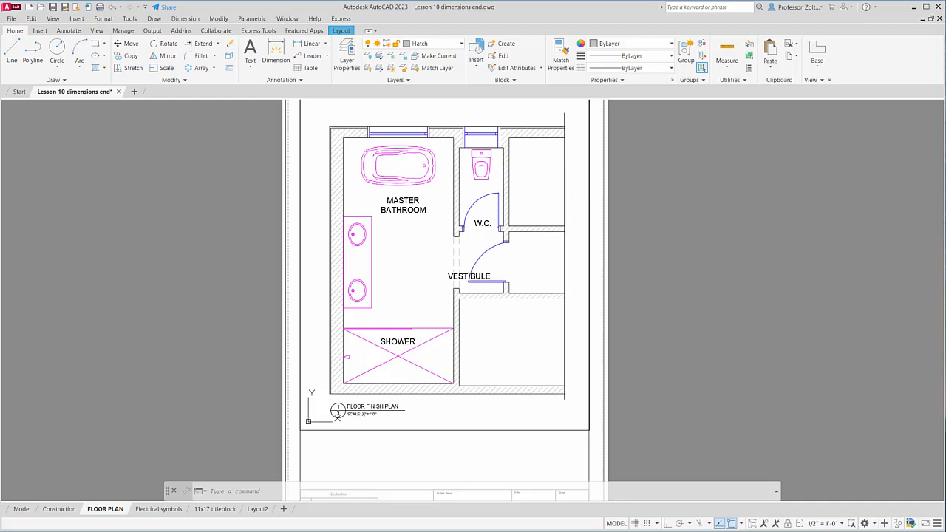
Check which layer holds the dashed overhead lines across the opening between the master bathroom and the vestibule.
left_click(474, 244)
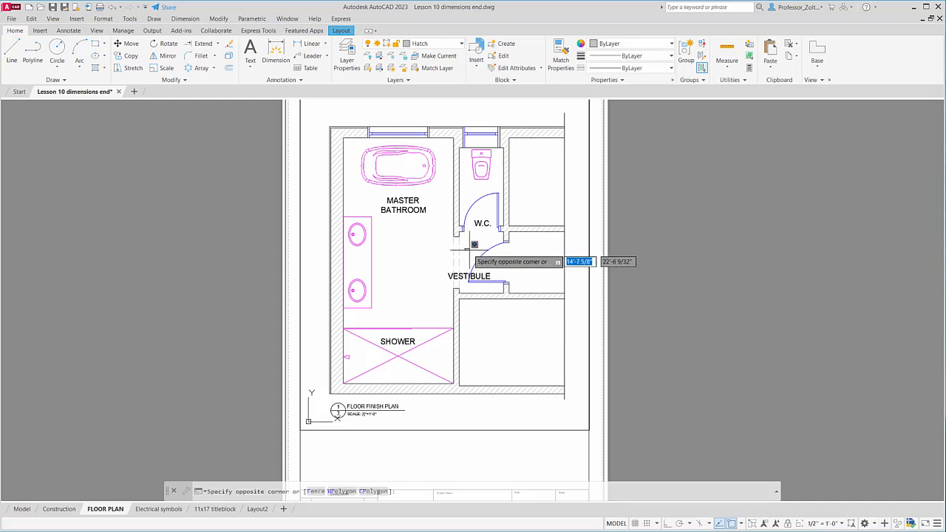
key("Escape")
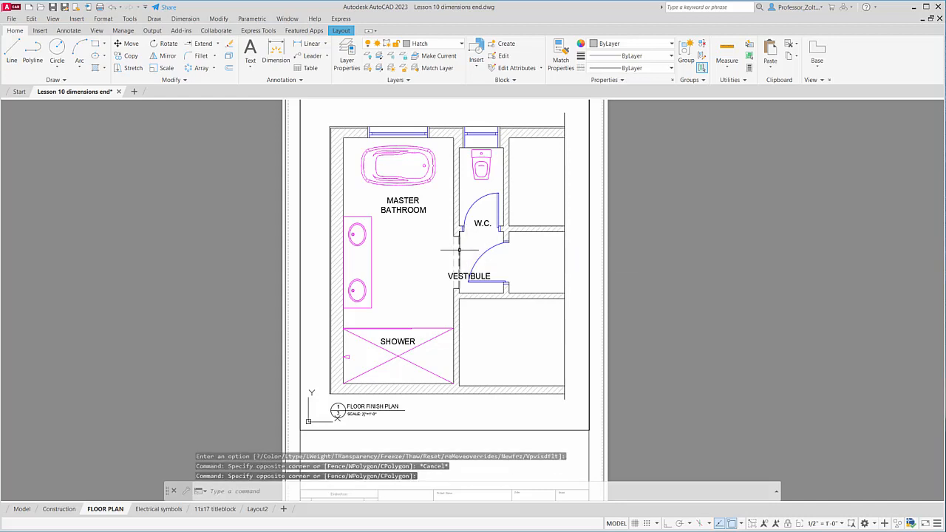
left_click(459, 250)
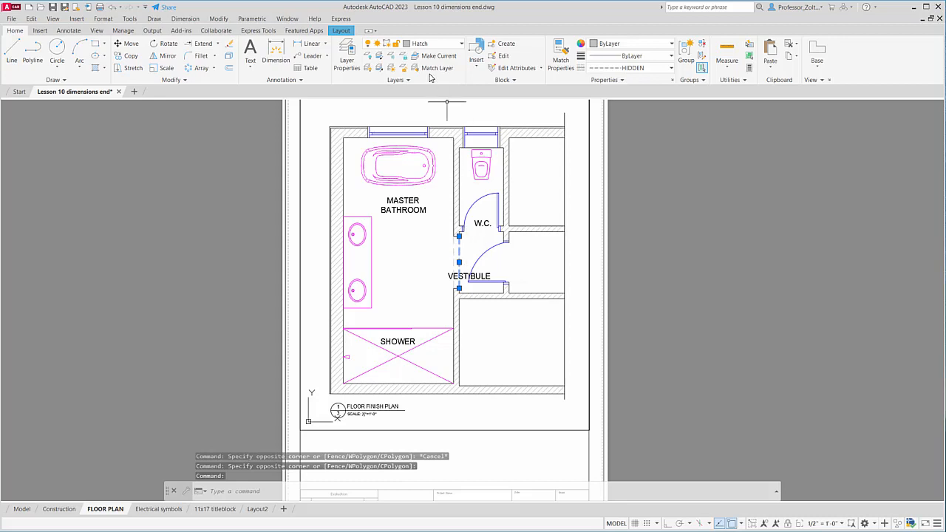
key("Escape")
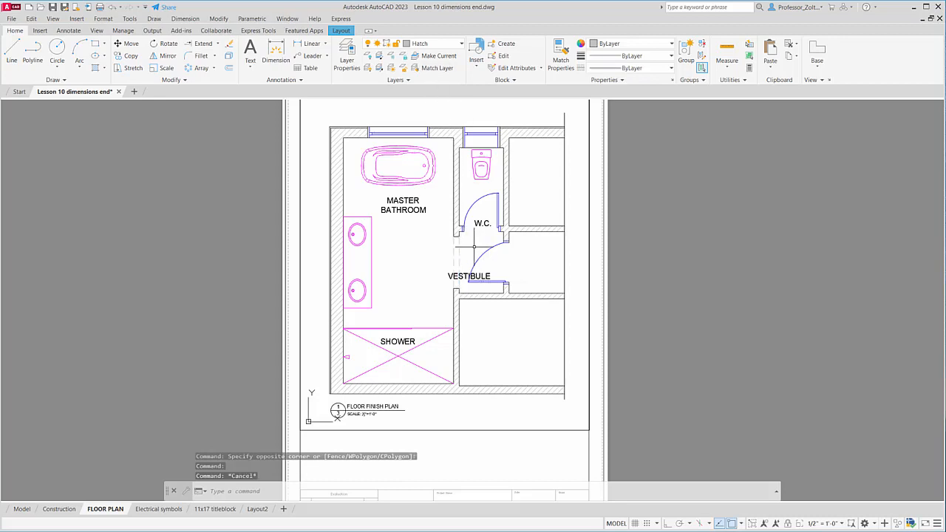
left_click(431, 44)
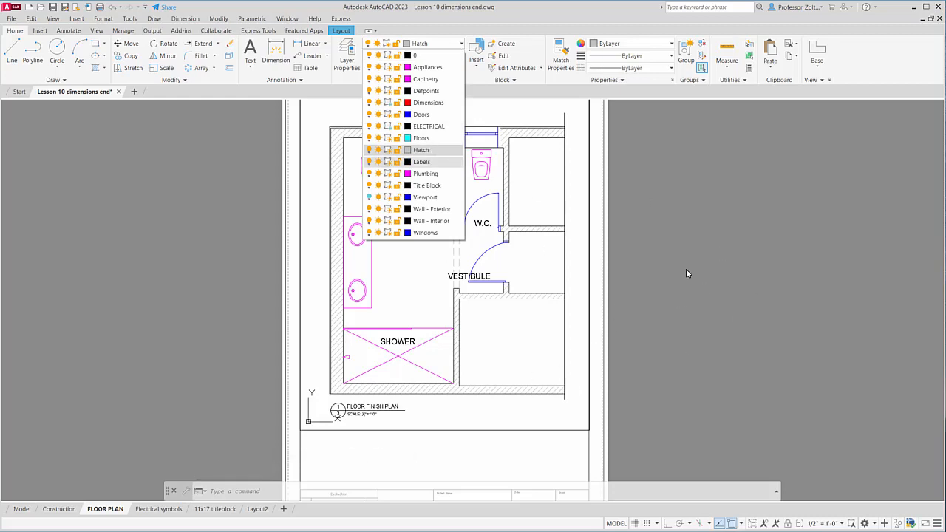
key("Escape")
key("Escape")
key("Escape")
key("Escape")
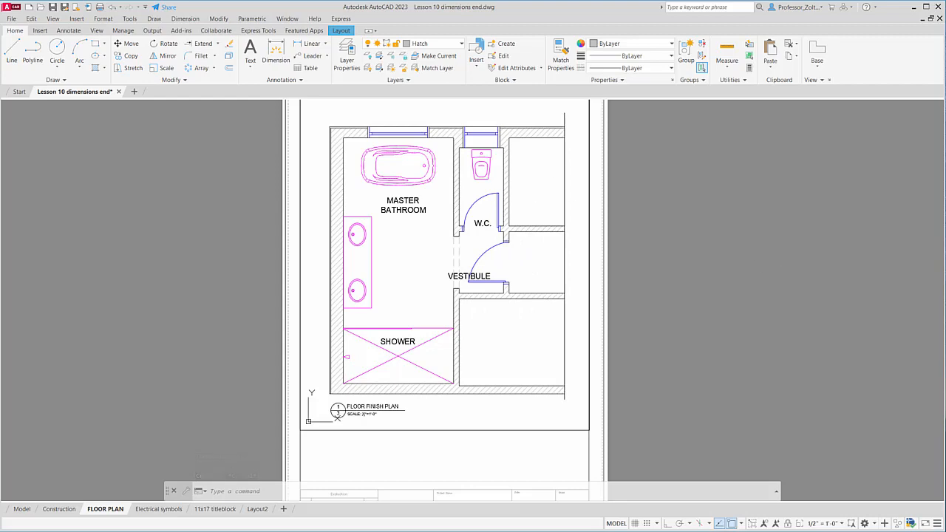
Create a layer named CEILING OVER that is frozen in all viewports.
left_click(347, 60)
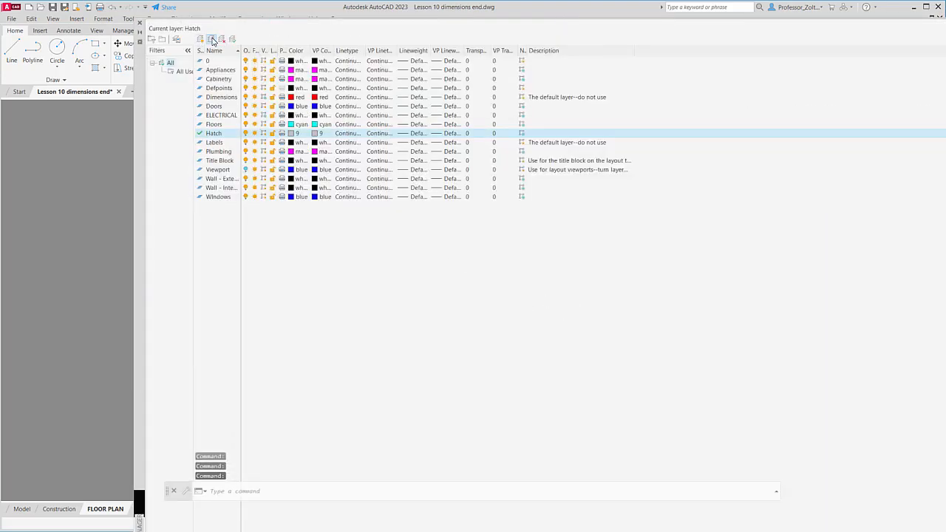
left_click(212, 41)
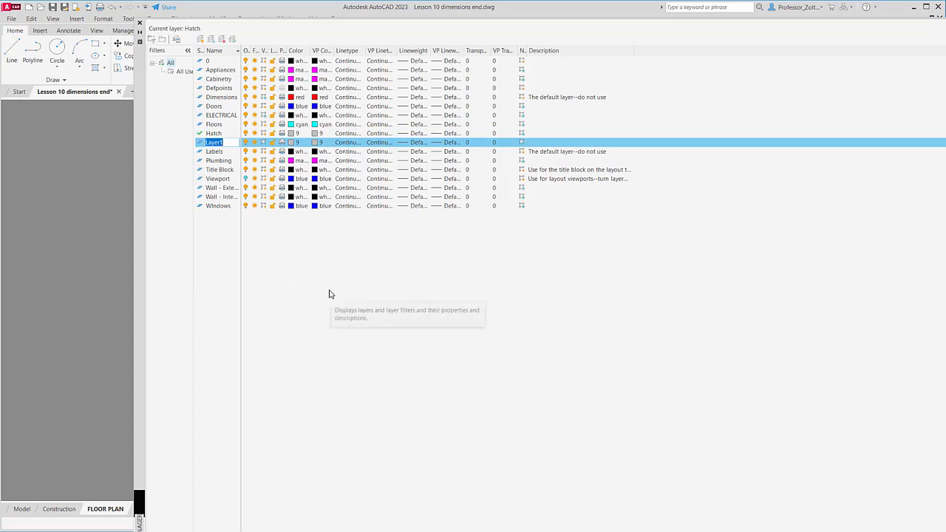
type("CEILING O")
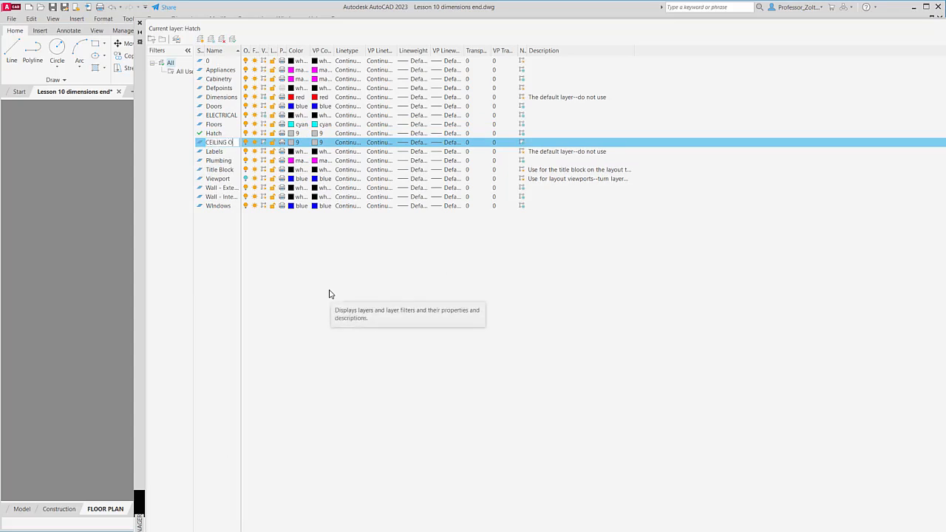
type("VER")
key("Return")
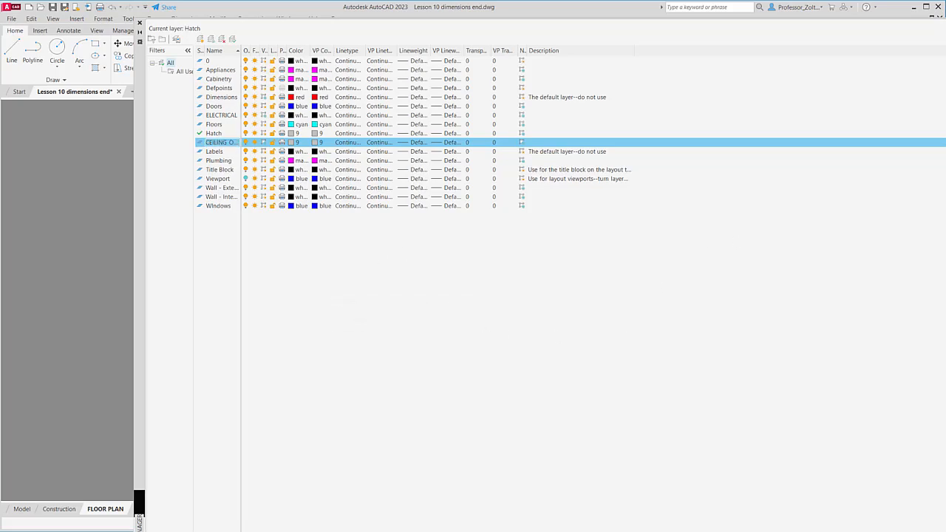
left_click(246, 142)
left_click(139, 23)
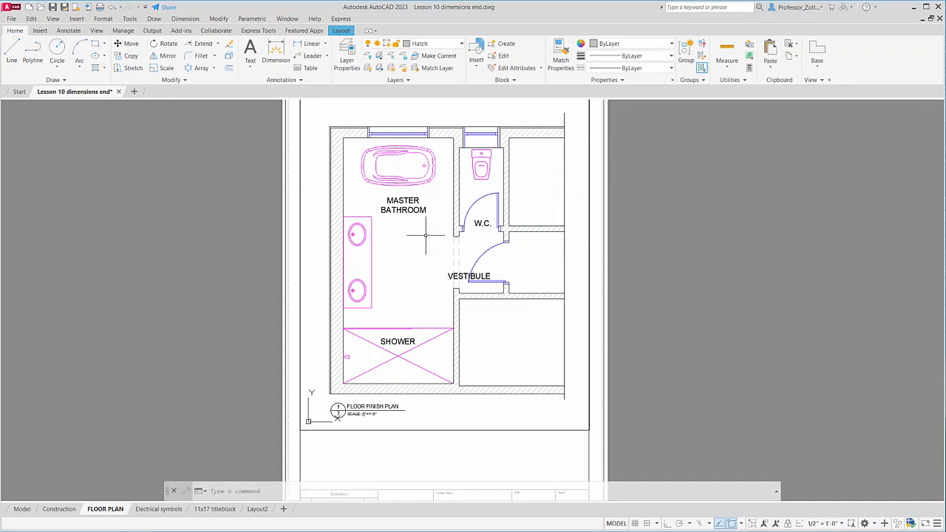
Move the two dashed lines across the opening between the master bathroom and the vestibule to the CEILING OVER layer.
left_click(461, 46)
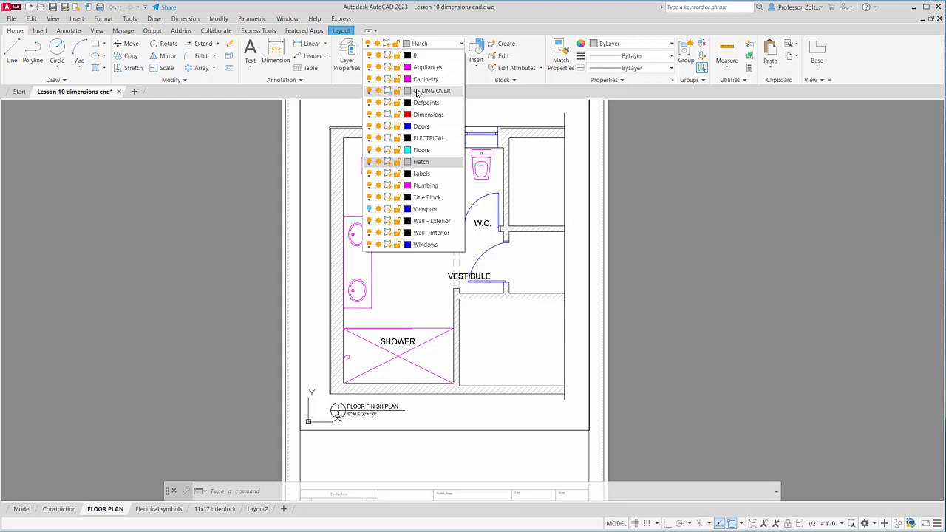
left_click(711, 240)
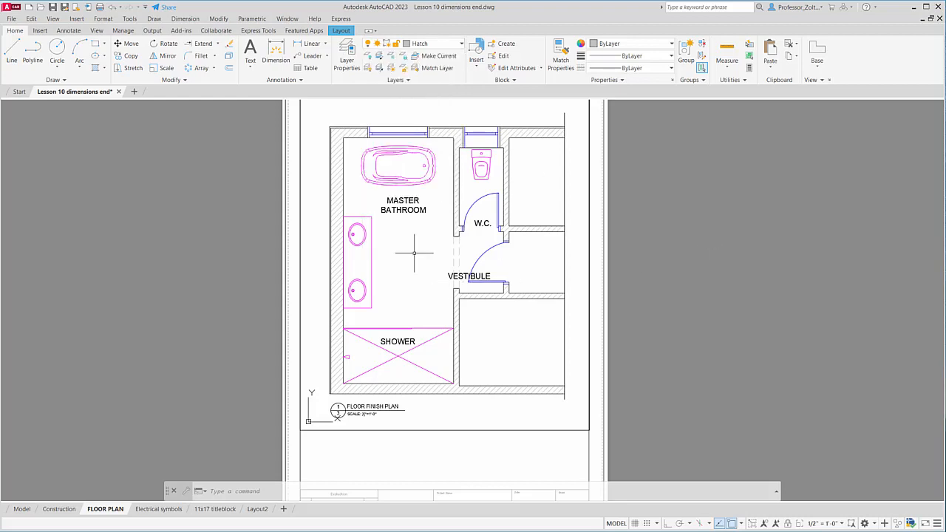
left_click(458, 252)
left_click(453, 252)
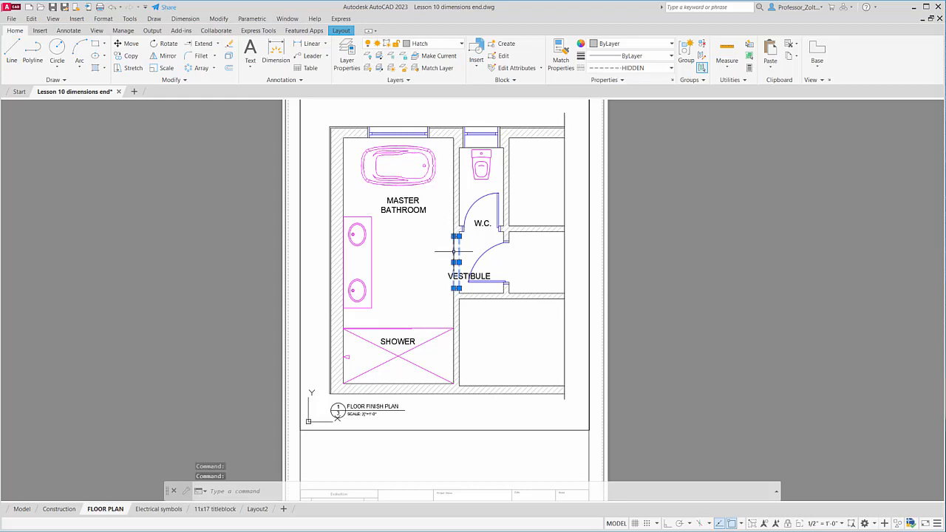
left_click(462, 44)
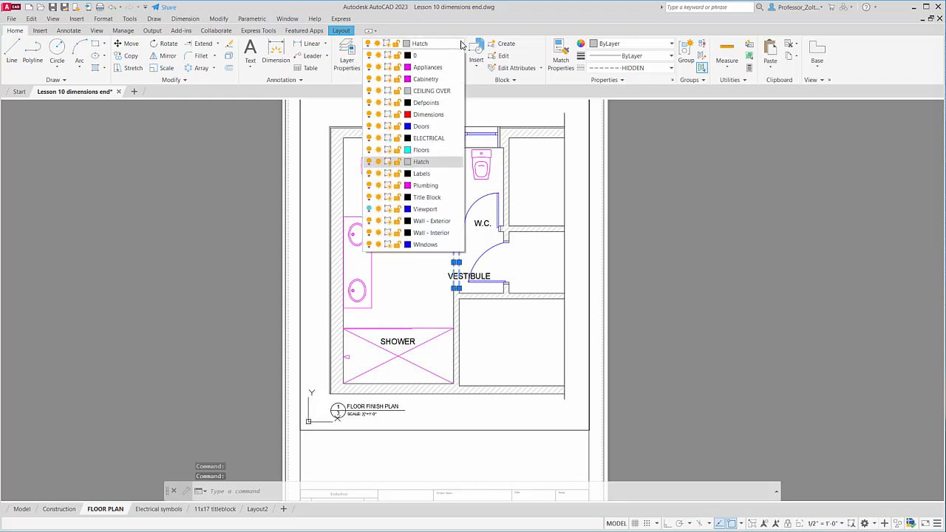
left_click(431, 91)
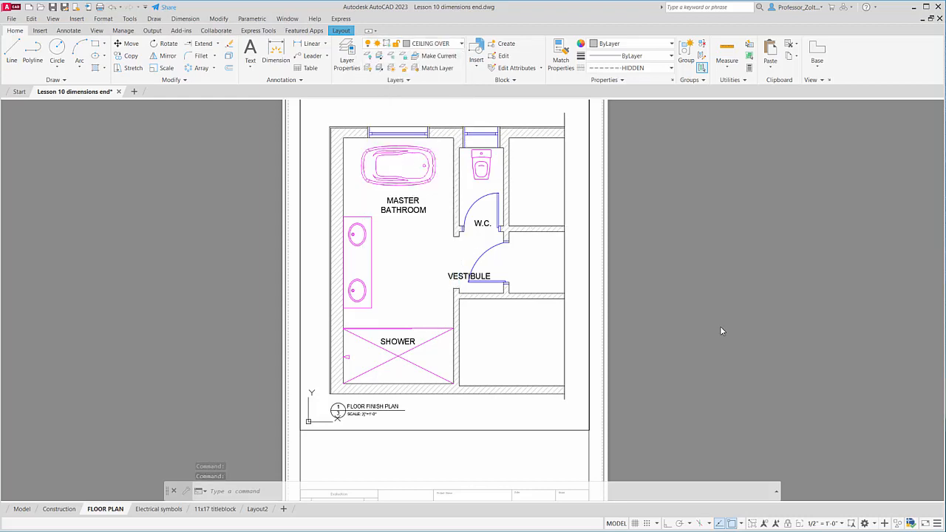
key("Escape")
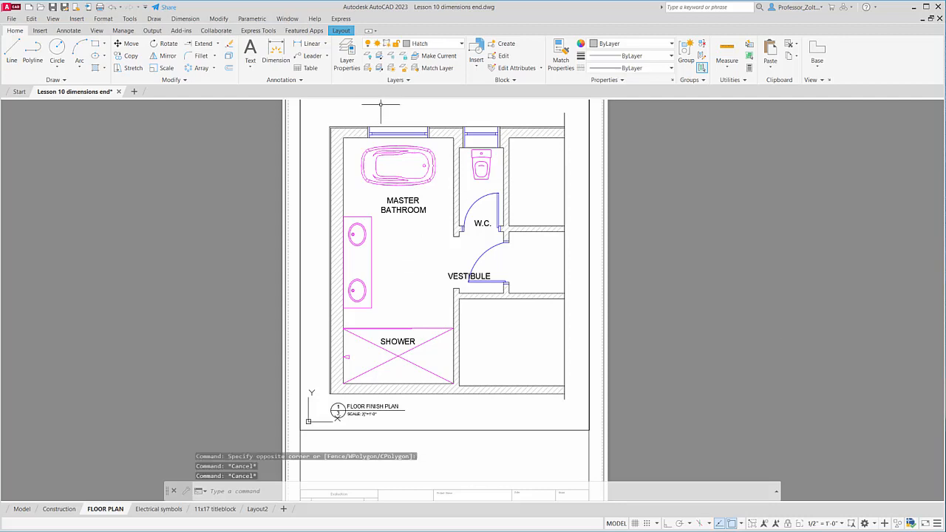
Make Floors the current layer and draw lines along both wall faces across the opening between the master bathroom and the vestibule.
left_click(462, 45)
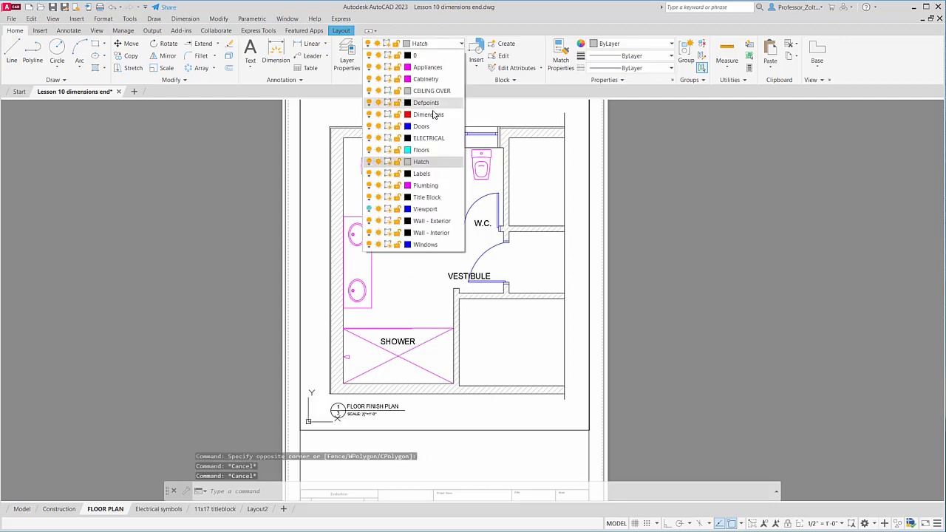
left_click(424, 150)
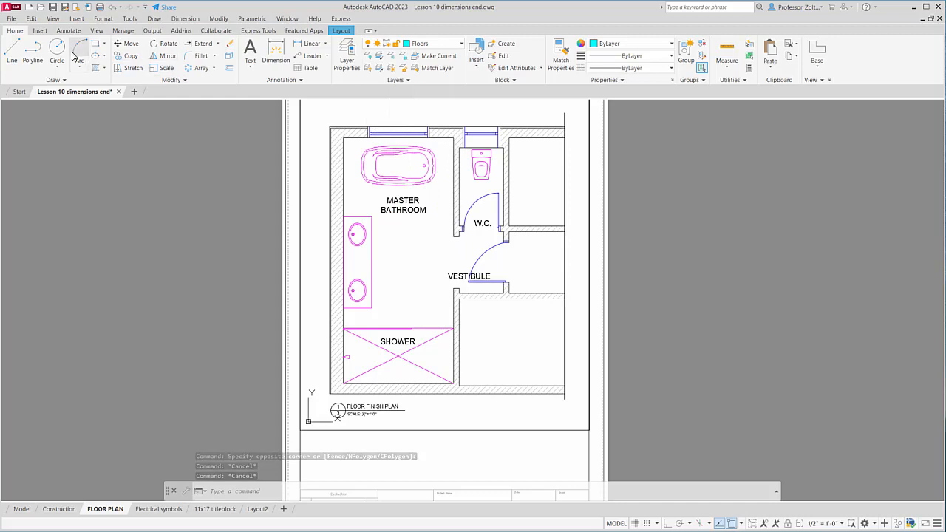
left_click(12, 52)
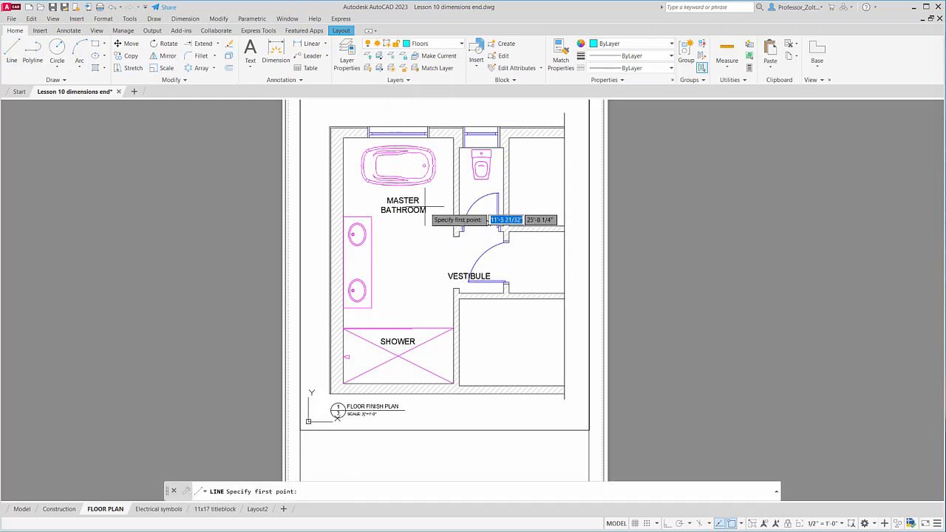
left_click(455, 288)
left_click(453, 237)
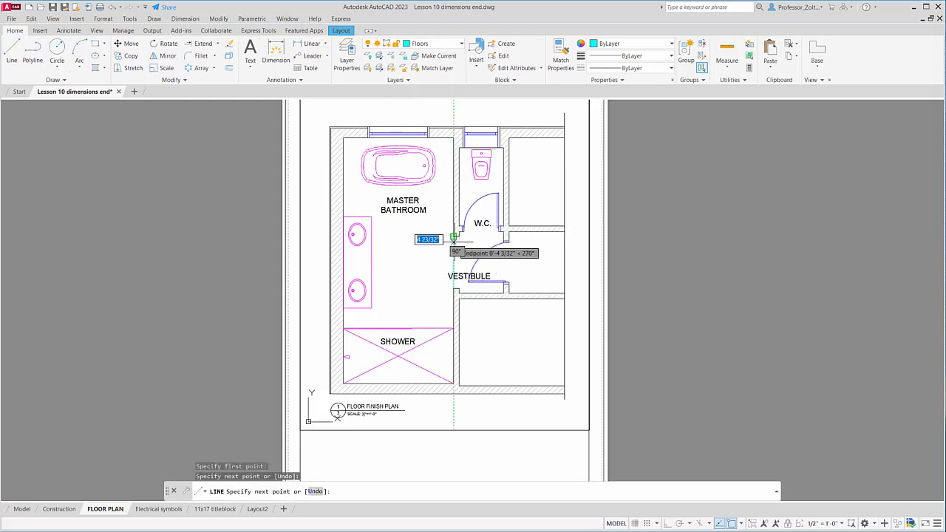
key("Return")
key("Return")
left_click(460, 236)
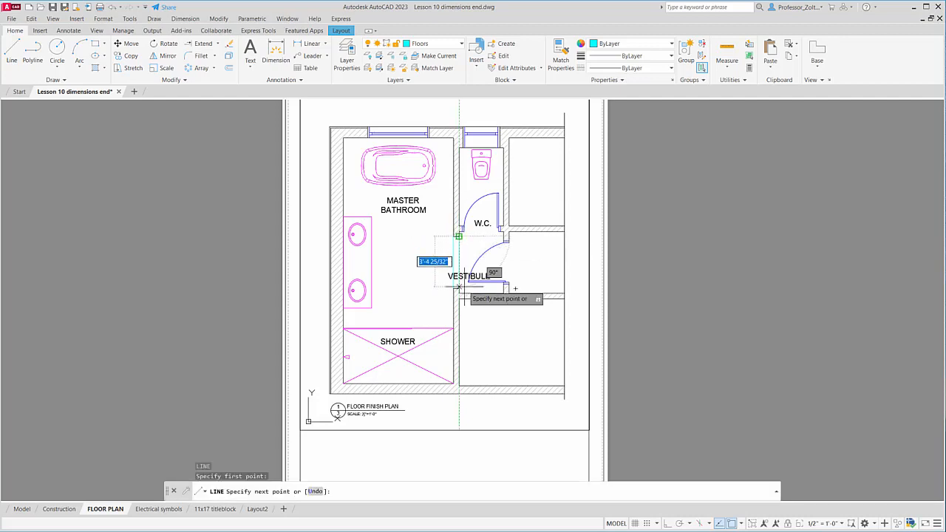
left_click(459, 288)
key("Return")
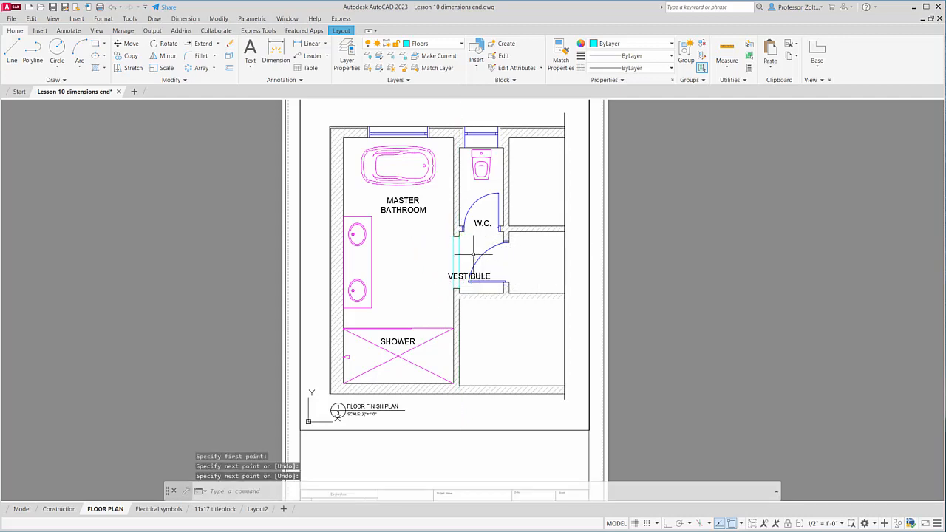
Draw two threshold lines across the W.C. door opening, one along each side of the wall.
key("Return")
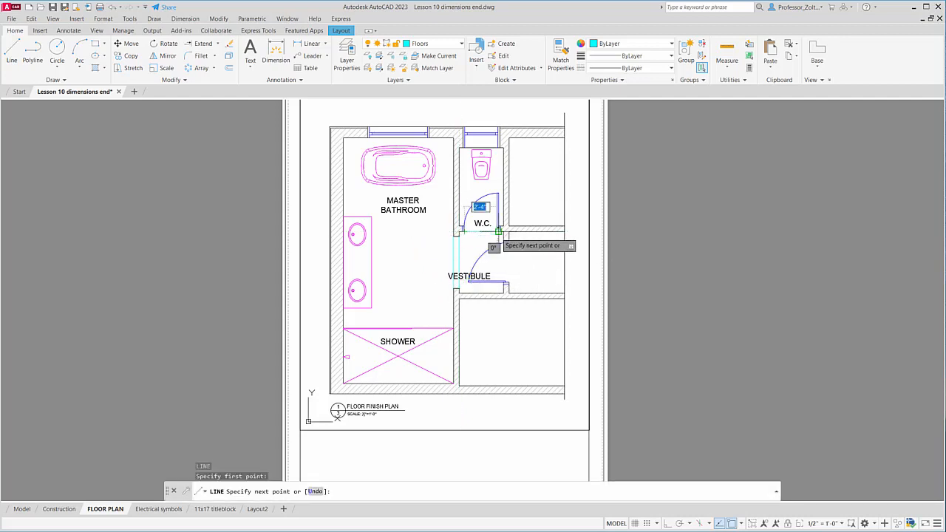
left_click(465, 228)
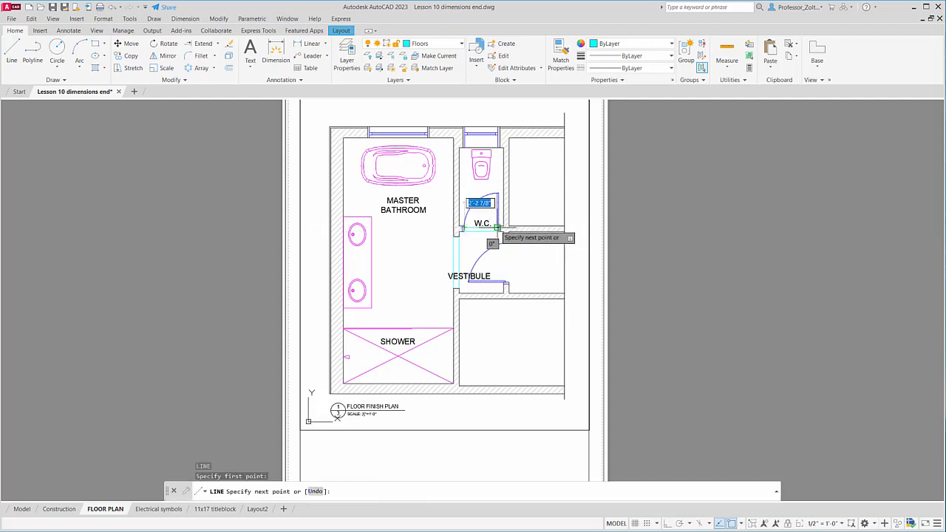
key("Return")
Draw two threshold lines across the vestibule door opening, one along each face of the wall.
key("Return")
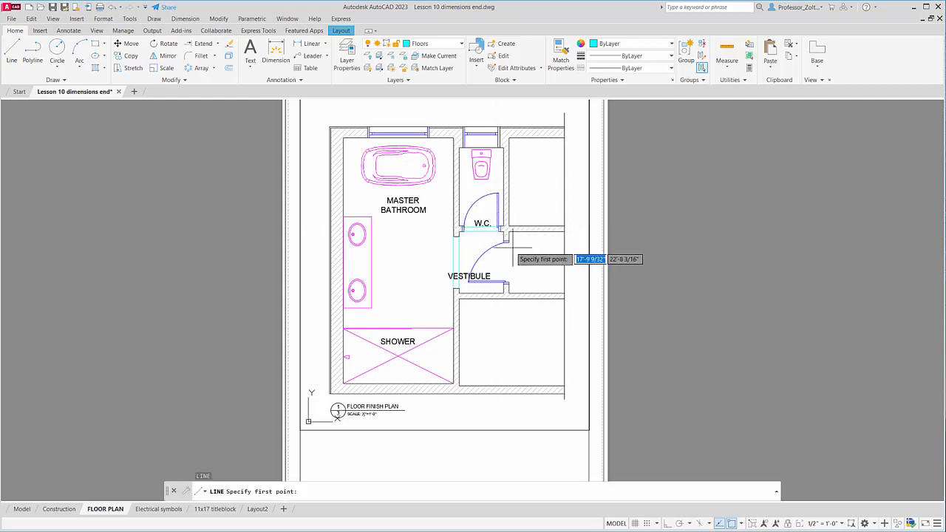
left_click(503, 243)
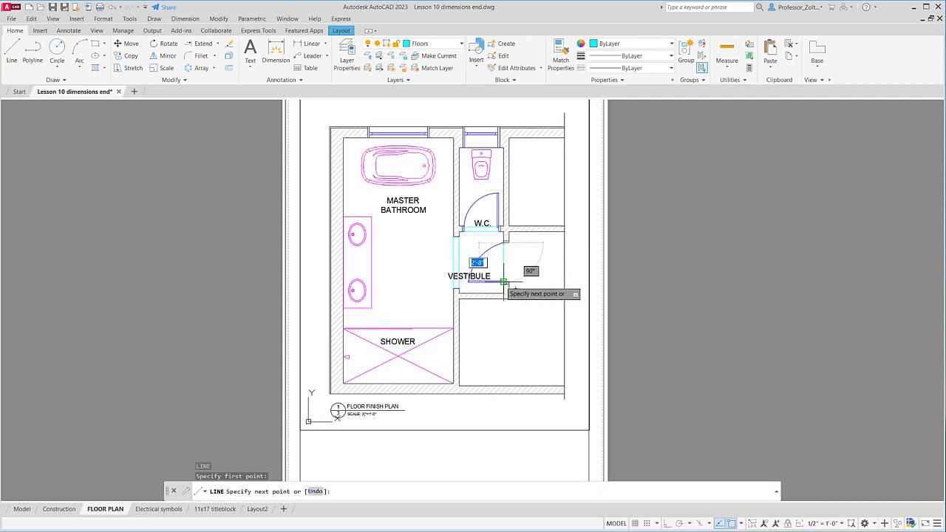
left_click(504, 281)
key("Return")
key("Return")
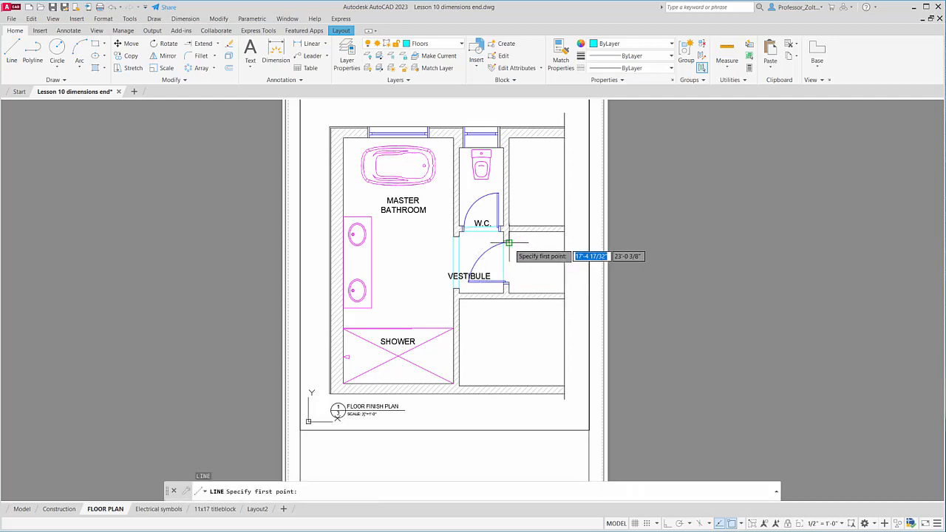
left_click(508, 242)
left_click(508, 282)
key("Return")
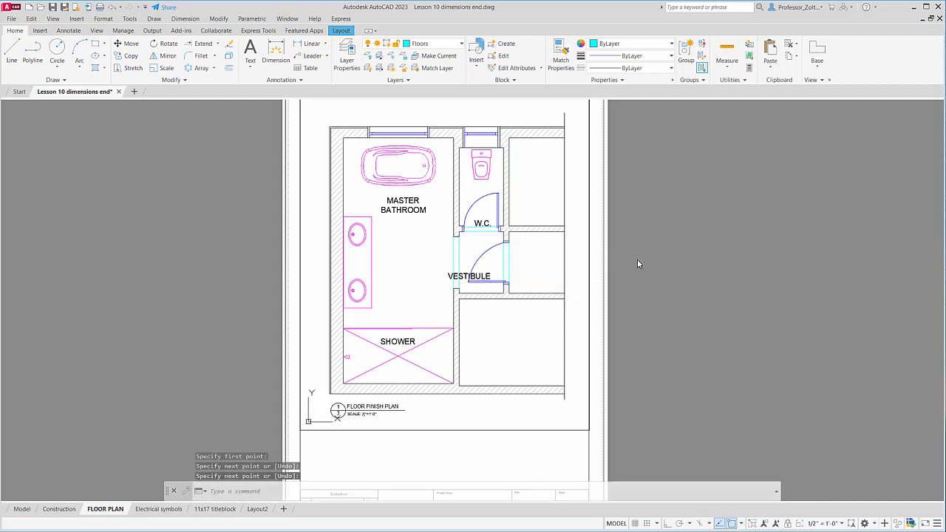
In model space, straighten the slanted W.C. door threshold line by stretching its left endpoint to the wall corner.
double_click(639, 258)
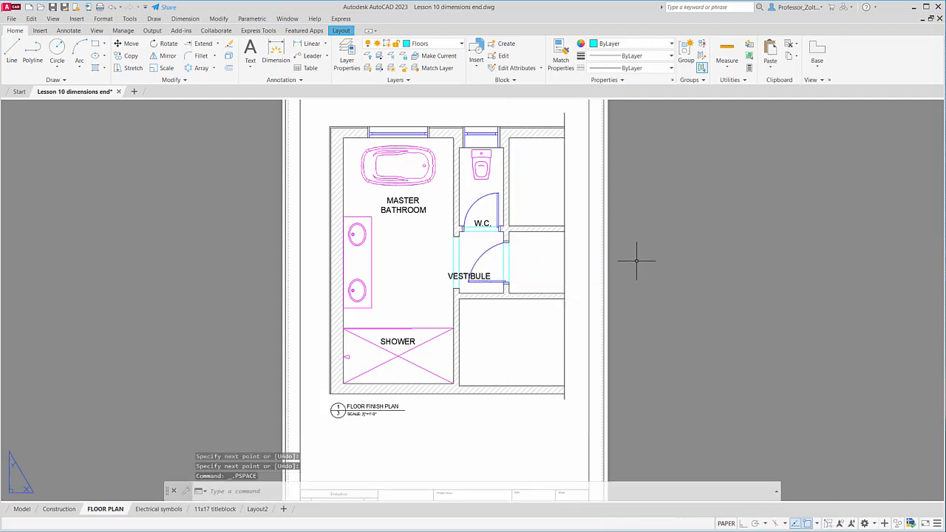
left_click(26, 510)
scroll(584, 259, "up", 5)
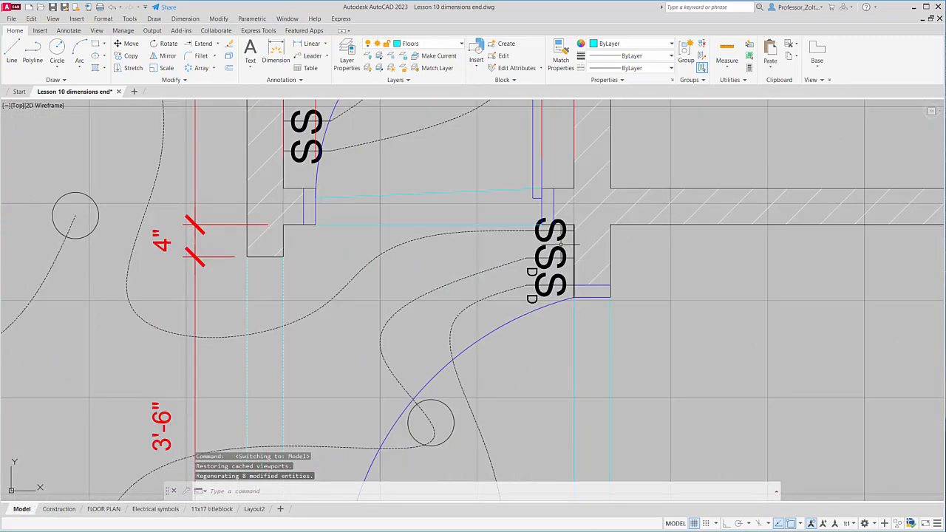
scroll(518, 181, "up", 3)
scroll(428, 212, "down", 2)
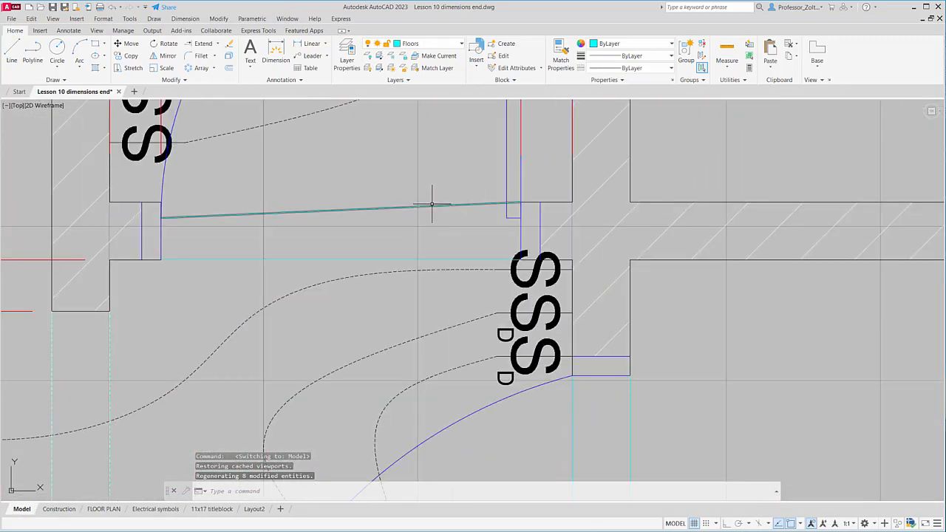
left_click(432, 206)
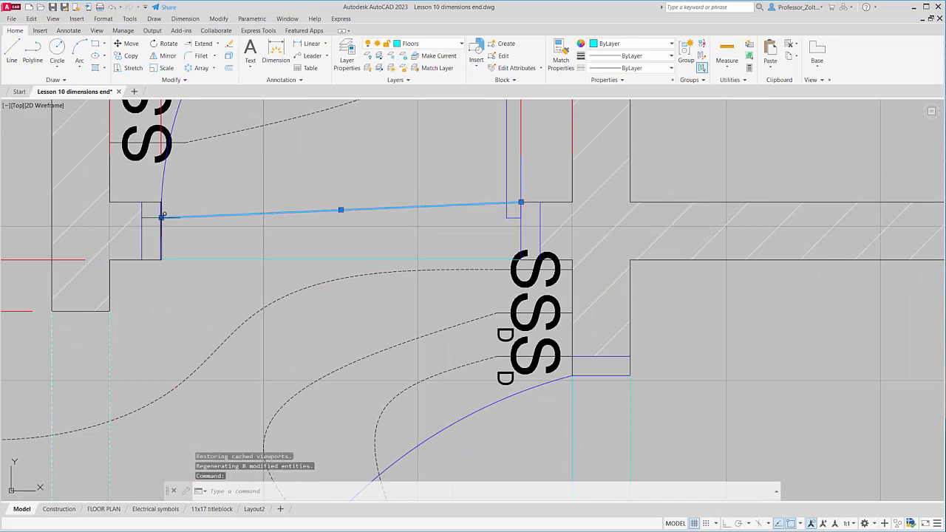
left_click(161, 217)
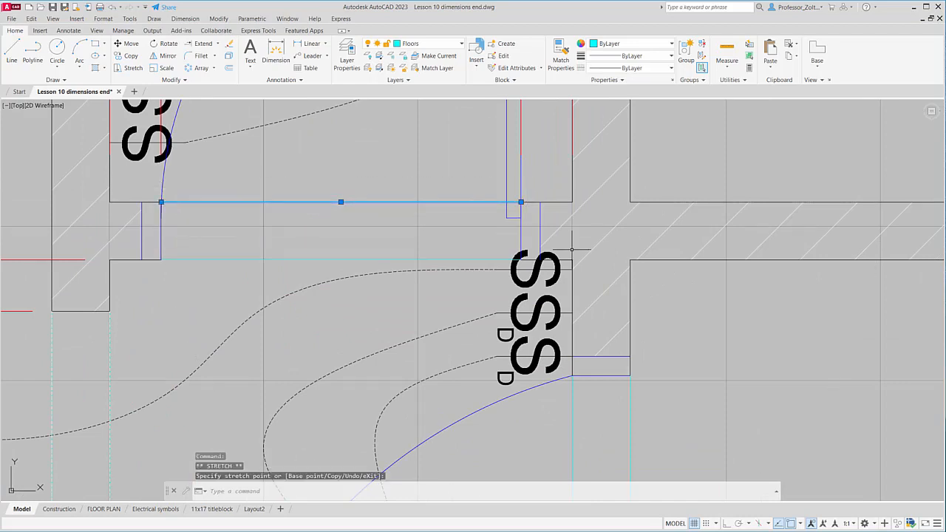
Turn off the ELECTRICAL, Dimensions and Title Block layers in model space.
scroll(571, 249, "down", 4)
scroll(618, 362, "up", 6)
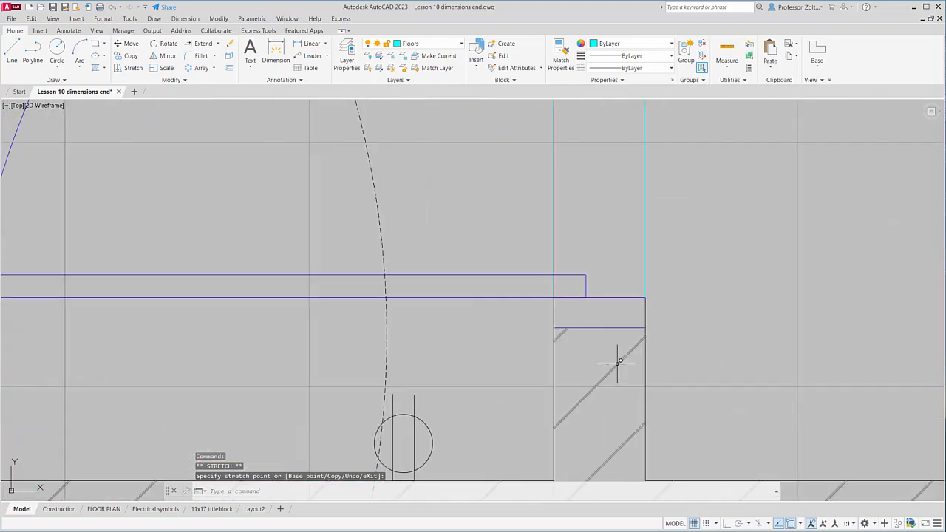
scroll(675, 313, "down", 6)
scroll(371, 386, "down", 2)
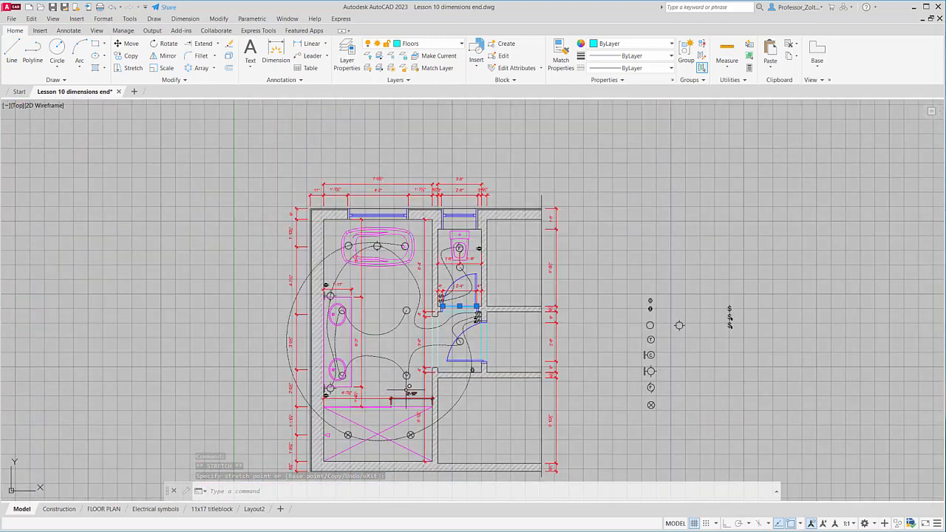
middle_click_drag(409, 388, 412, 346)
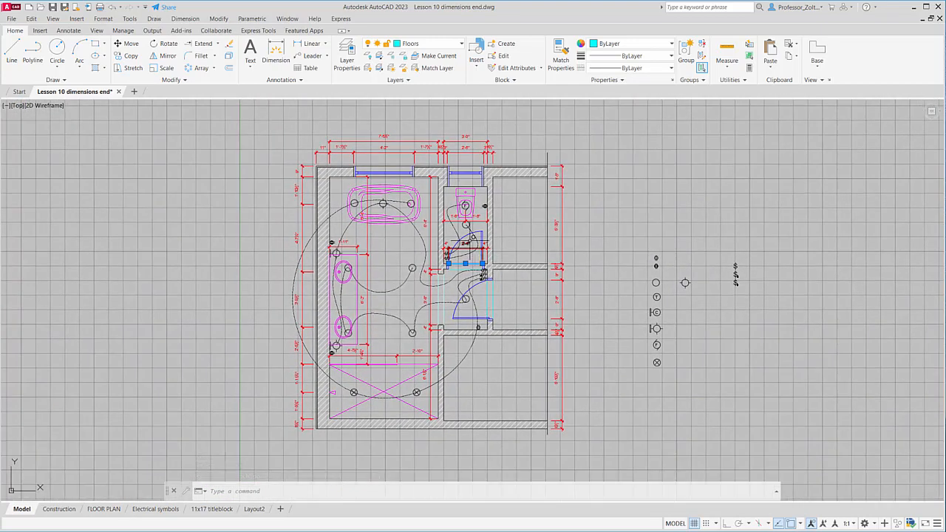
left_click(461, 45)
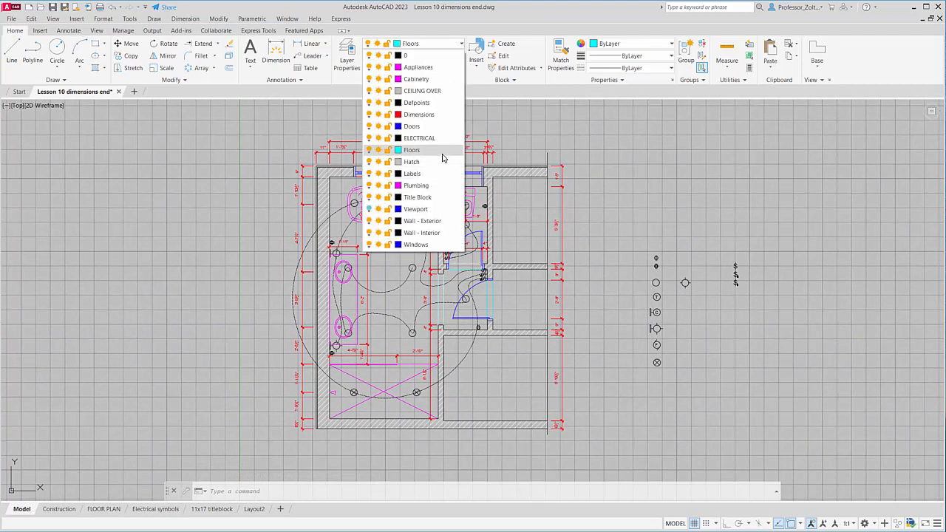
left_click(369, 139)
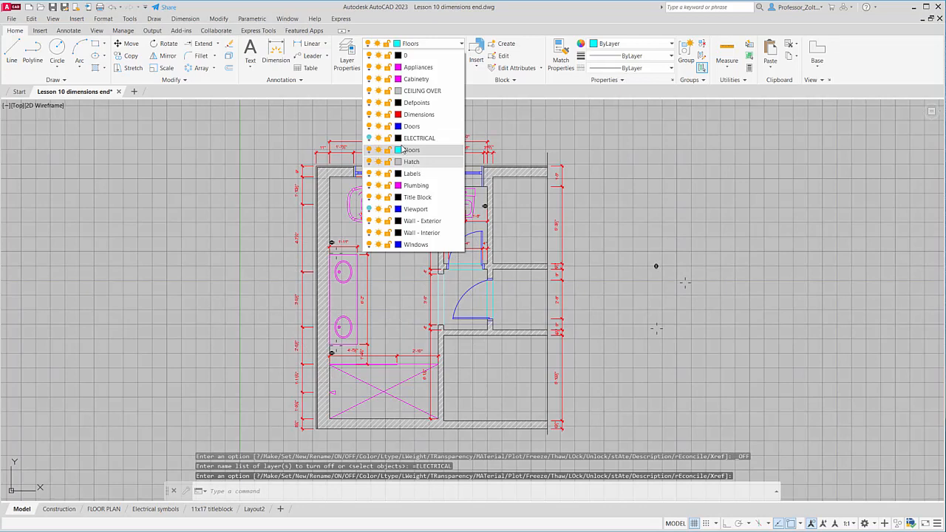
left_click(369, 114)
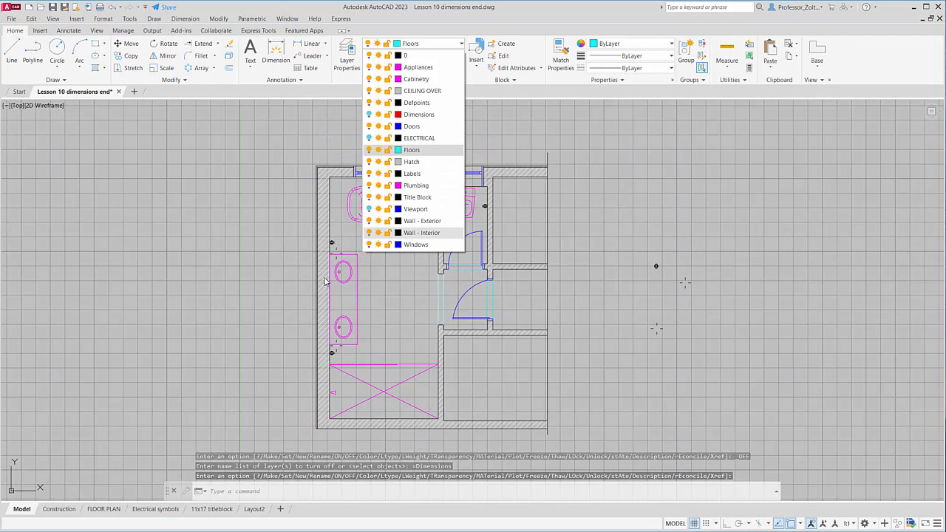
left_click(369, 197)
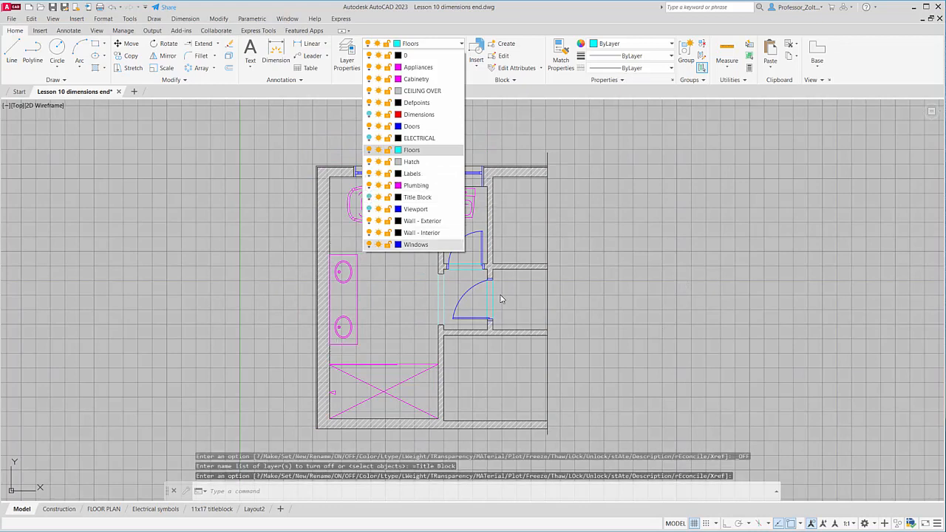
left_click(611, 272)
Draw a line on the Floors layer across the master bathroom along the shower's front edge.
scroll(395, 304, "up", 2)
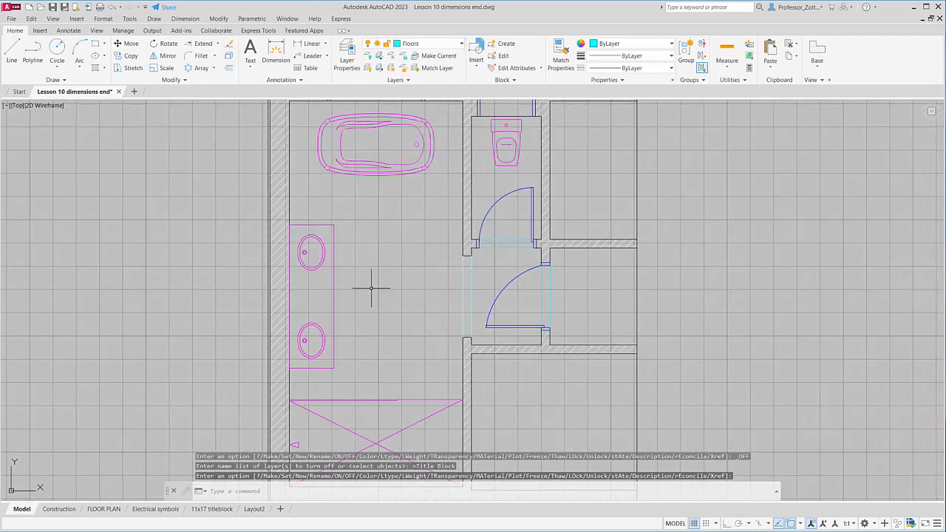
scroll(417, 311, "down", 2)
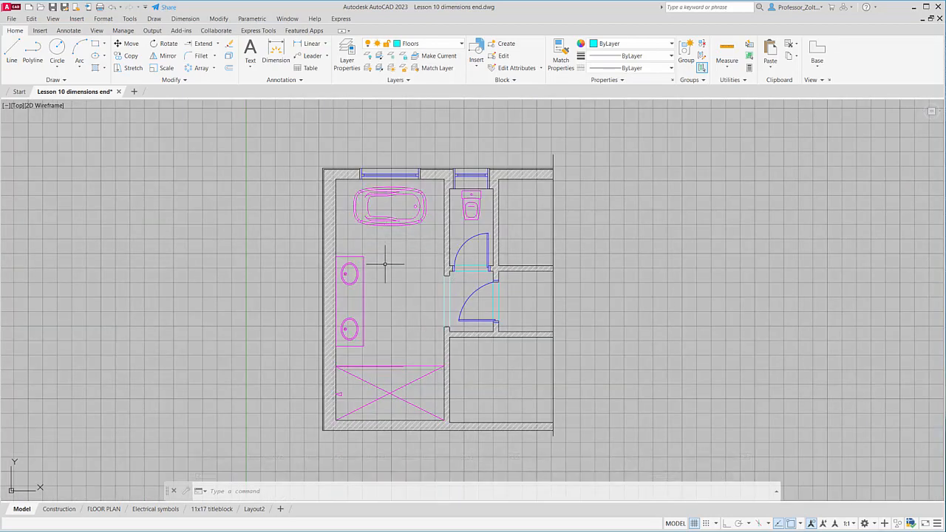
middle_click_drag(391, 303, 466, 320)
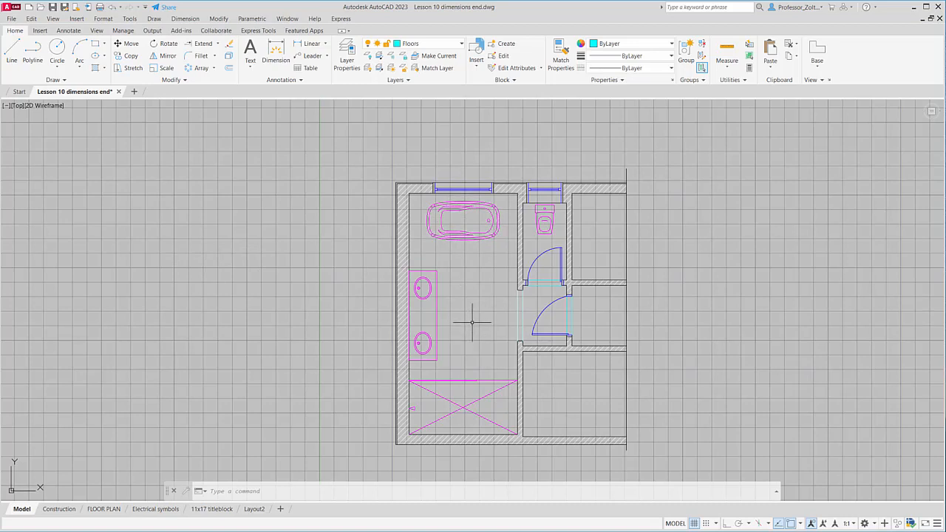
middle_click_drag(471, 322, 410, 330)
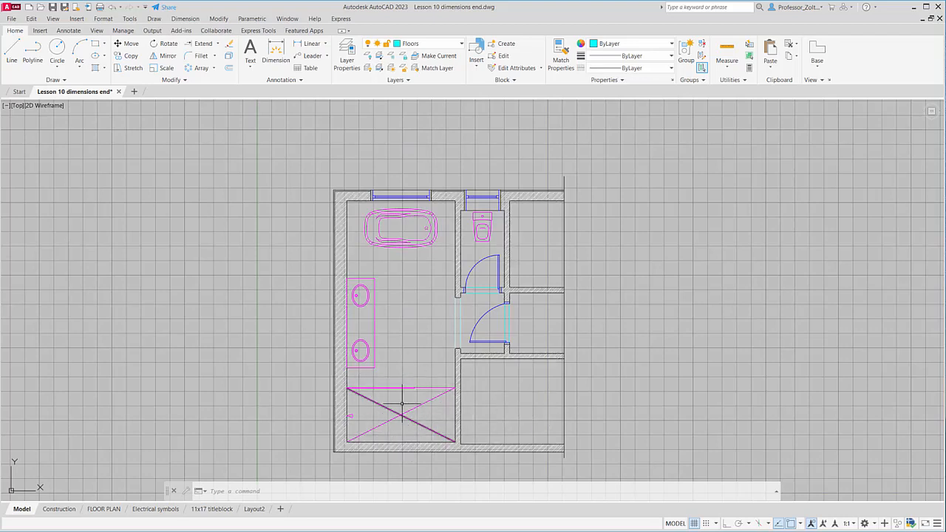
left_click(454, 330)
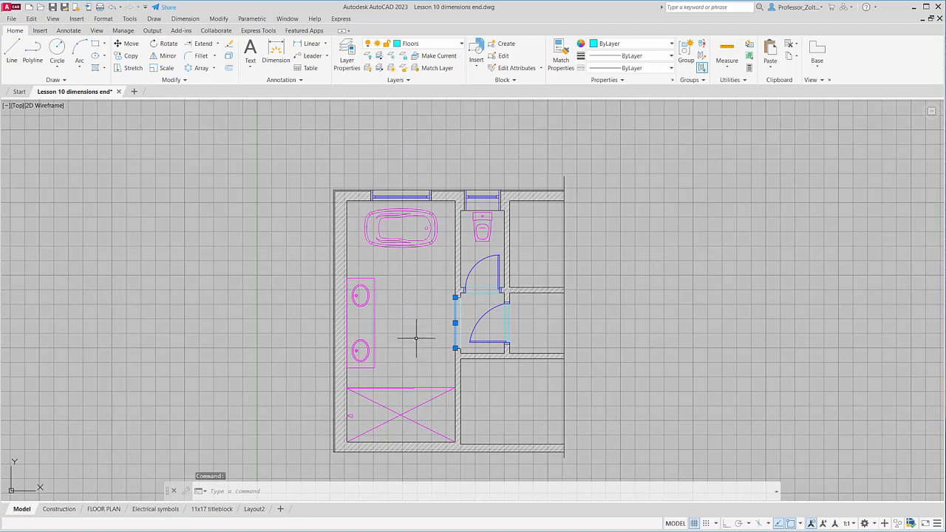
left_click(10, 50)
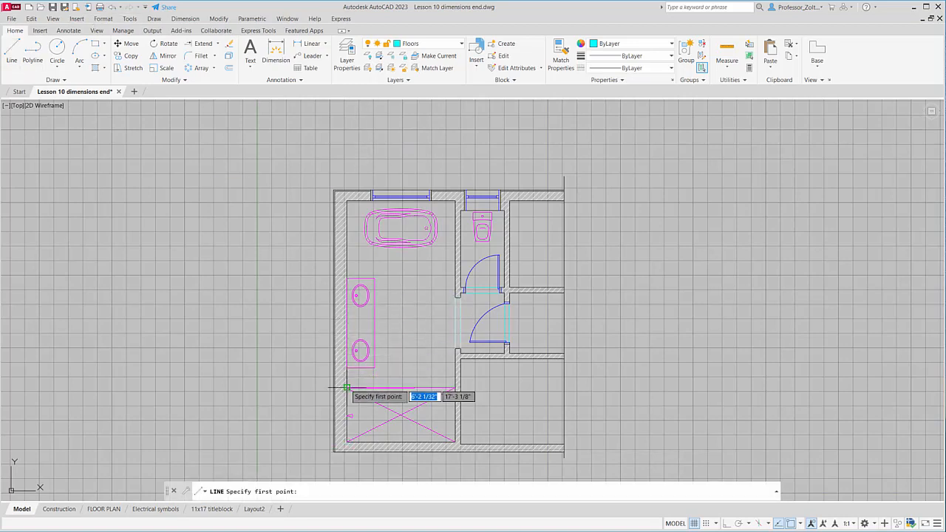
left_click(347, 388)
key("Escape")
Turn off the Plumbing and Doors layers.
left_click(429, 44)
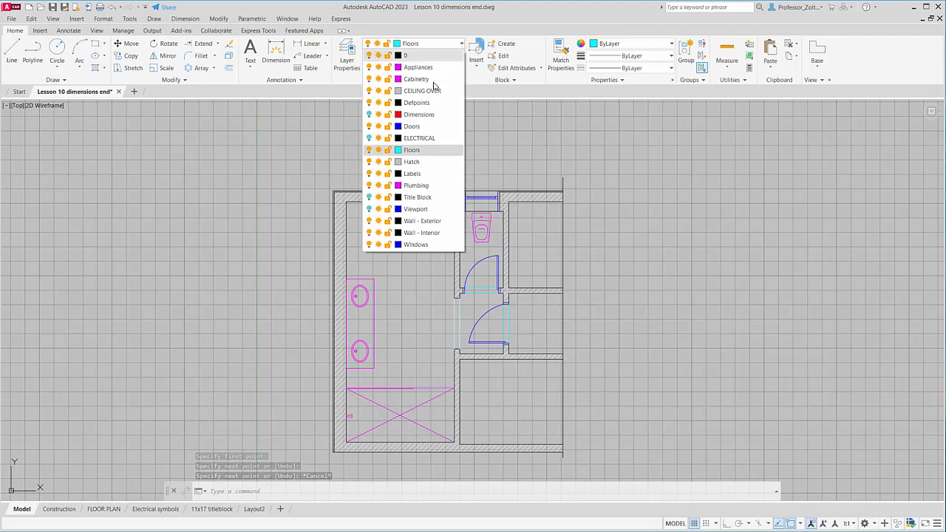
left_click(369, 186)
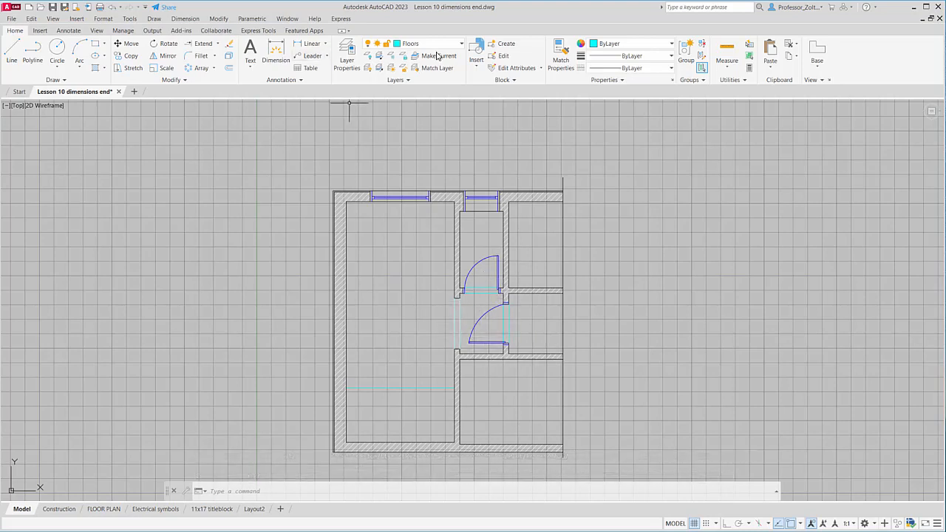
left_click(461, 45)
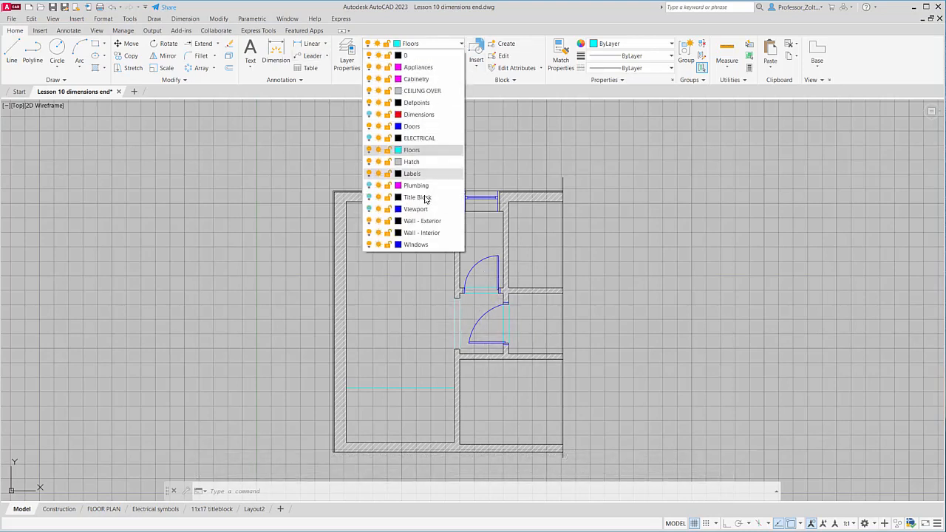
left_click(369, 127)
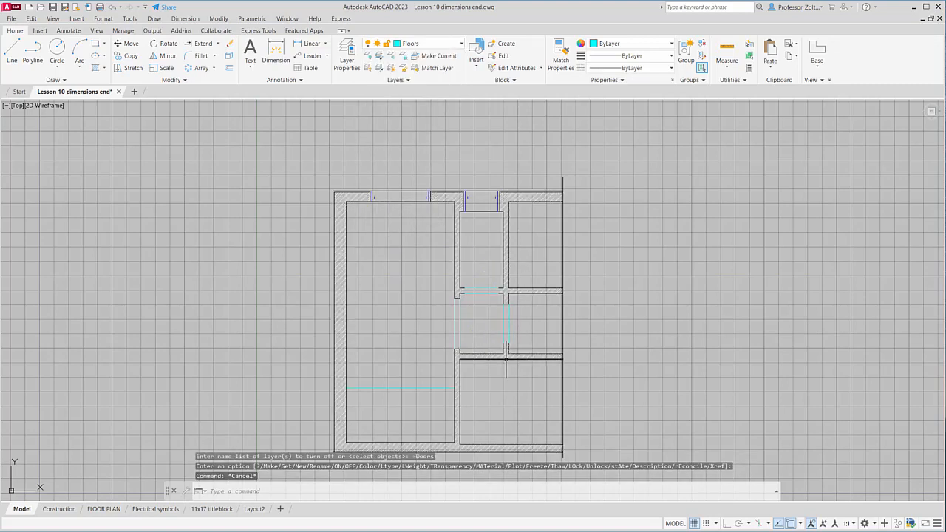
key("Escape")
Turn off the Hatch layer to hide the wall hatching.
scroll(508, 339, "up", 6)
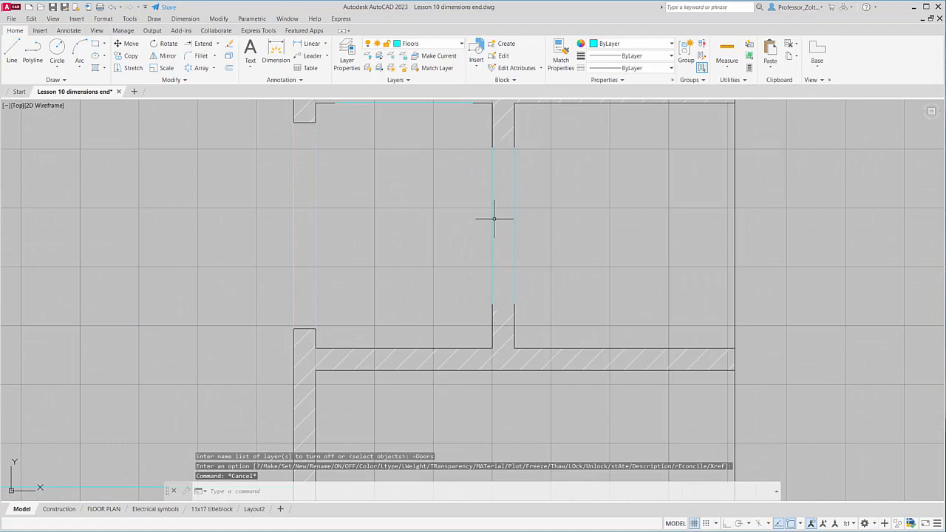
scroll(535, 220, "down", 4)
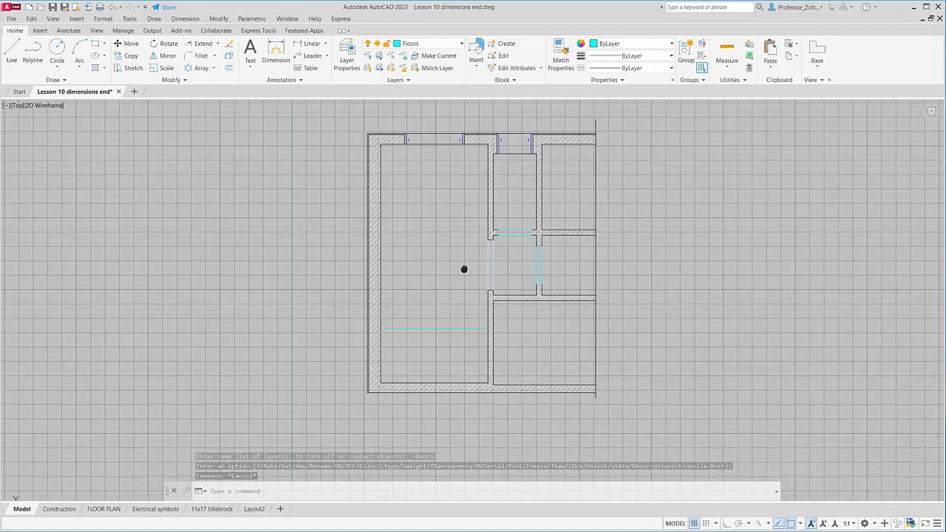
left_click(484, 150)
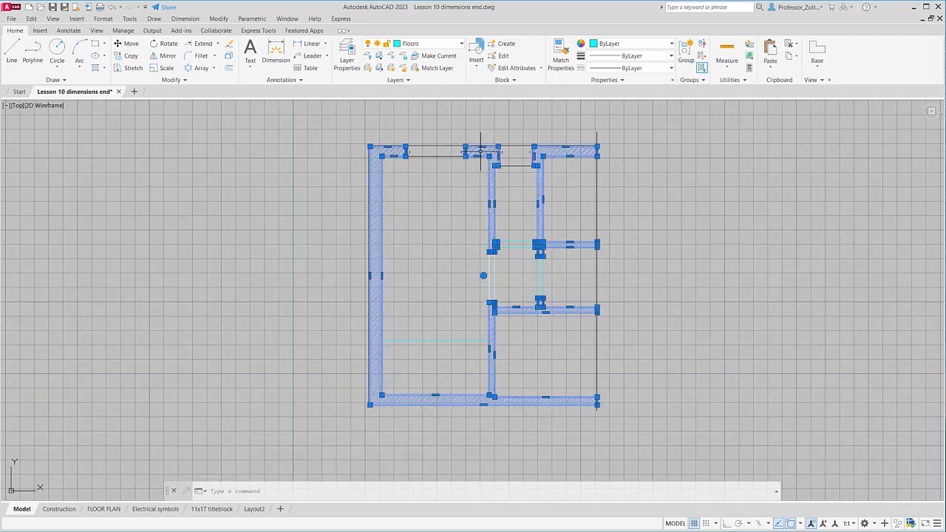
key("Escape")
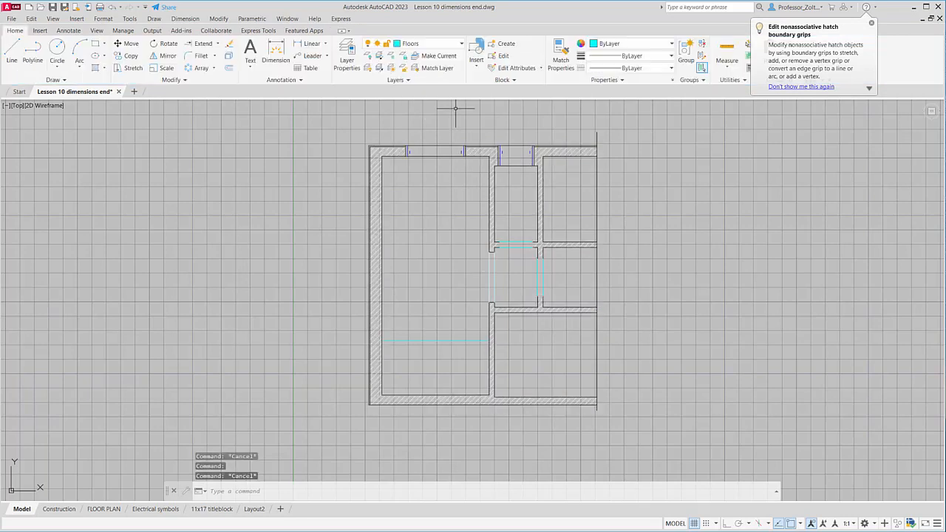
left_click(460, 43)
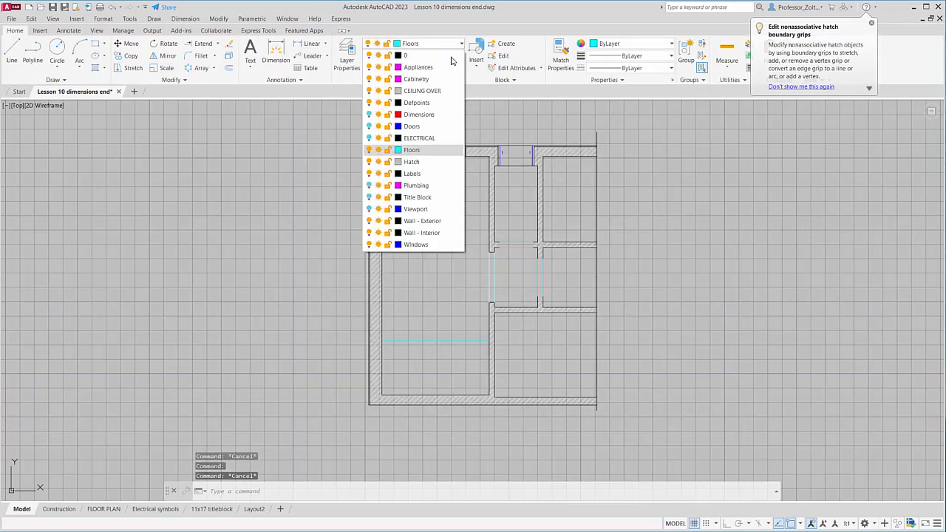
left_click(370, 162)
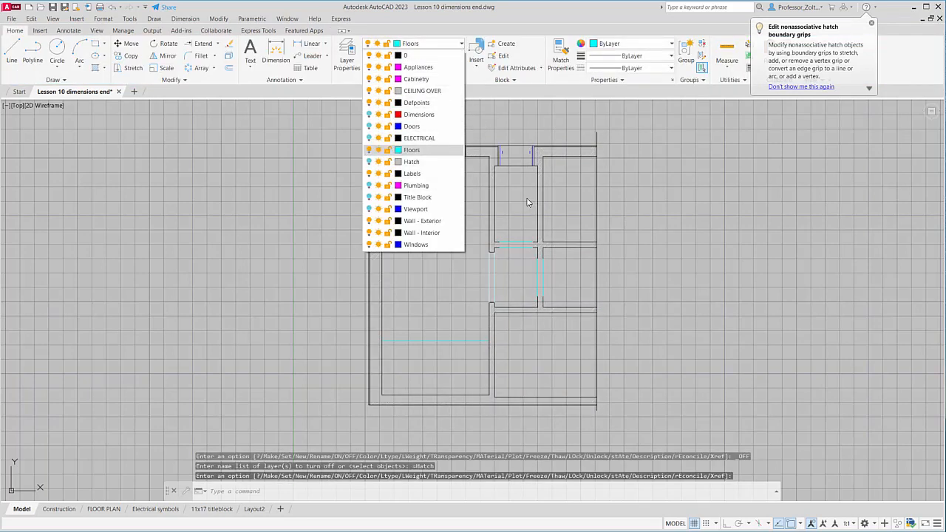
left_click(655, 183)
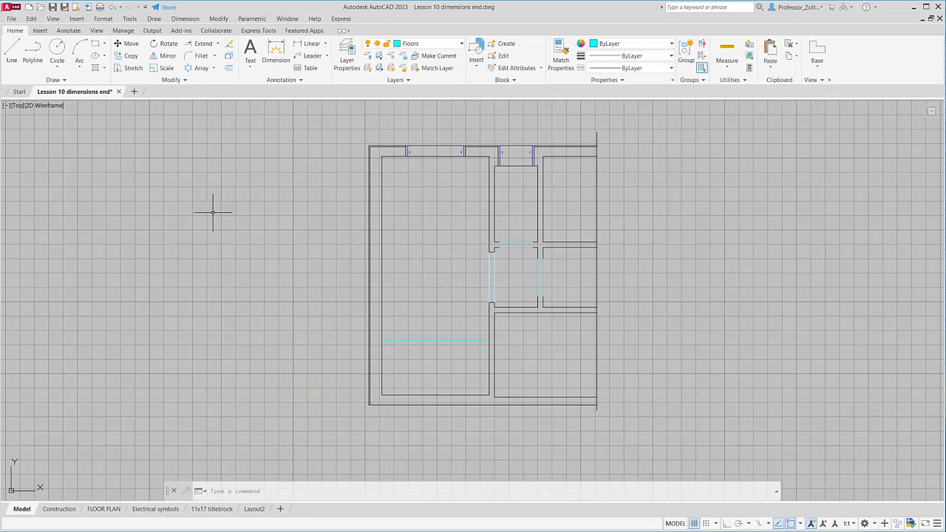
Draw a 2' by 2' rectangle on the Floors layer in the empty area left of the floor plan.
left_click(97, 46)
left_click(120, 318)
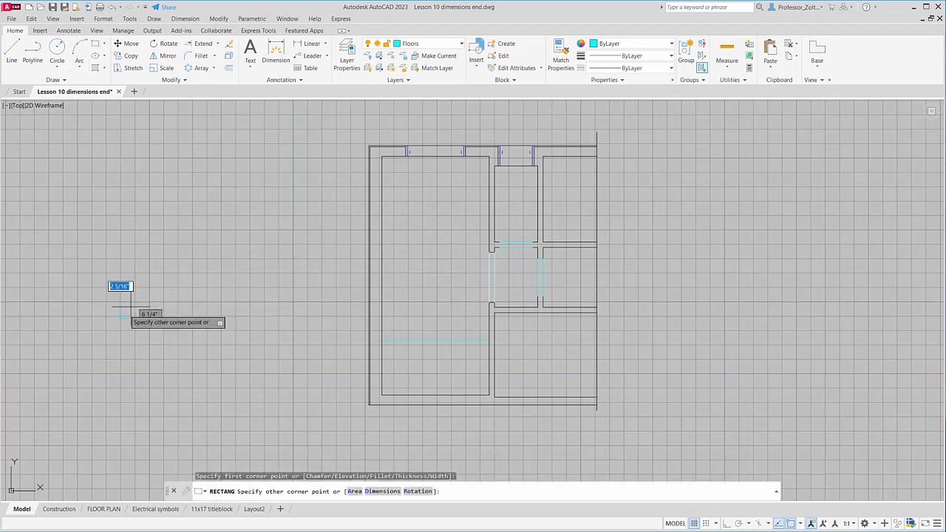
key("F8")
type("2")
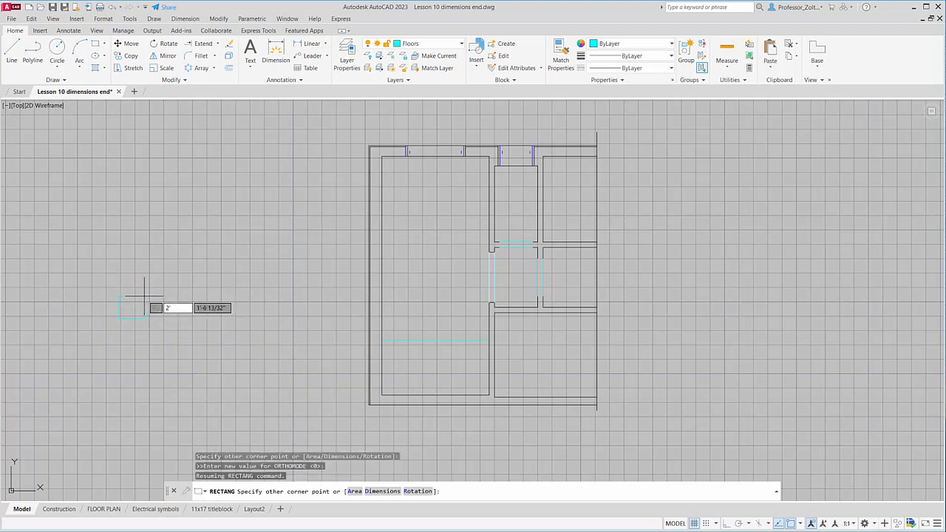
key("Tab")
type("2'")
key("Return")
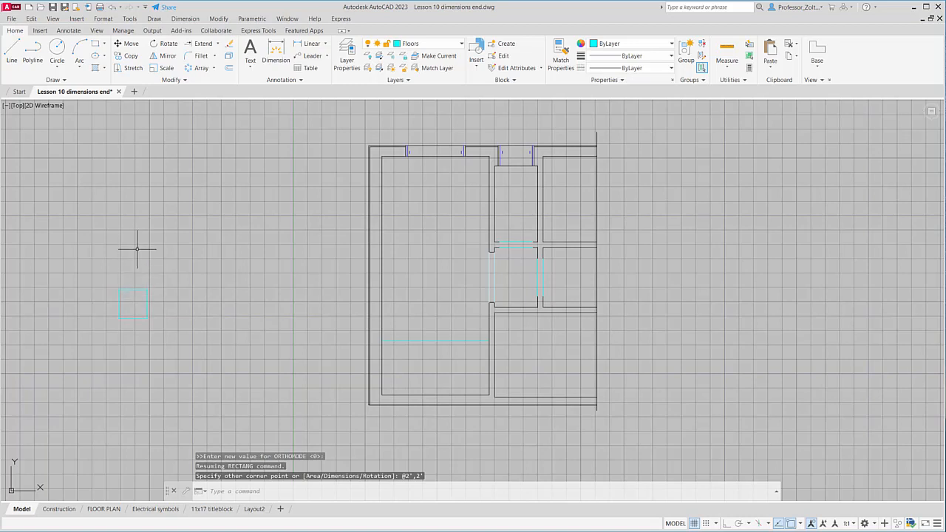
Copy the 2' square tile three times to the right, corner to corner, to form a row of four tiles.
scroll(136, 249, "up", 2)
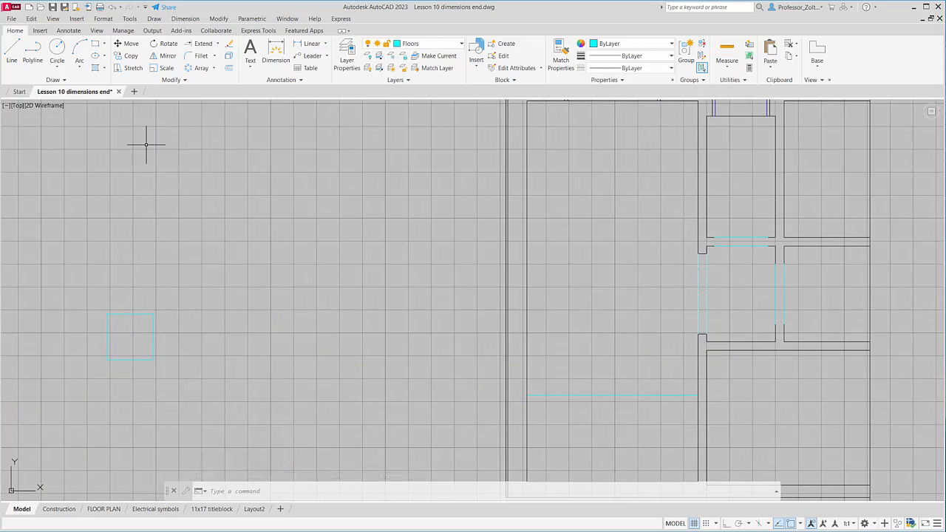
left_click(127, 56)
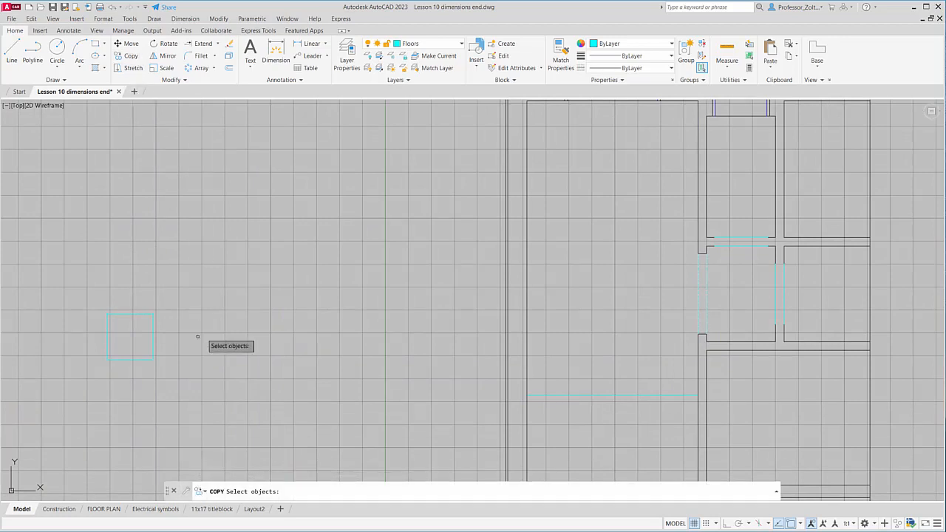
left_click(154, 330)
key("Return")
left_click(108, 359)
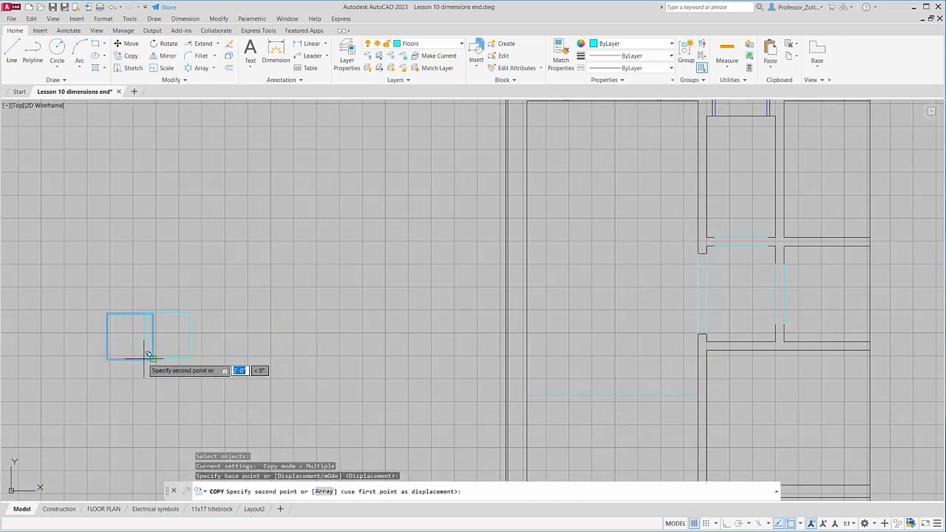
left_click(153, 359)
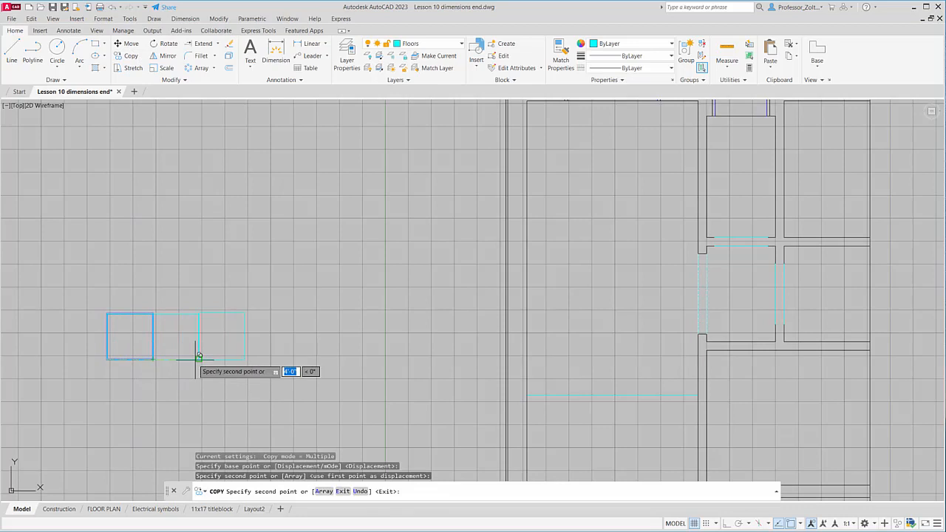
left_click(245, 360)
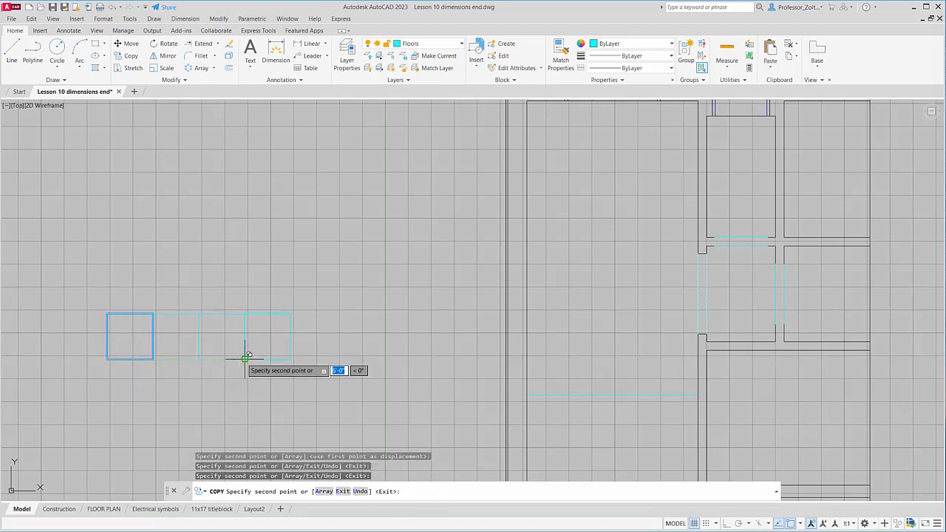
key("Escape")
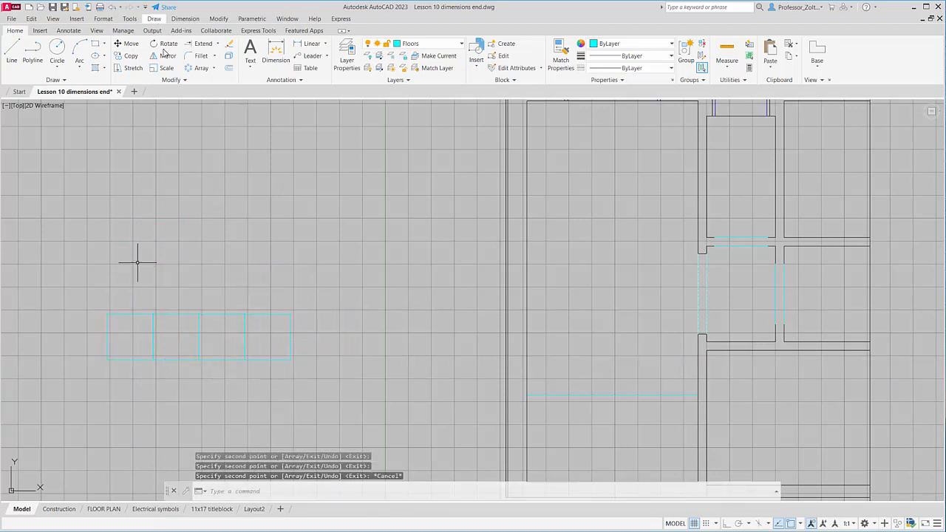
Copy the row of four tiles upward, edge to edge, to build a grid of seven rows.
left_click(126, 55)
left_click(266, 333)
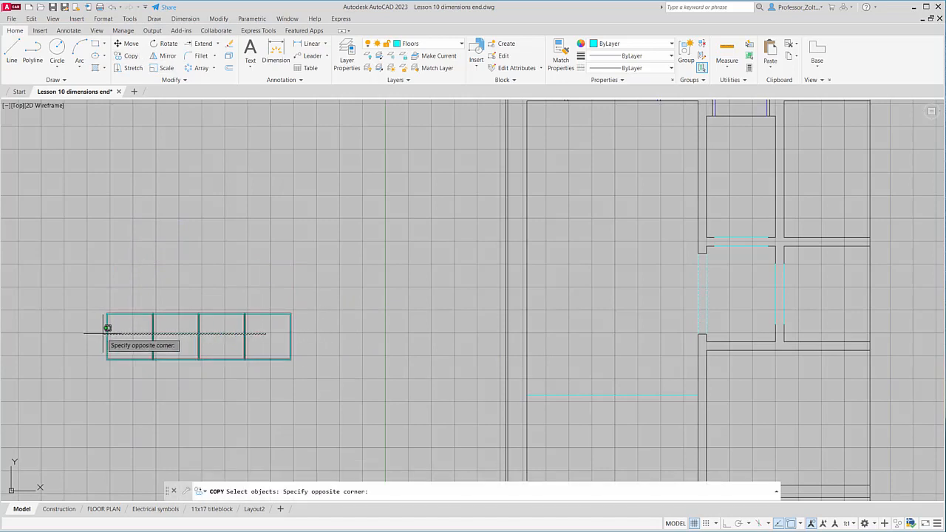
left_click(107, 329)
key("Return")
left_click(107, 359)
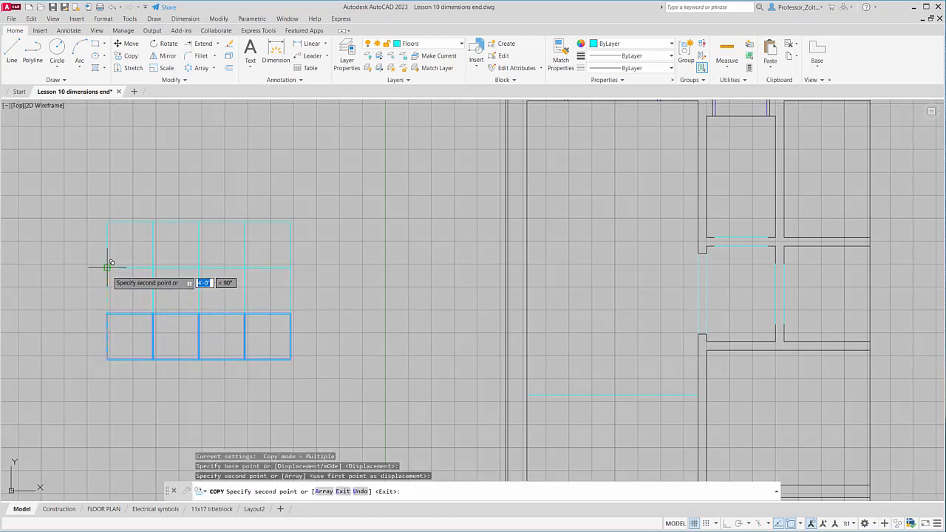
left_click(107, 267)
left_click(107, 222)
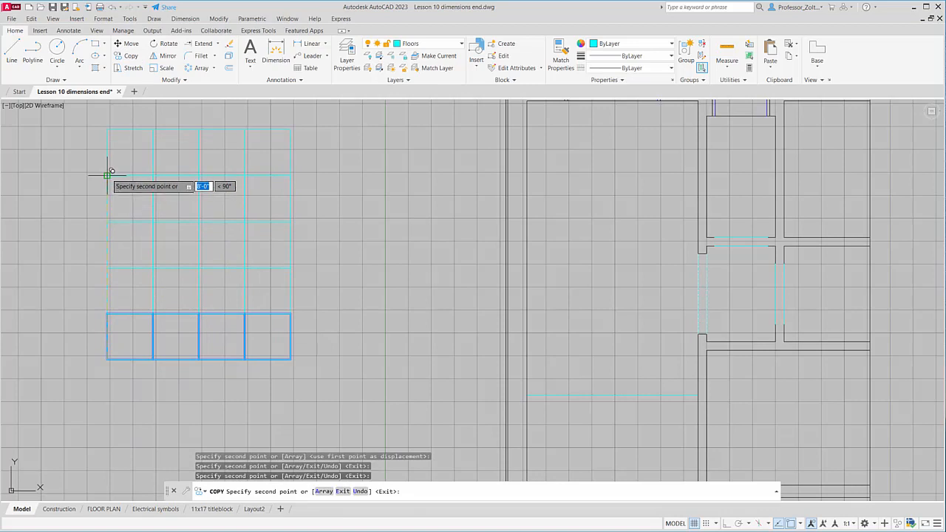
left_click(107, 175)
middle_click_drag(179, 233, 197, 303)
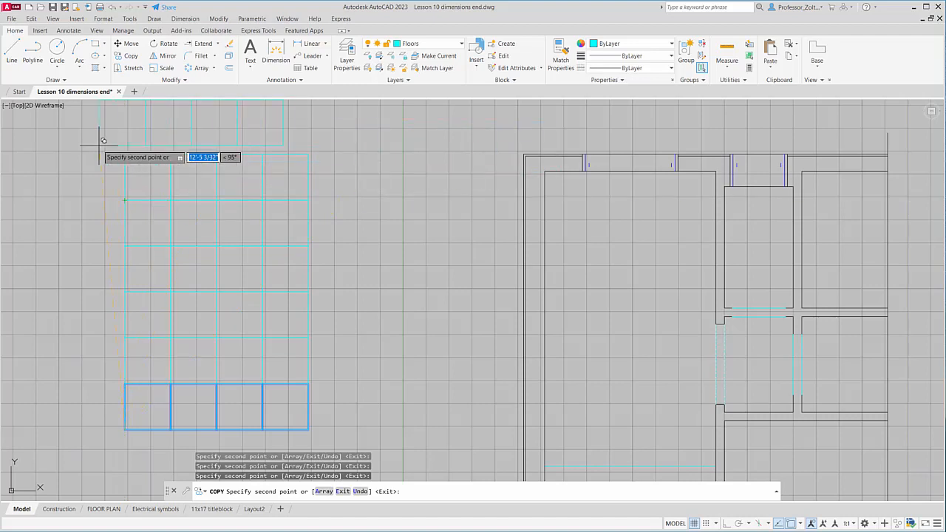
key("Escape")
scroll(309, 198, "down", 2)
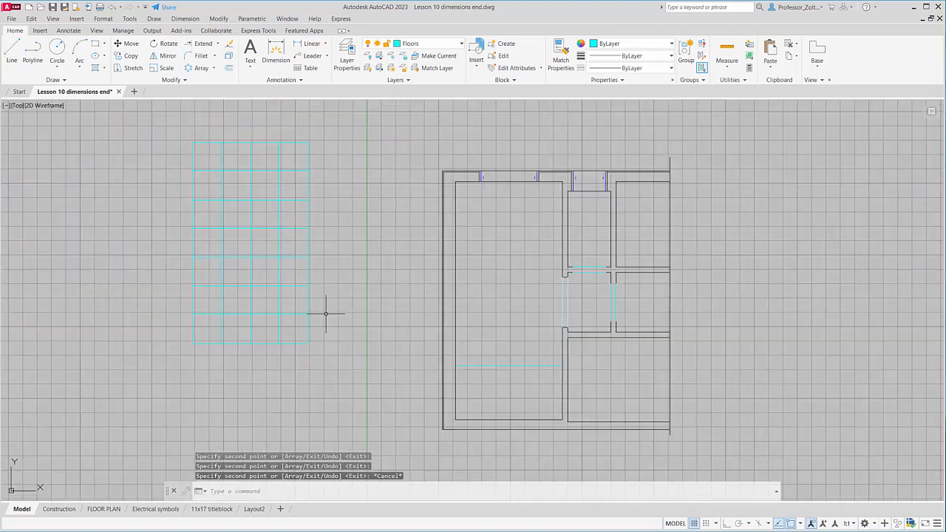
Move the whole tile grid closer to the floor plan, just outside the master bathroom's exterior wall.
left_click(296, 332)
left_click(217, 138)
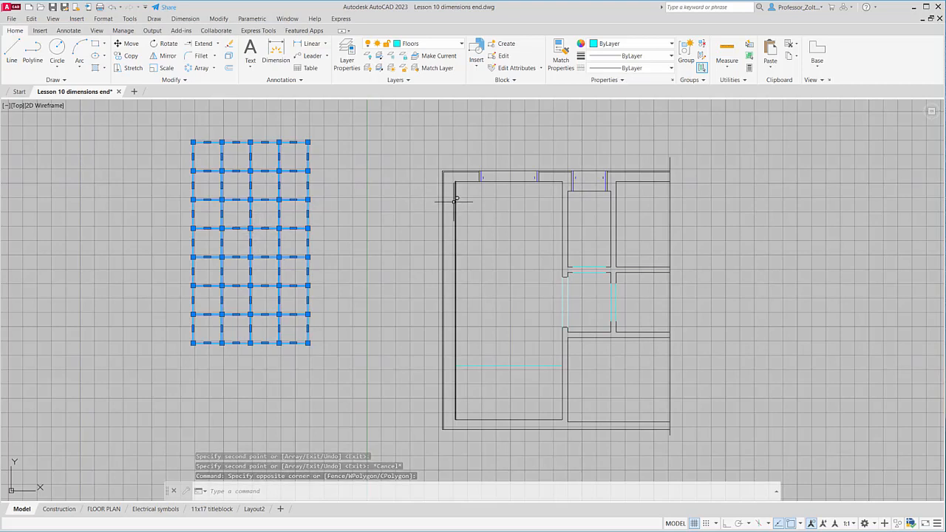
left_click(131, 44)
left_click(250, 229)
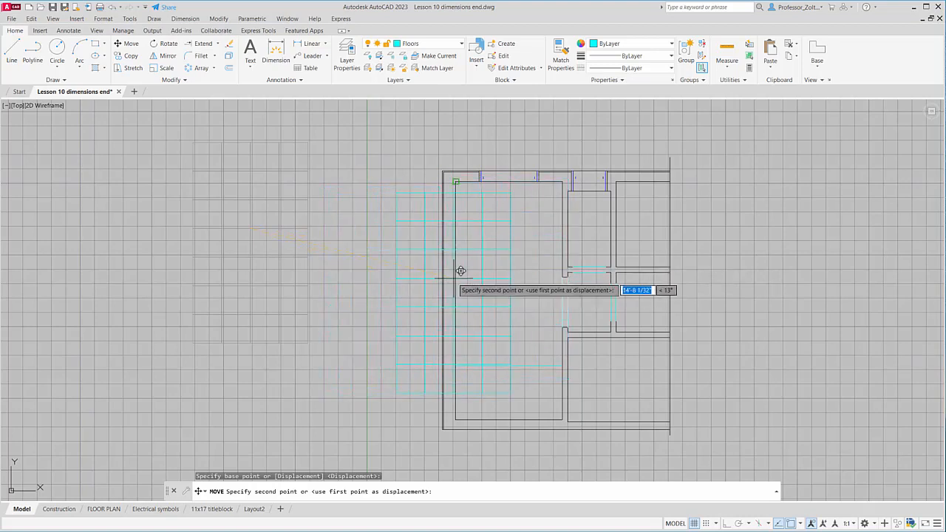
middle_click_drag(500, 275, 422, 289)
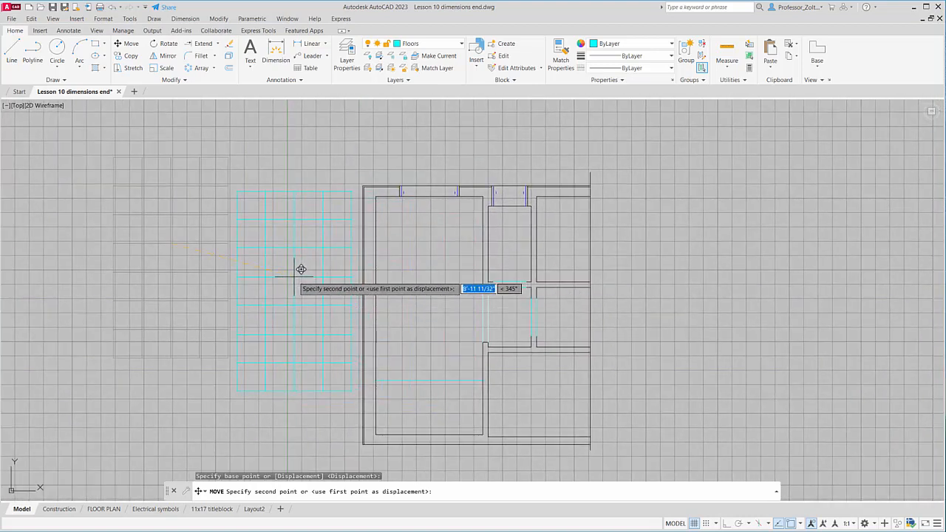
key("Escape")
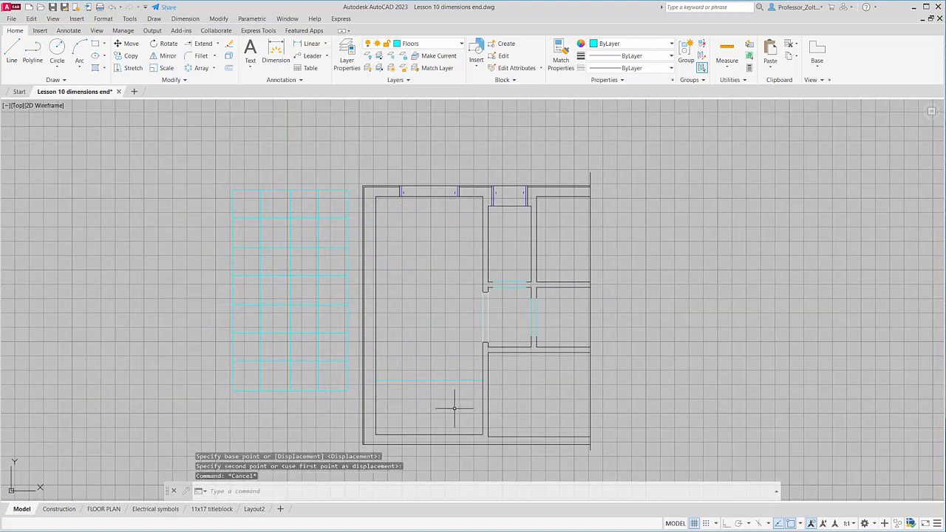
Set the Floors layer's color to gray, index color 8.
left_click(463, 48)
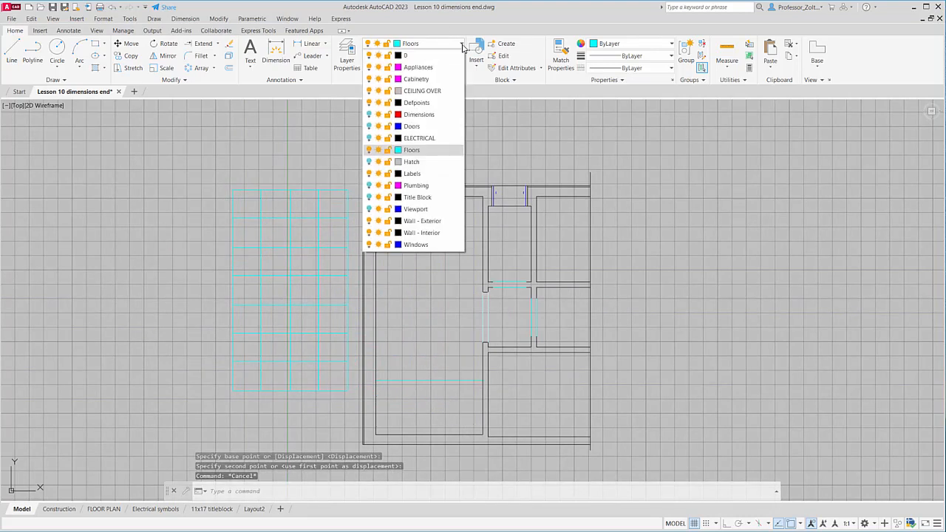
left_click(414, 155)
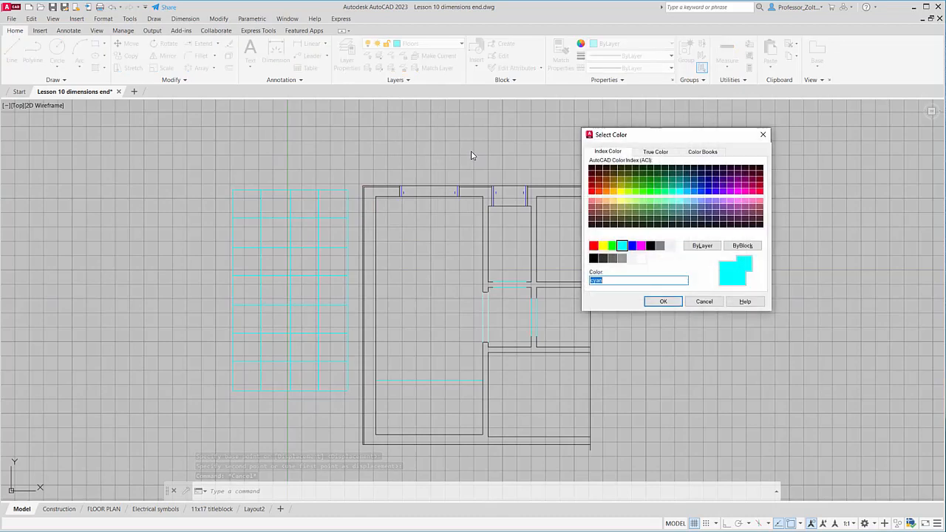
left_click(659, 247)
left_click(663, 302)
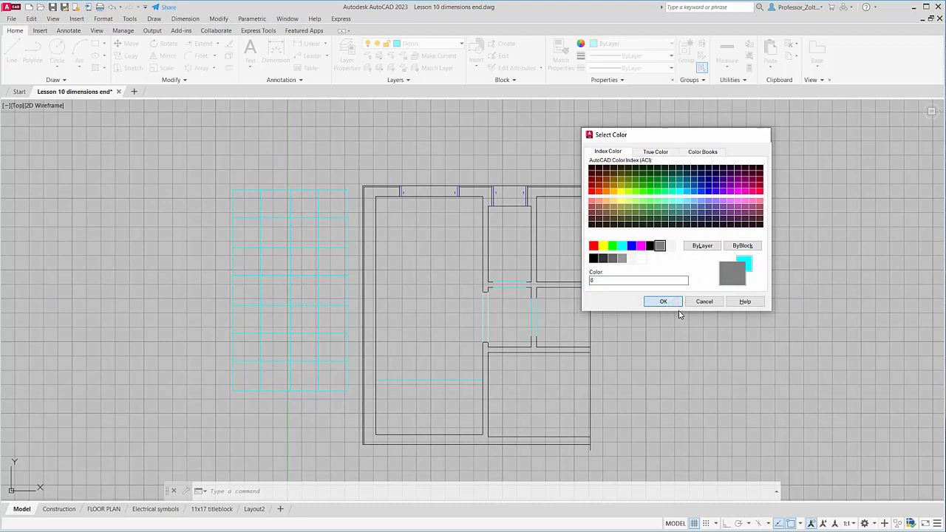
key("Escape")
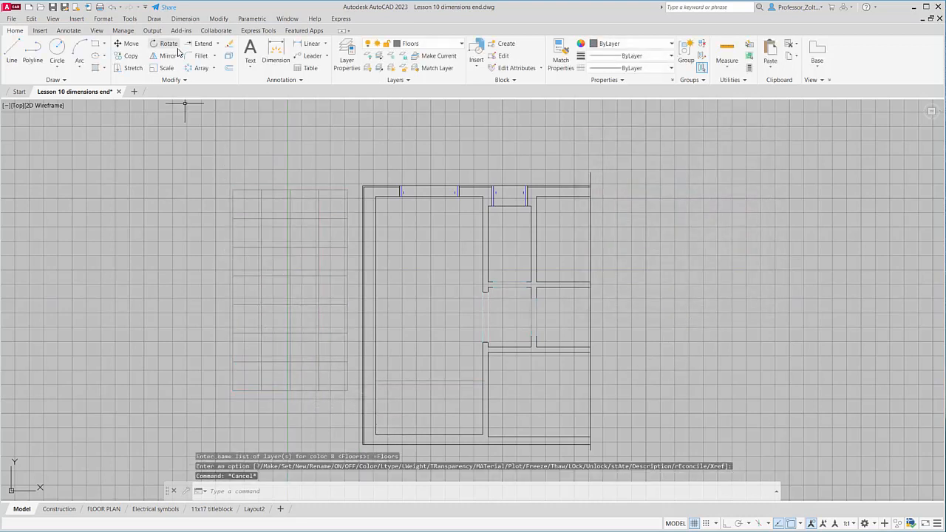
Move the tile grid by its center to the midpoint between opposite corners of the master bathroom floor, excluding the shower area.
left_click(126, 44)
left_click(340, 379)
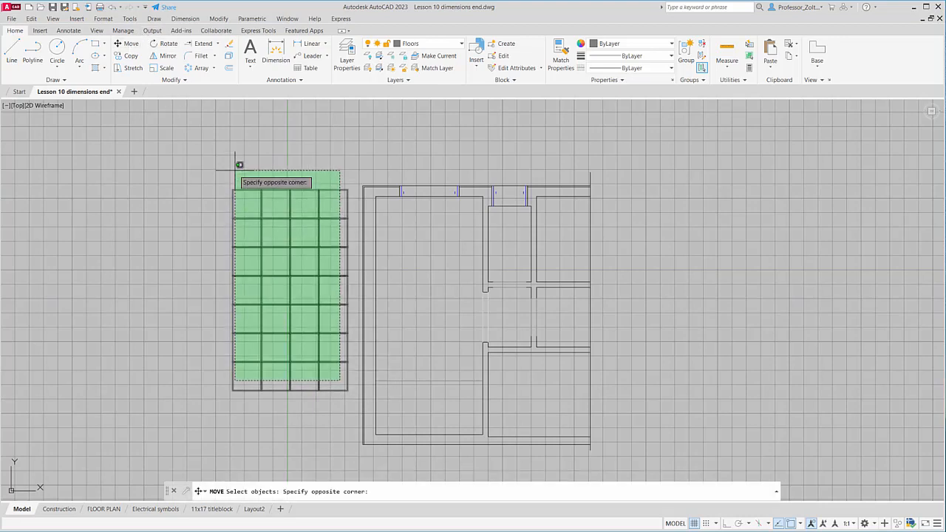
left_click(225, 157)
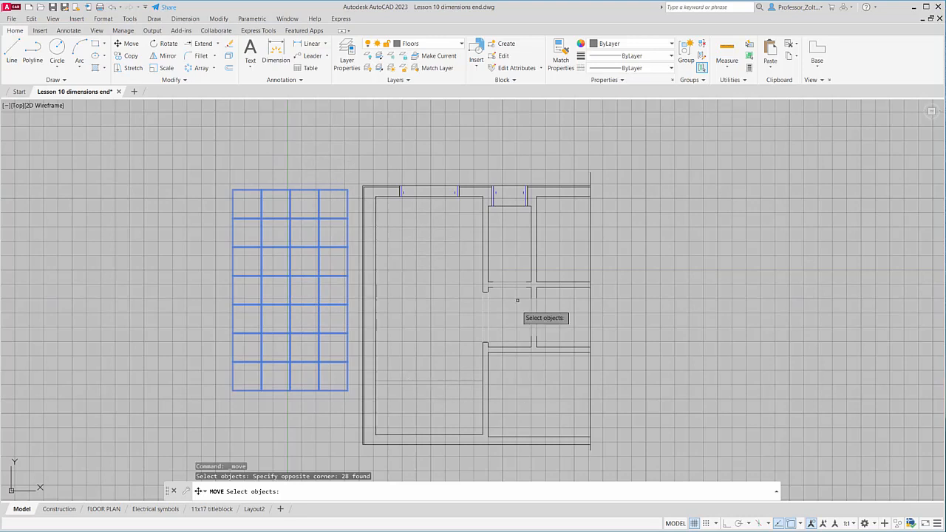
right_click(308, 146, "shift")
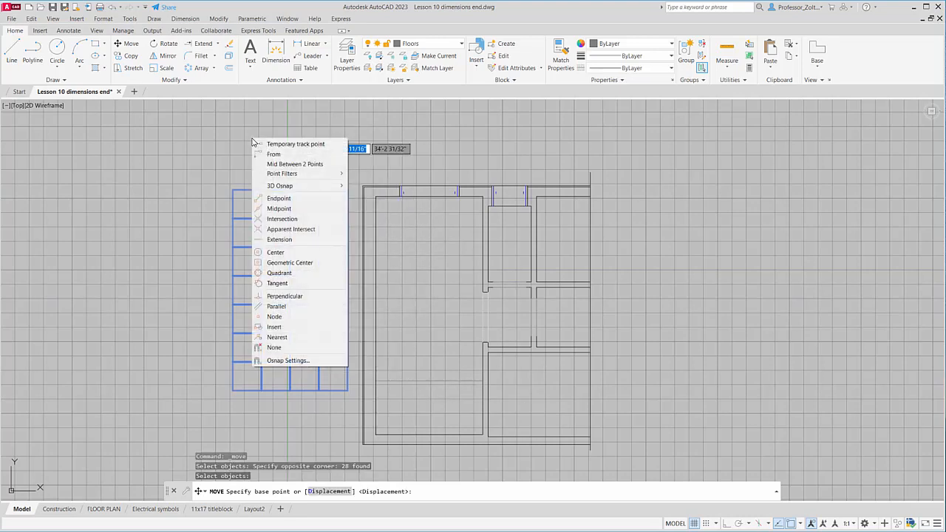
left_click(304, 161)
left_click(232, 190)
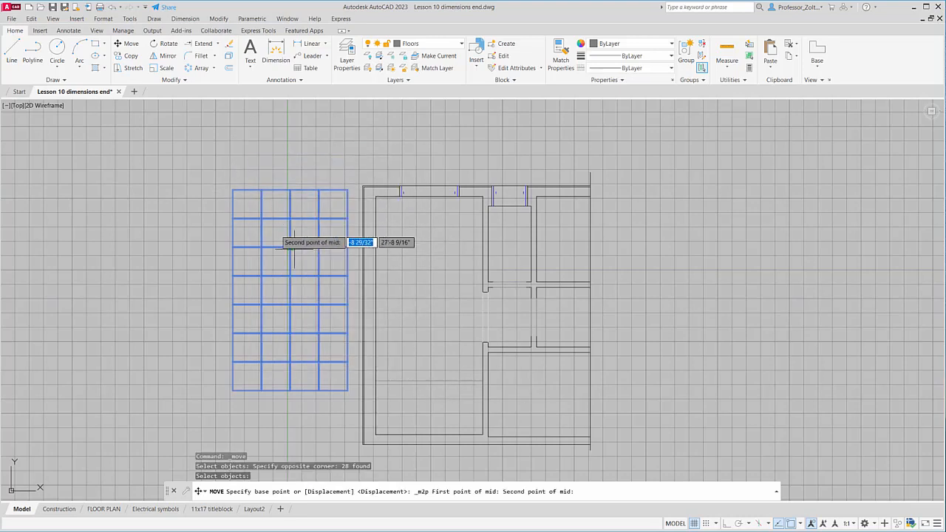
left_click(347, 389)
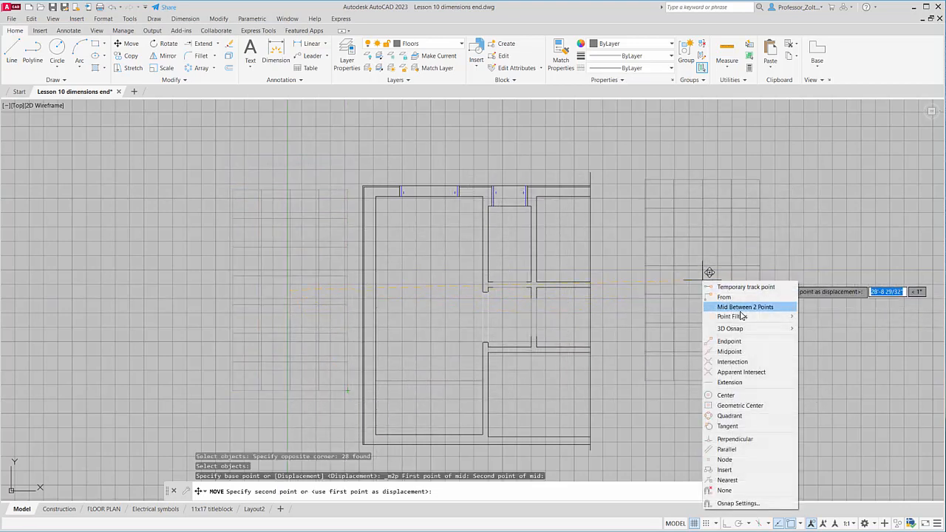
left_click(739, 307)
scroll(369, 190, "up", 3)
left_click(380, 192)
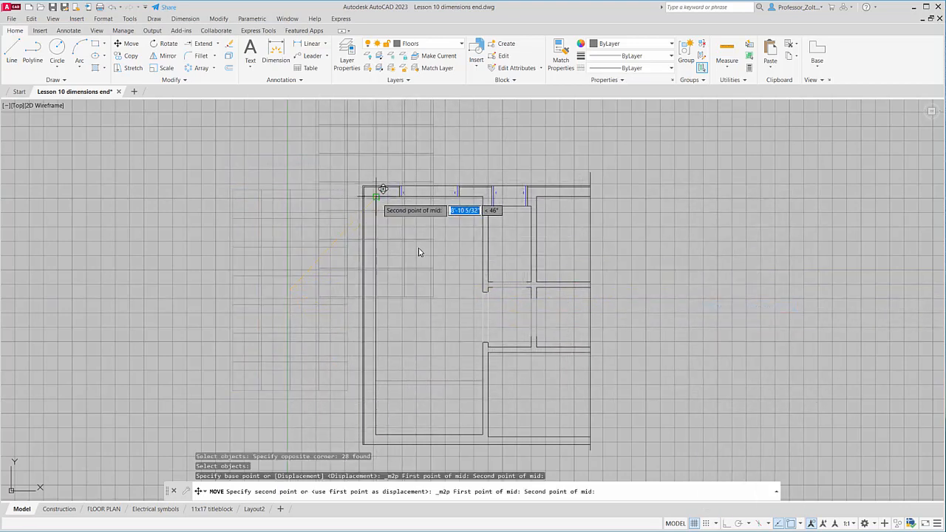
scroll(419, 249, "down", 3)
left_click(489, 375)
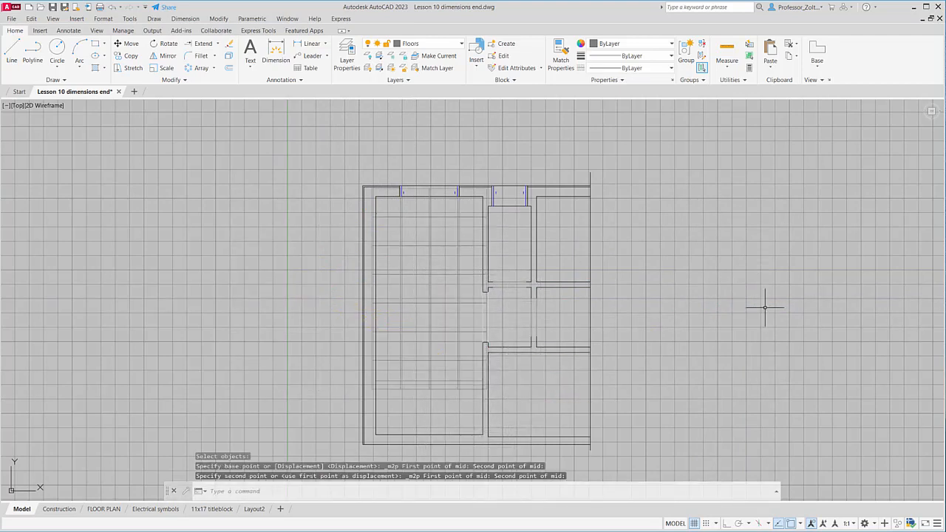
key("Escape")
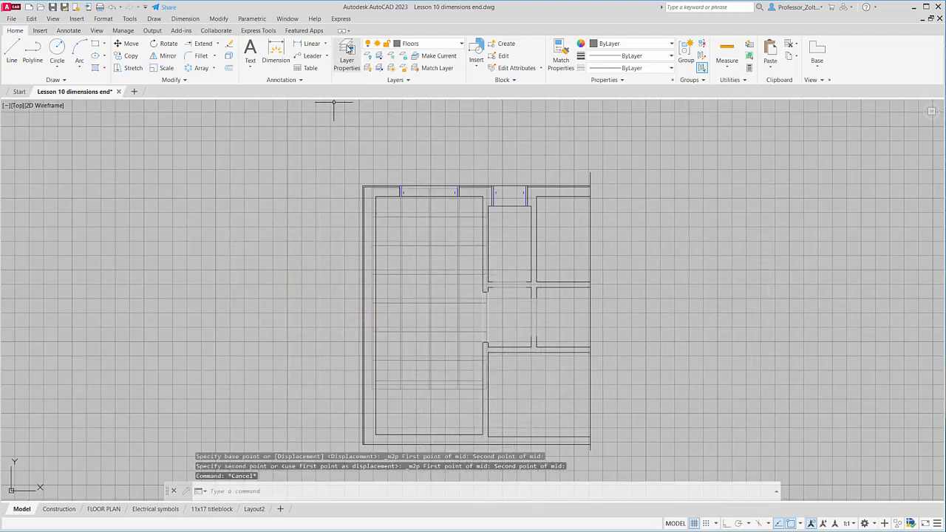
Set the Floors layer's color to black, index color 7.
left_click(452, 46)
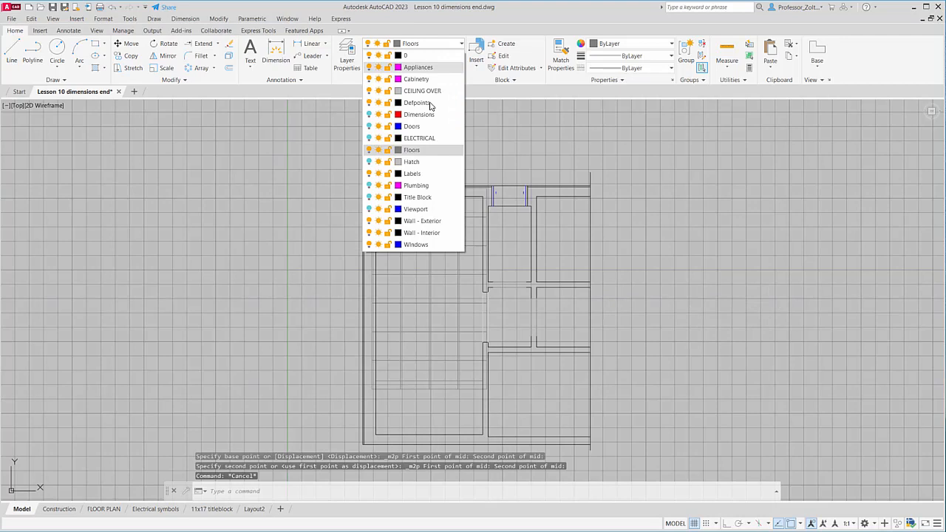
left_click(397, 155)
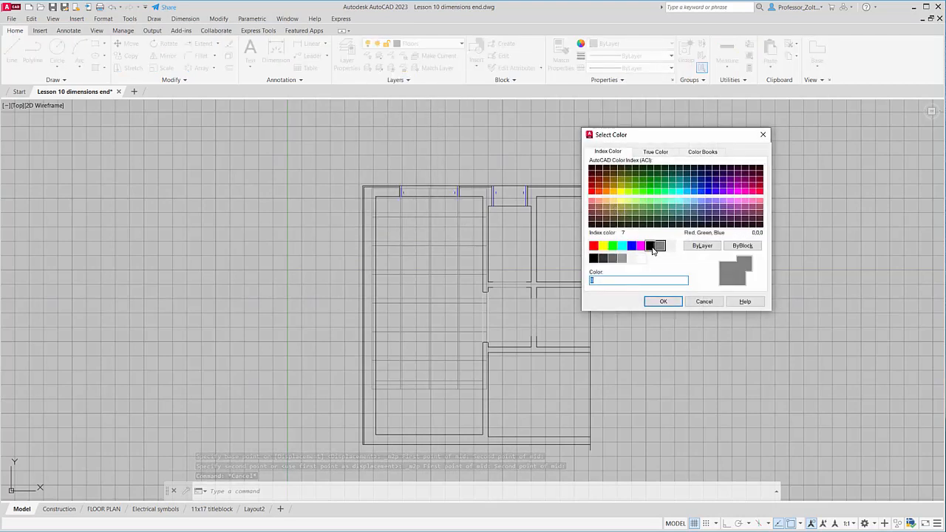
left_click(651, 246)
left_click(665, 301)
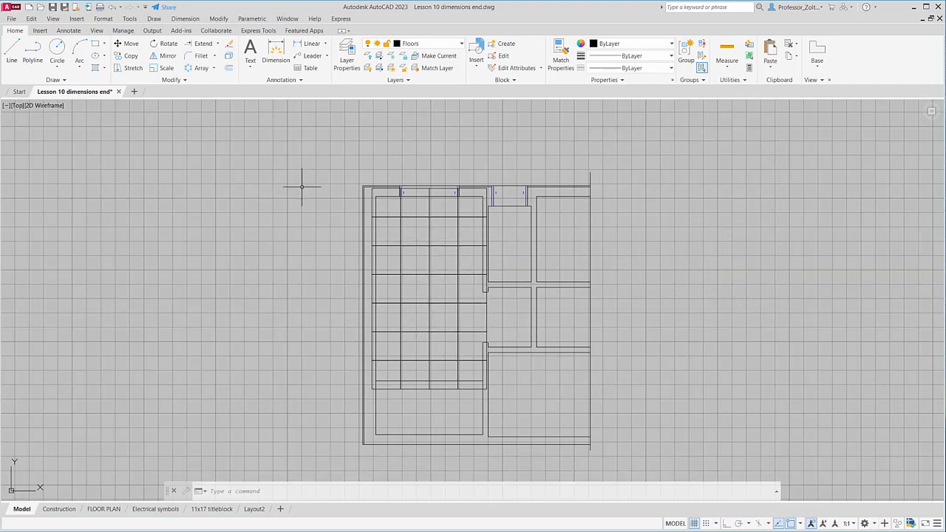
Trim the vertical tile lines at the shower edge and remove the grid's bottom line segments that extend into the shower area.
left_click(216, 46)
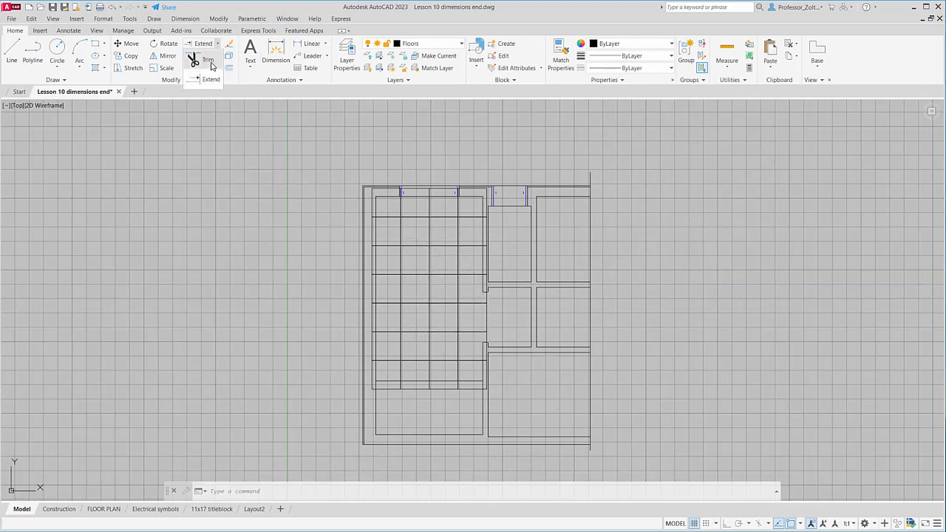
left_click(211, 63)
scroll(469, 393, "up", 4)
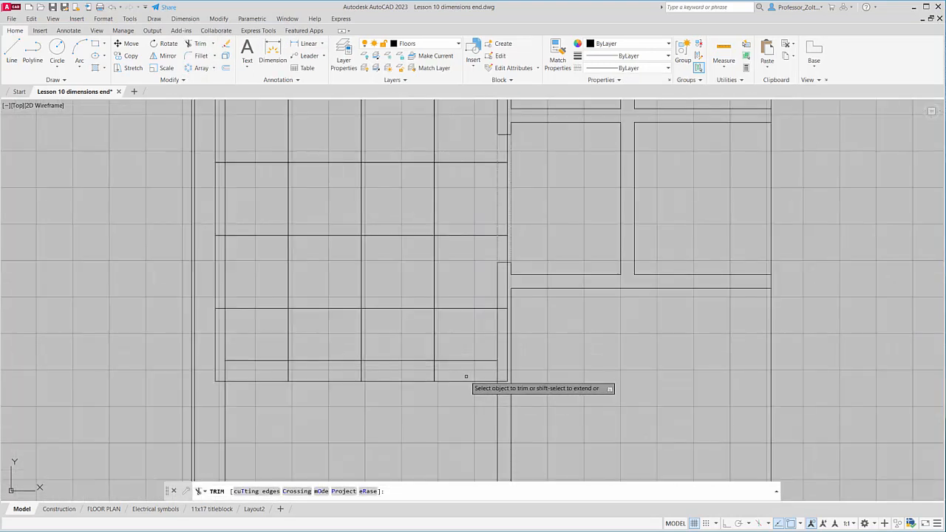
mouse_move(466, 377)
left_mouse_down()
mouse_move(313, 369)
mouse_move(256, 382)
left_mouse_up()
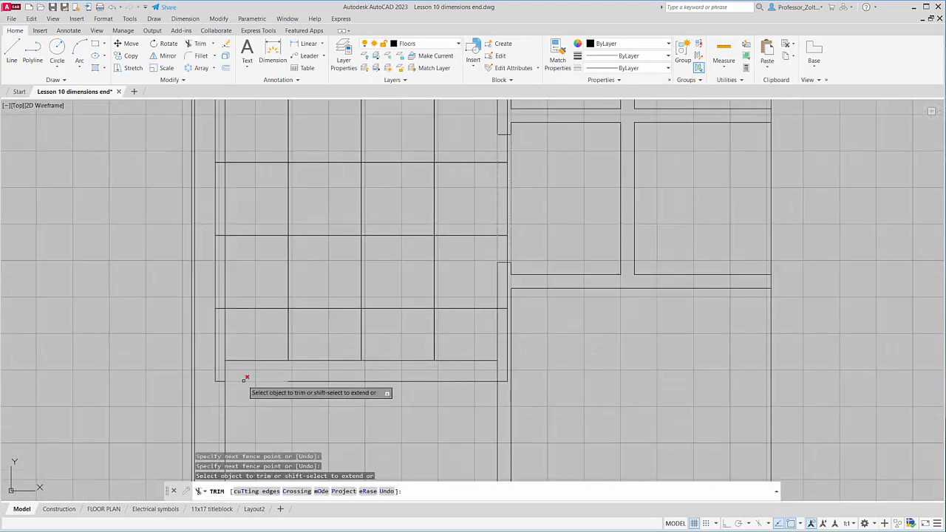
left_click(245, 379)
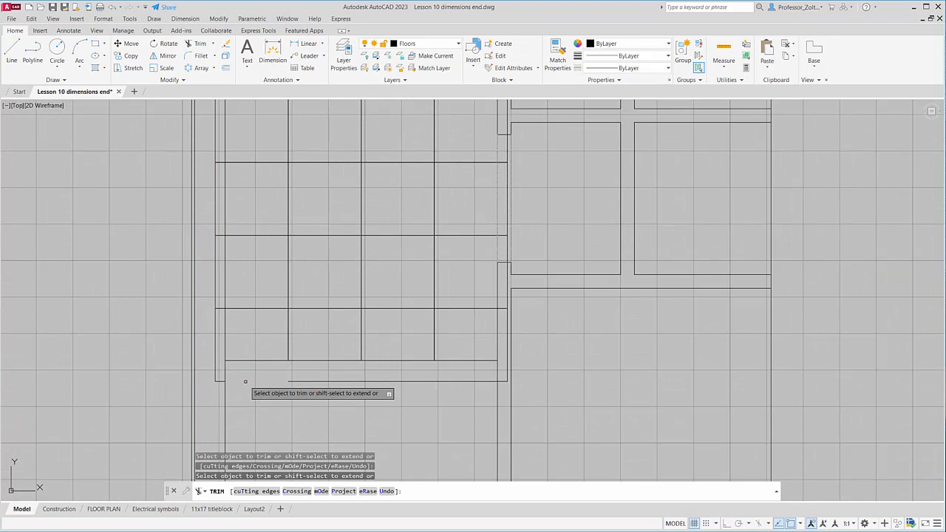
left_click(316, 379)
left_click(388, 380)
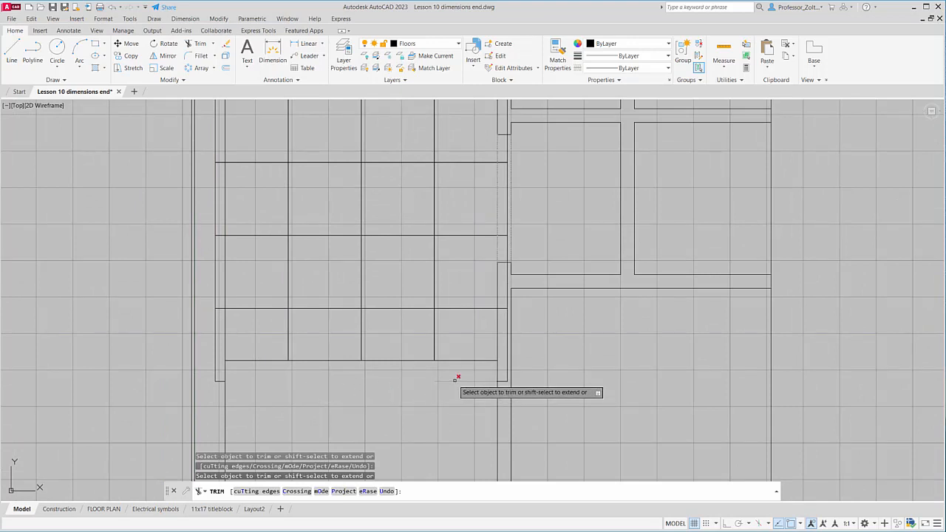
left_click(456, 380)
Trim the tile lines running into the bathroom's right-hand interior wall, both below the doorway and across the doorway opening.
left_click_drag(505, 386, 503, 274)
left_click(506, 275)
left_click(508, 313)
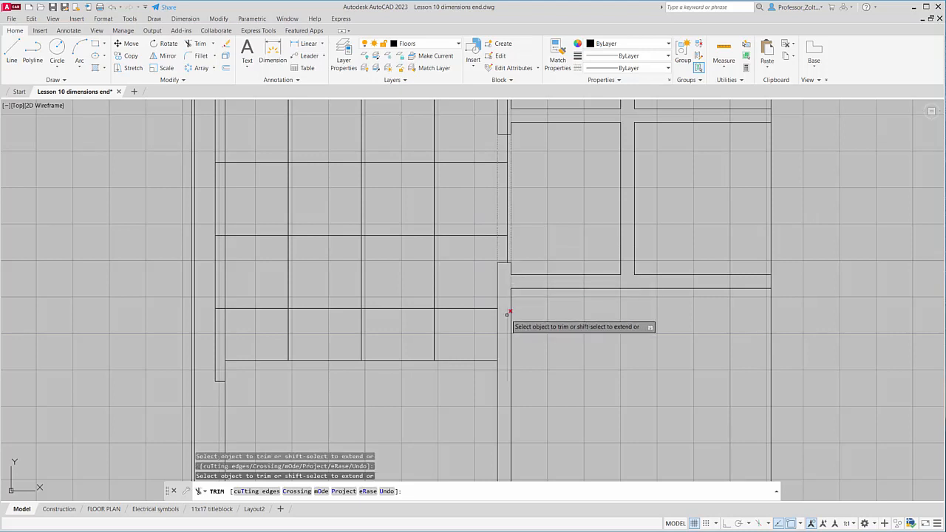
scroll(514, 322, "down", 1)
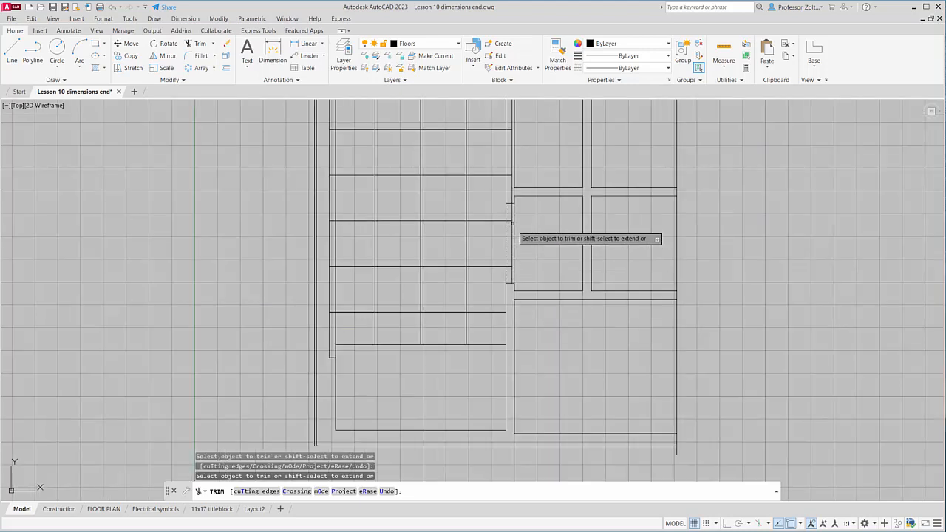
scroll(516, 231, "up", 4)
scroll(495, 392, "down", 2)
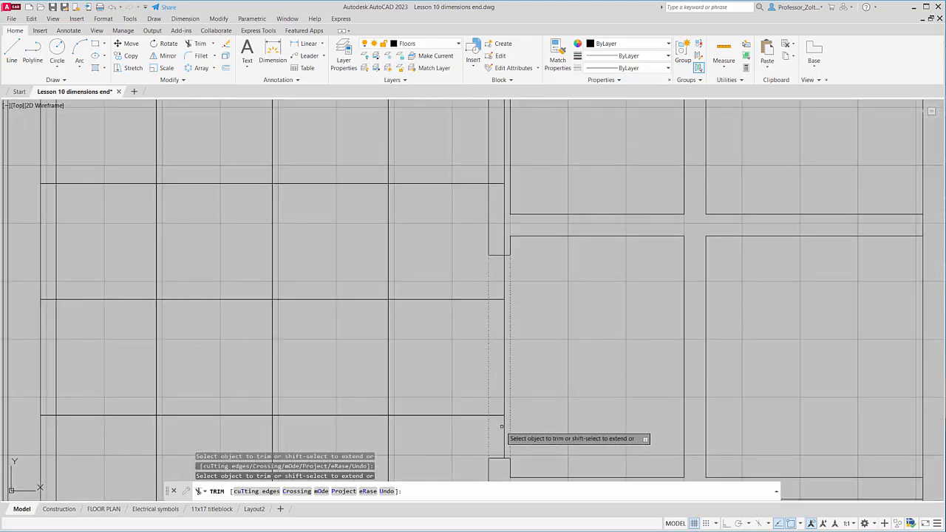
left_click_drag(500, 429, 499, 294)
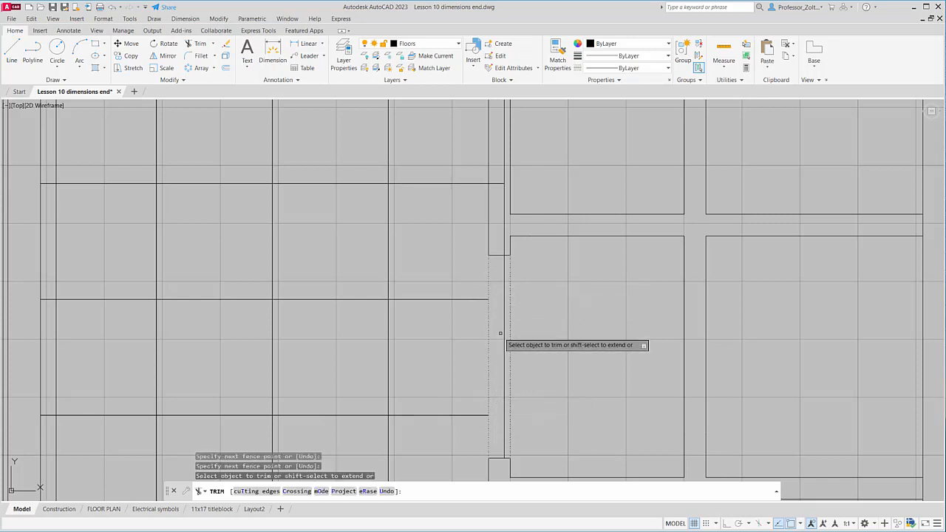
Trim the tile lines that cross into the right-hand interior wall above the doorway, up to the room's upper corner.
scroll(518, 340, "down", 4)
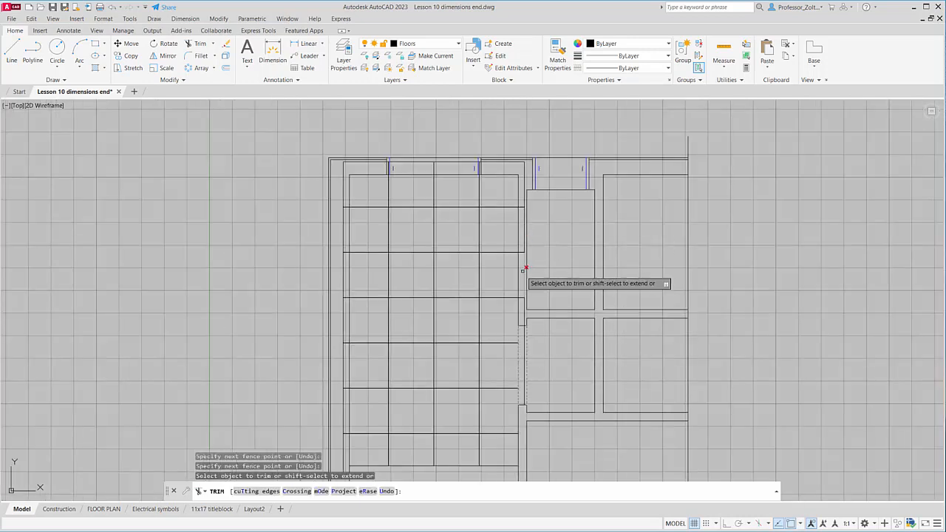
scroll(524, 252, "up", 4)
scroll(522, 399, "down", 2)
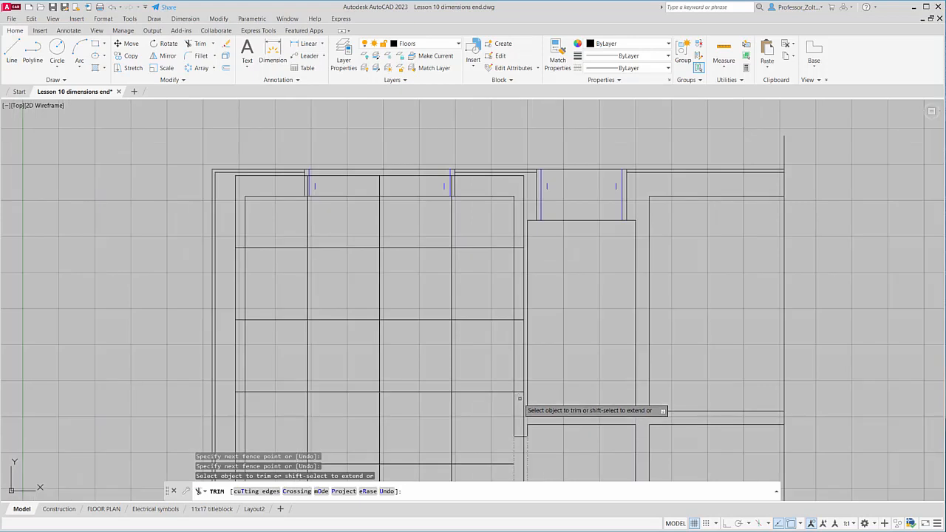
left_click_drag(523, 405, 516, 192)
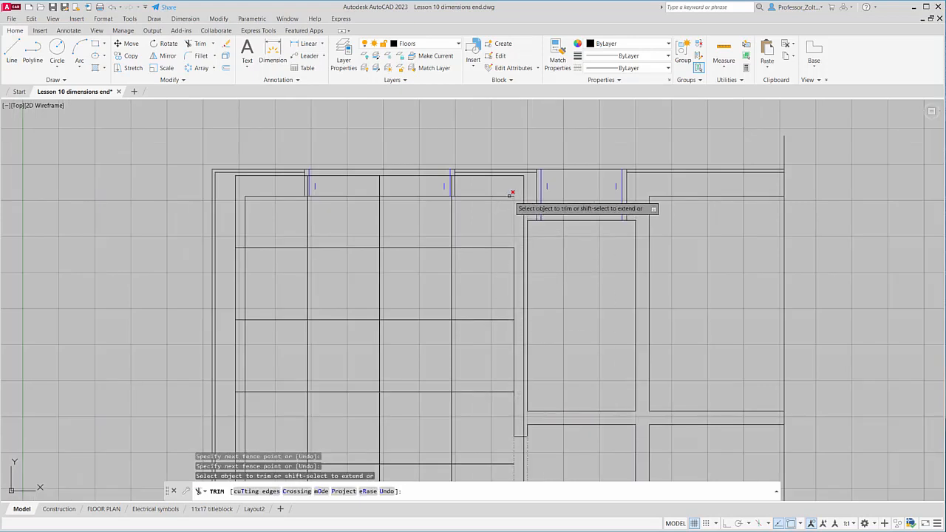
Trim the three vertical tile lines that extend past the bathroom's upper edge into the window wall.
scroll(440, 184, "up", 4)
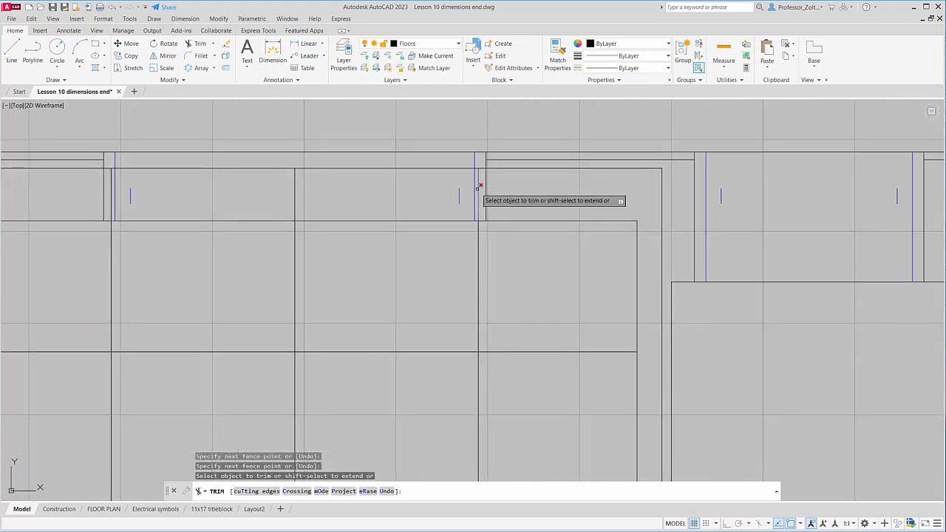
left_click(479, 189)
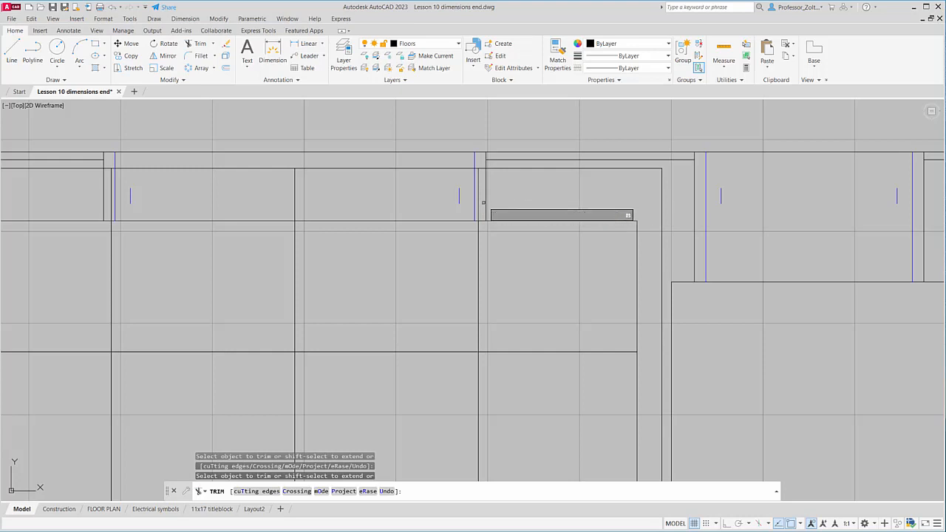
left_click_drag(372, 212, 259, 192)
scroll(253, 195, "down", 4)
scroll(162, 206, "up", 4)
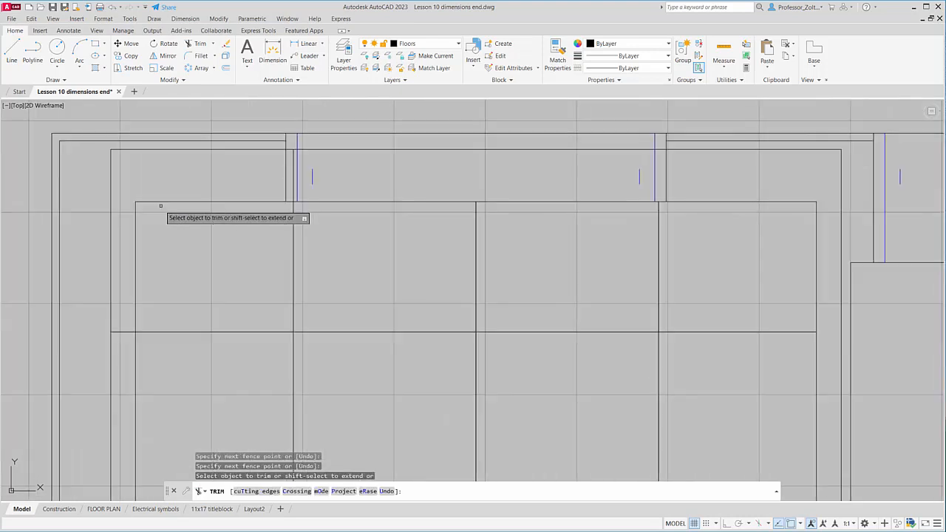
left_click(295, 173)
Trim the horizontal tile lines that extend into the left exterior wall of the master bathroom with a fence.
scroll(247, 174, "down", 5)
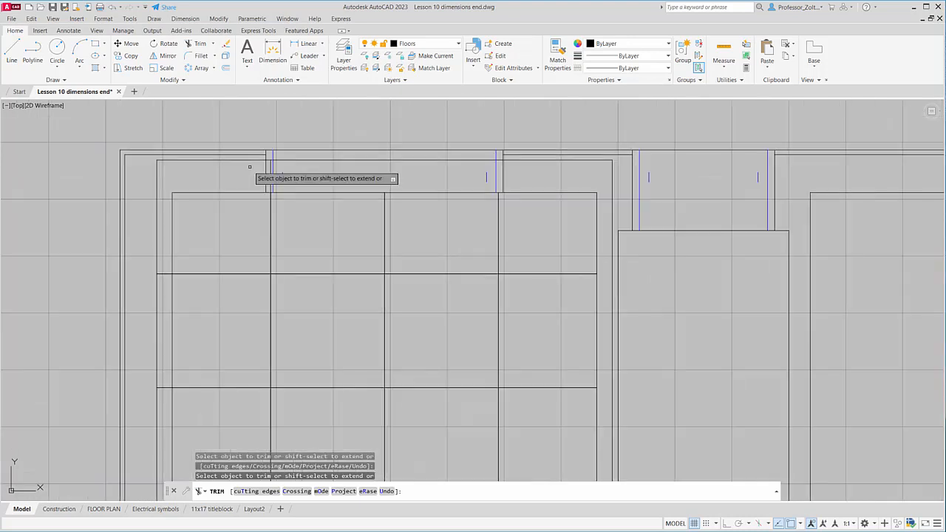
scroll(252, 169, "down", 2)
scroll(235, 273, "up", 2)
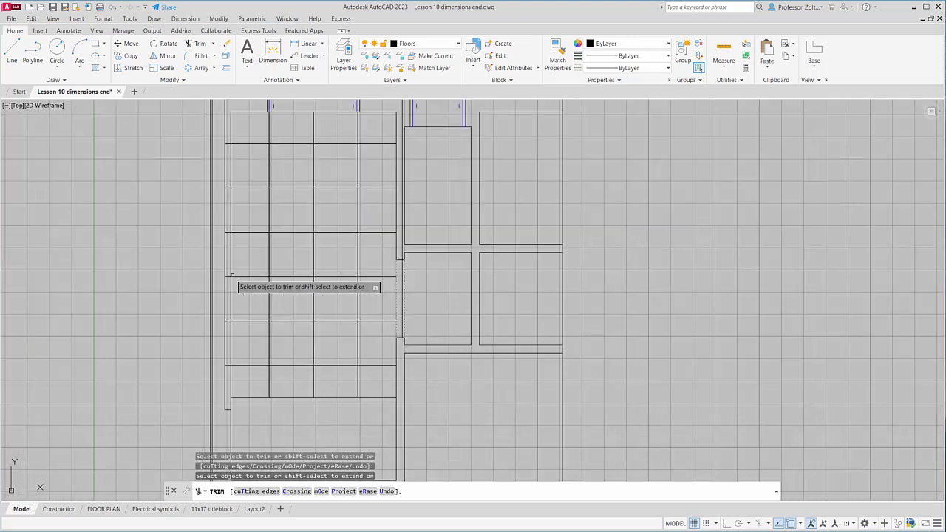
left_click(230, 414)
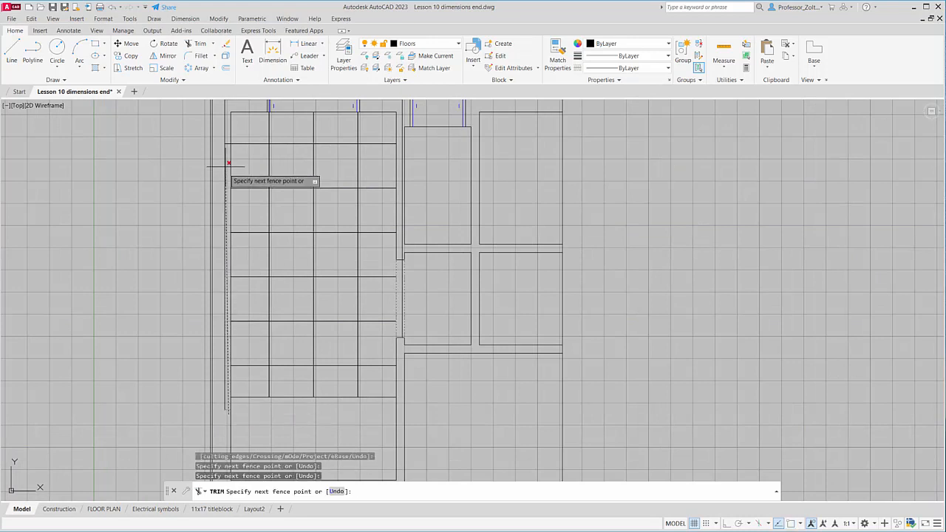
key("Return")
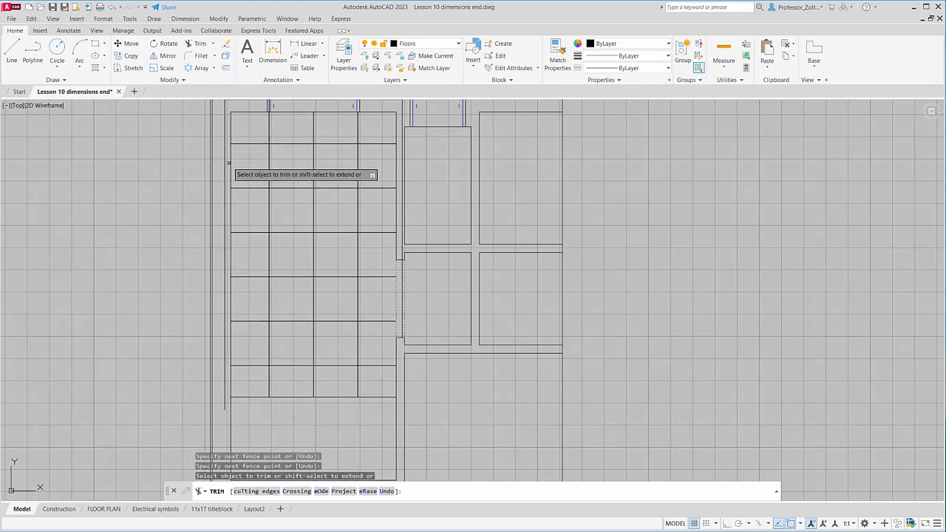
scroll(244, 259, "down", 2)
scroll(244, 267, "up", 1)
key("Escape")
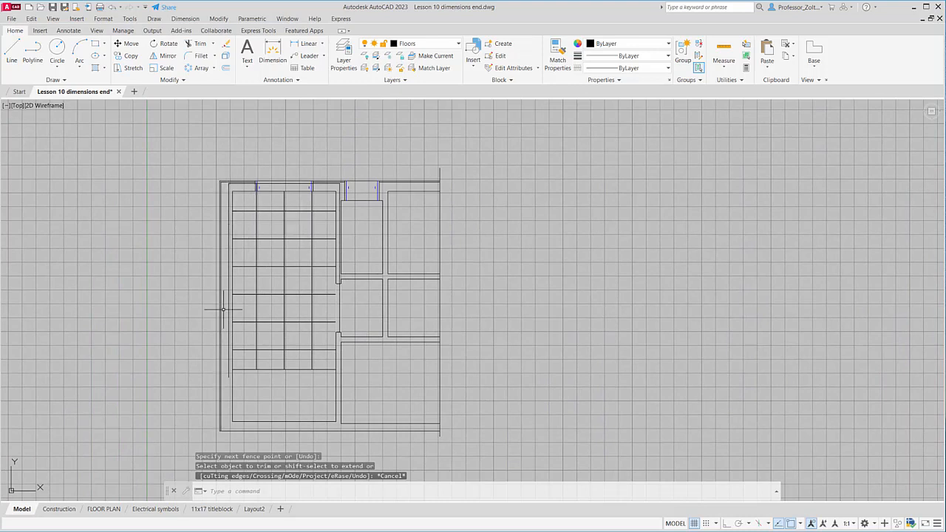
Erase the leftover vertical tile segments inside the left exterior wall, from below the shower edge up to the first tile row.
left_click(229, 383)
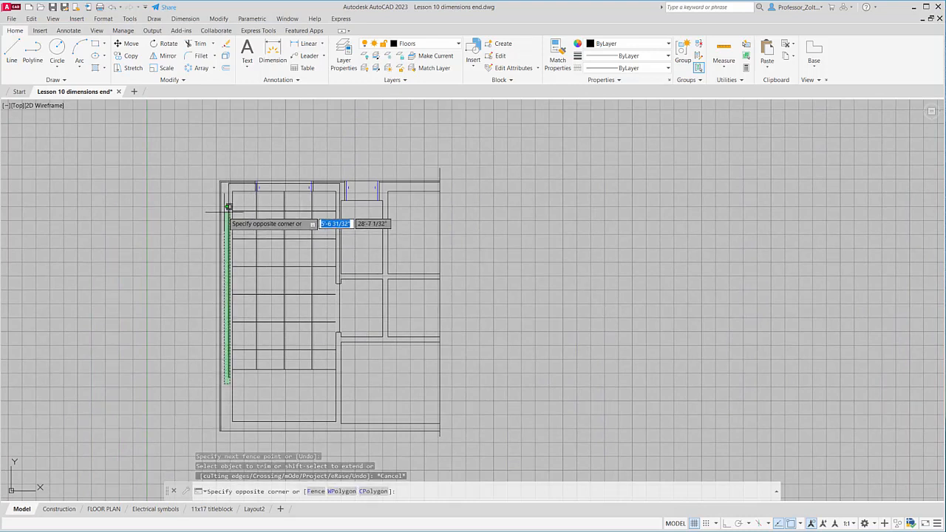
left_click(225, 213)
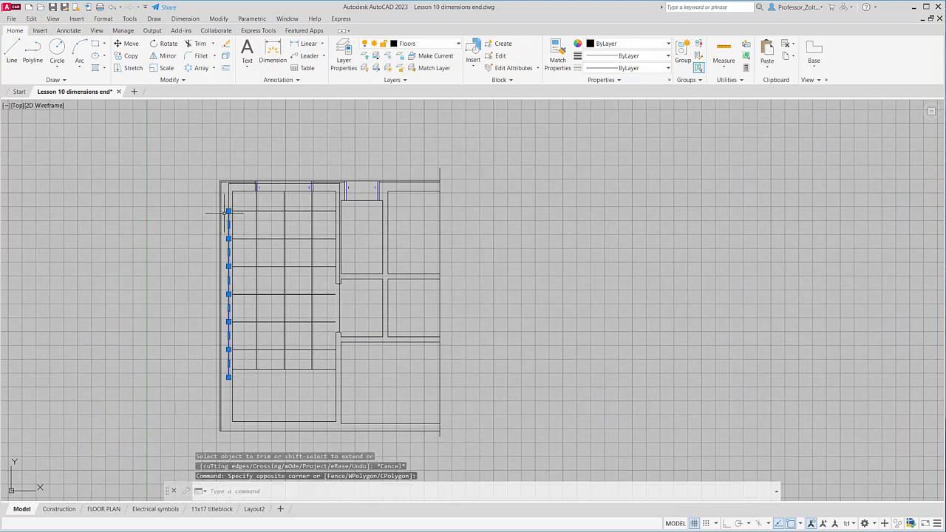
key("Delete")
Erase the leftover vertical tile segments inside the bathroom's right-hand interior wall and doorway.
scroll(340, 277, "up", 3)
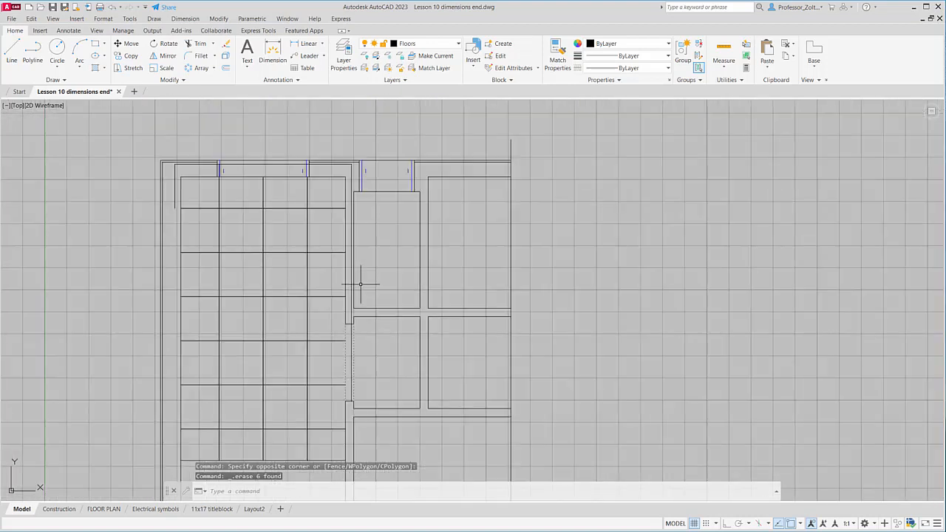
left_click(353, 282)
key("Delete")
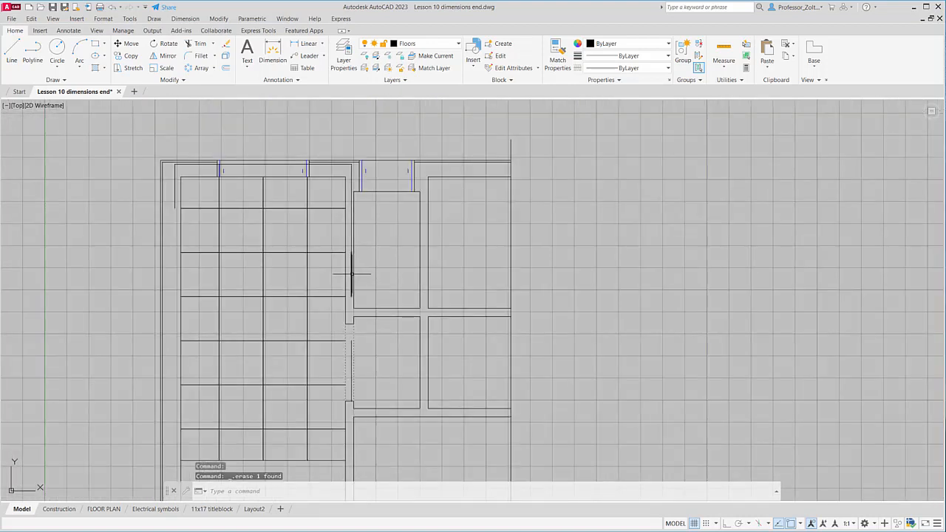
left_click(351, 241)
key("Delete")
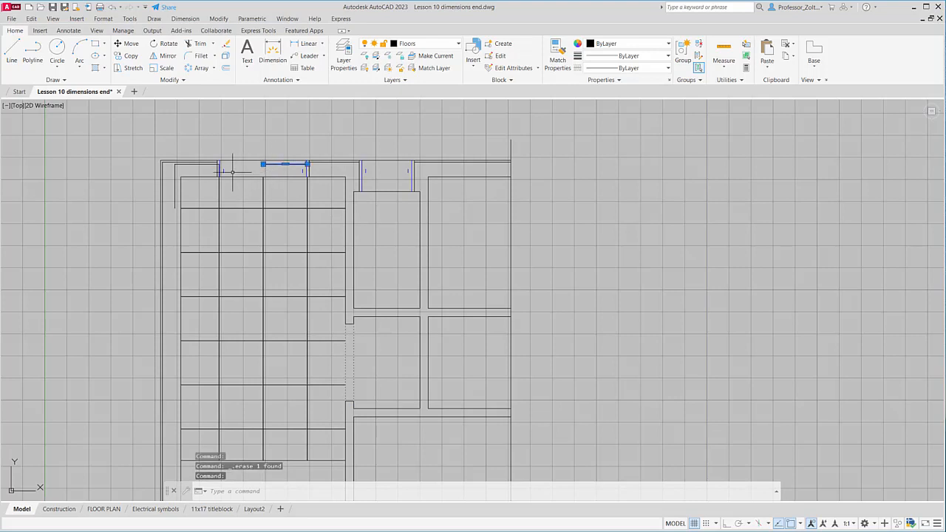
Remove the remaining tile segments inside the window wall and around the bathroom's upper-left corner, trimming and erasing the leftover pieces.
scroll(296, 176, "up", 2)
middle_click_drag(296, 175, 384, 264)
scroll(258, 249, "up", 2)
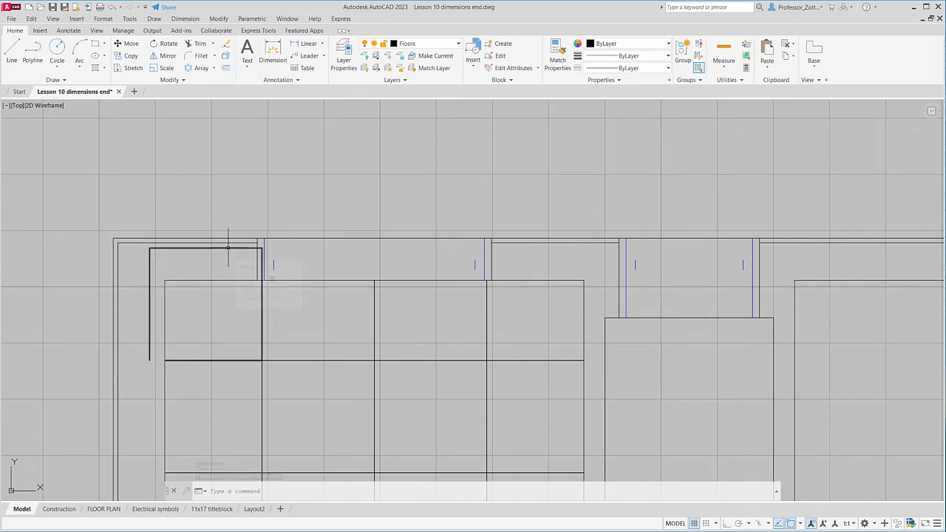
left_click(200, 44)
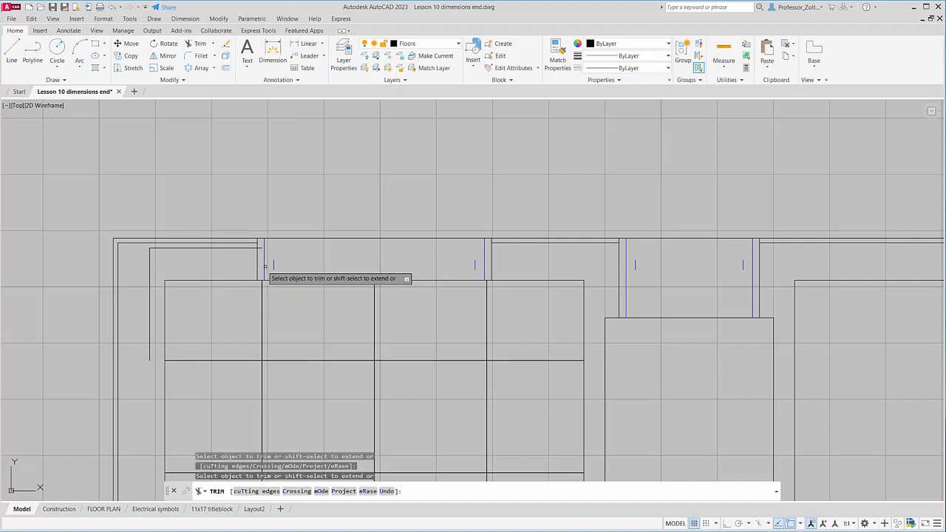
left_click(199, 244)
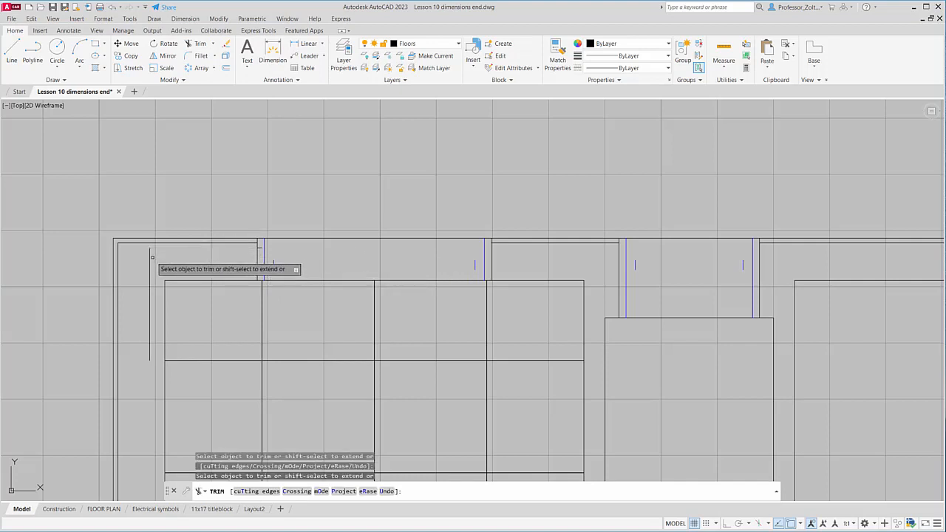
key("Escape")
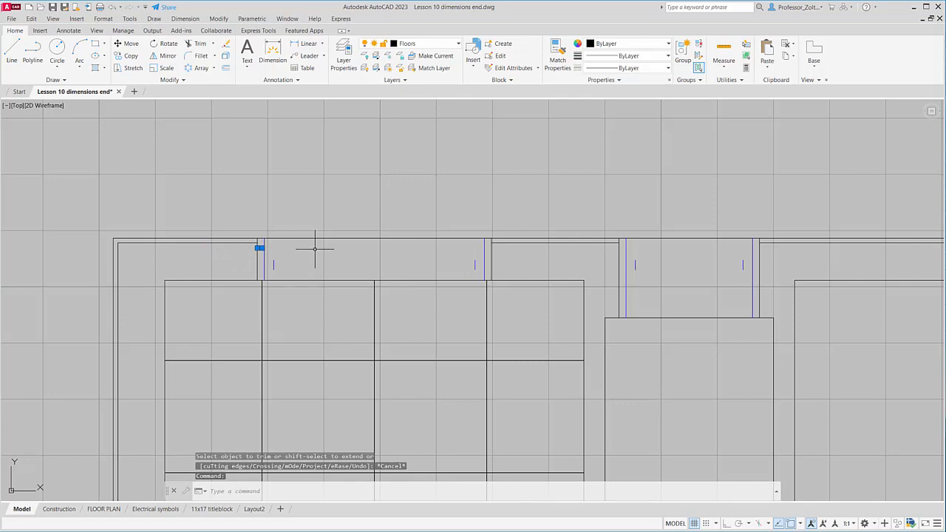
key("Delete")
Turn off the CEILING OVER layer to hide the dashed lines across the master bathroom doorway.
scroll(315, 249, "down", 5)
scroll(351, 316, "up", 2)
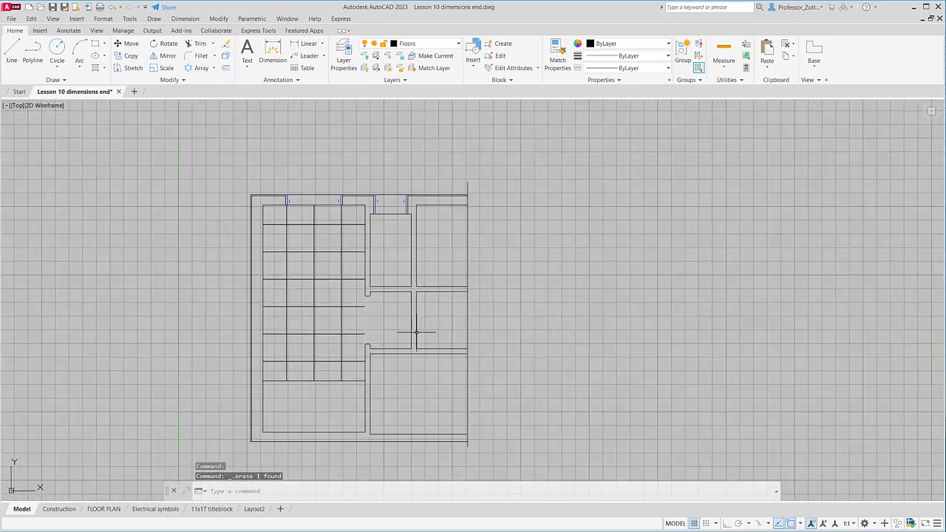
scroll(380, 302, "up", 2)
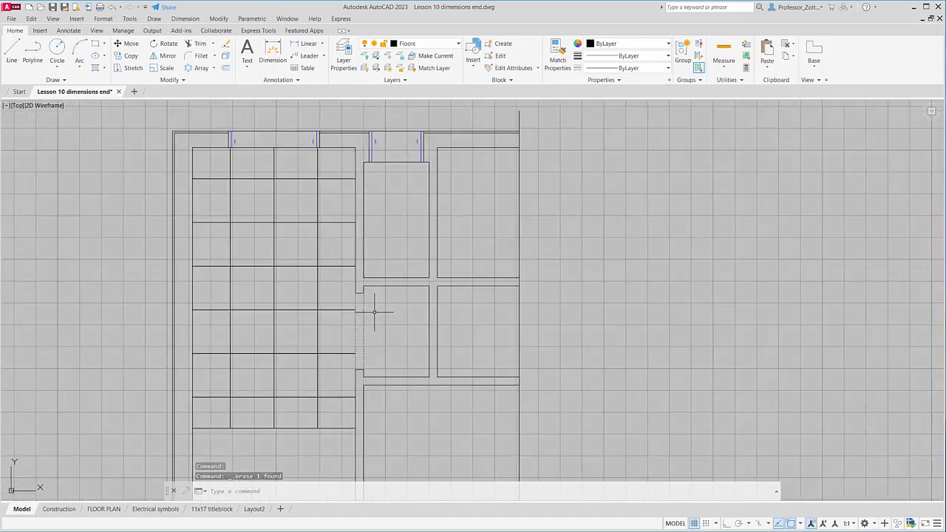
scroll(363, 319, "up", 2)
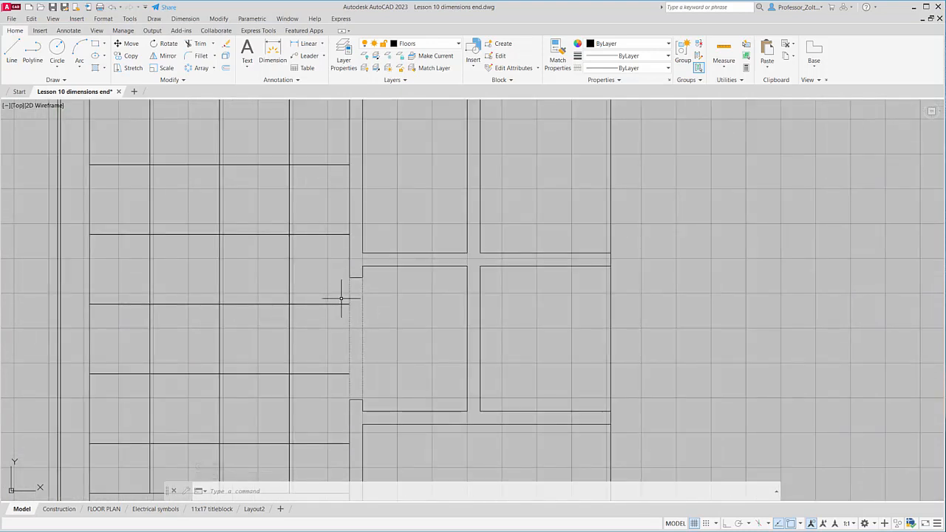
scroll(438, 320, "down", 2)
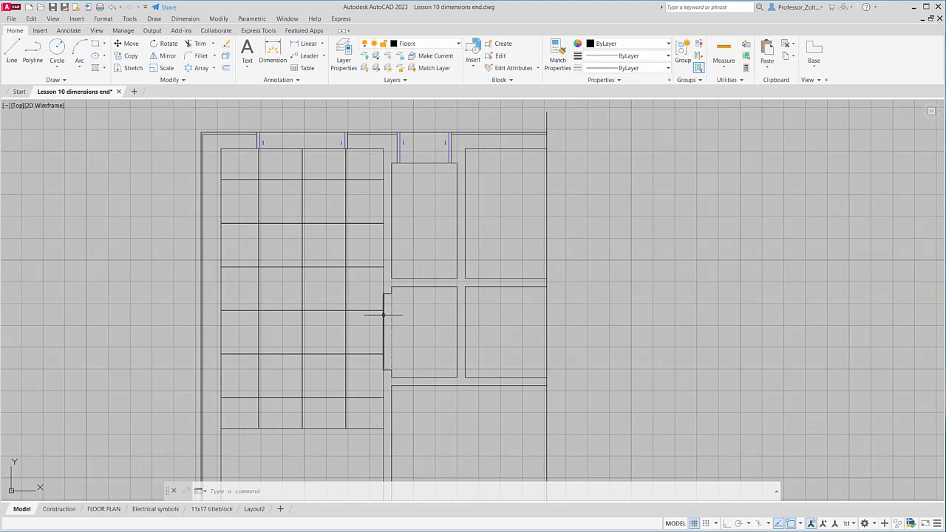
left_click(457, 44)
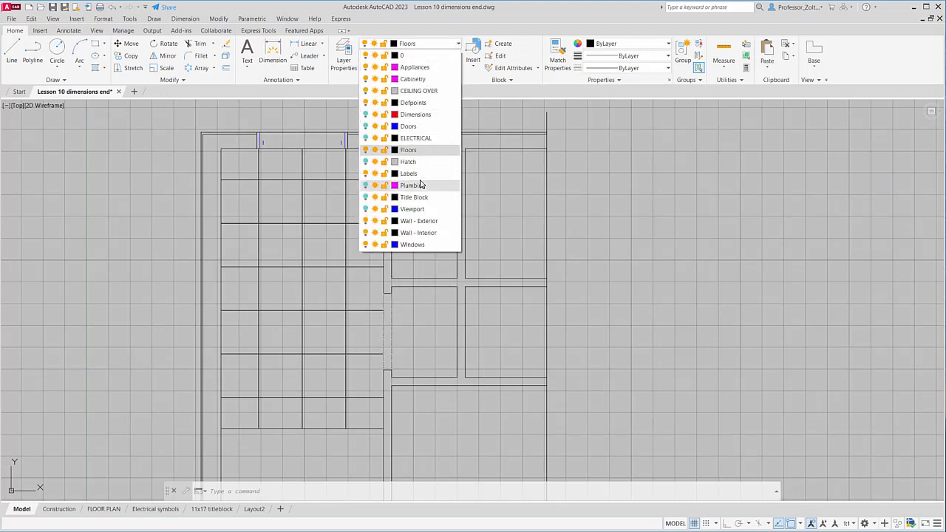
left_click(365, 90)
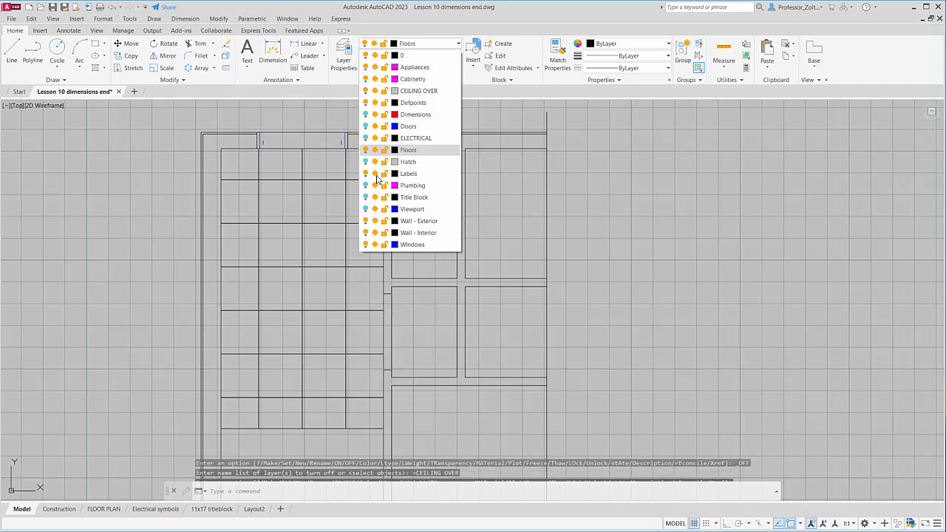
Switch from model space to the FLOOR PLAN layout.
left_click(431, 338)
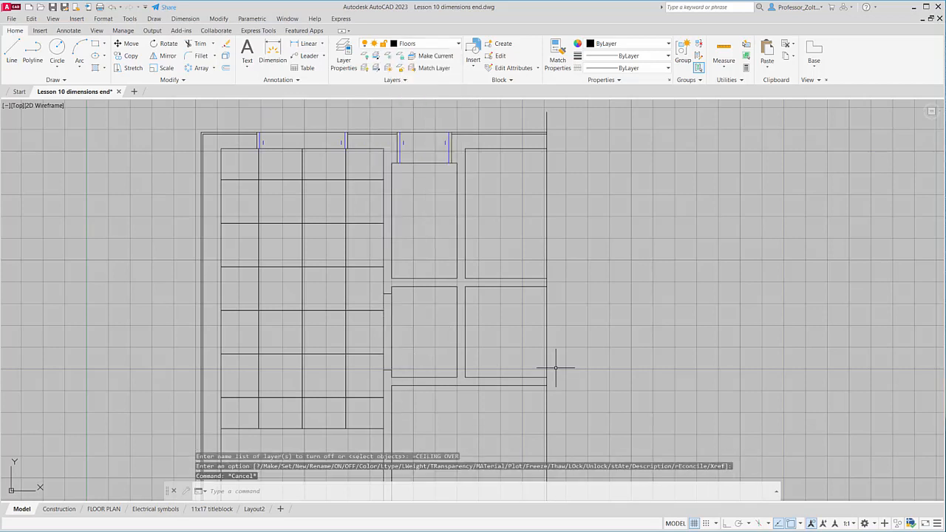
scroll(483, 353, "down", 2)
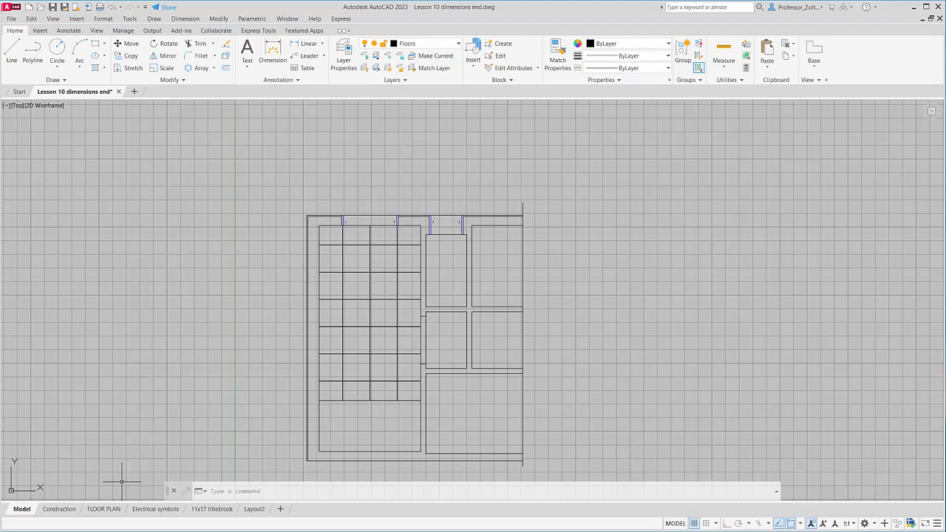
left_click(104, 508)
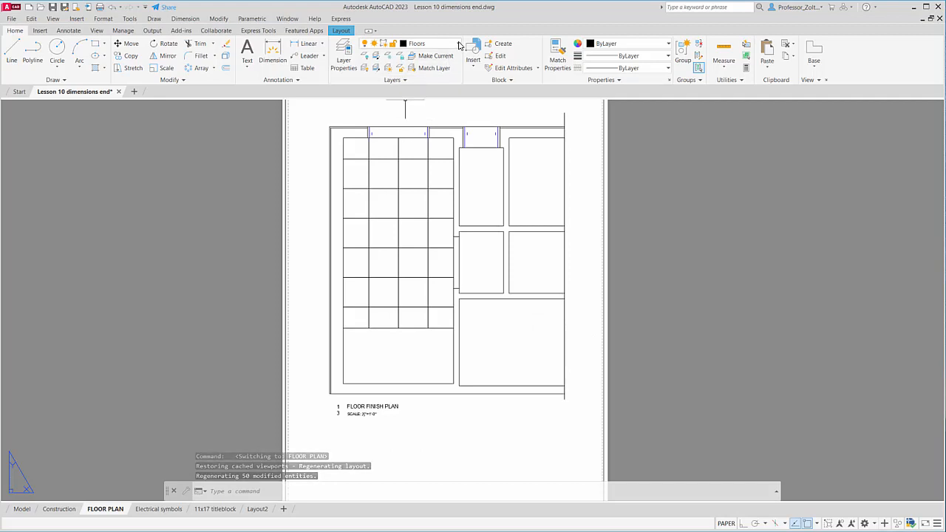
Turn on the CEILING OVER, Dimensions, Doors, ELECTRICAL, Hatch, Plumbing, Title Block and Viewport layers.
left_click(353, 51)
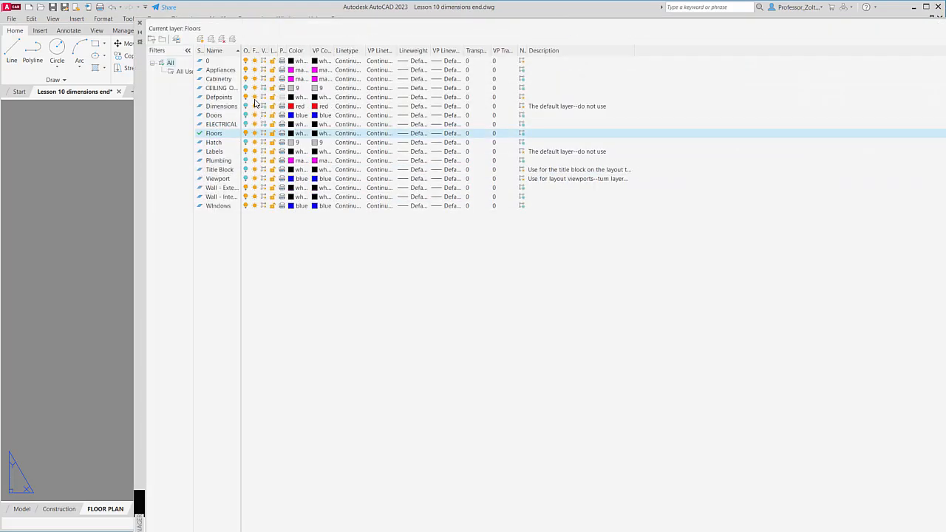
left_click(246, 89)
left_click(245, 107)
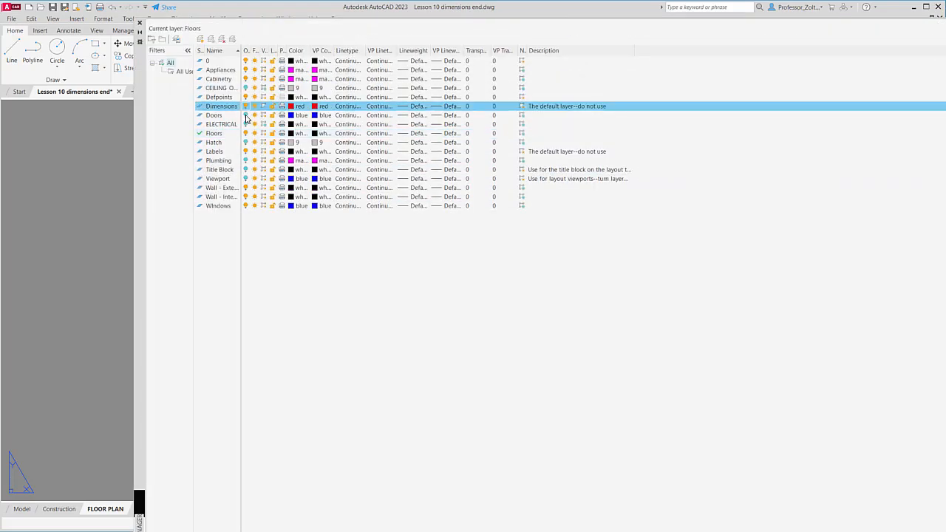
left_click(245, 115)
left_click(245, 124)
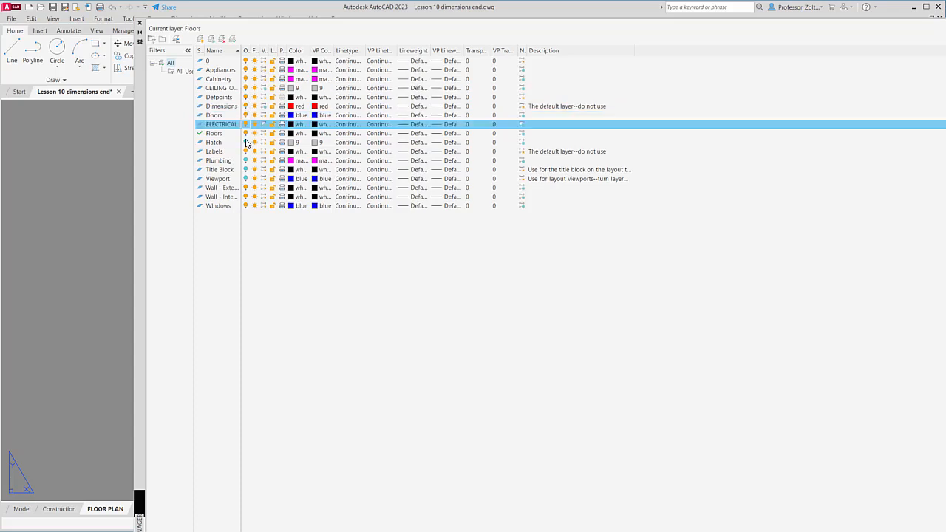
left_click(245, 142)
left_click(245, 160)
left_click(246, 170)
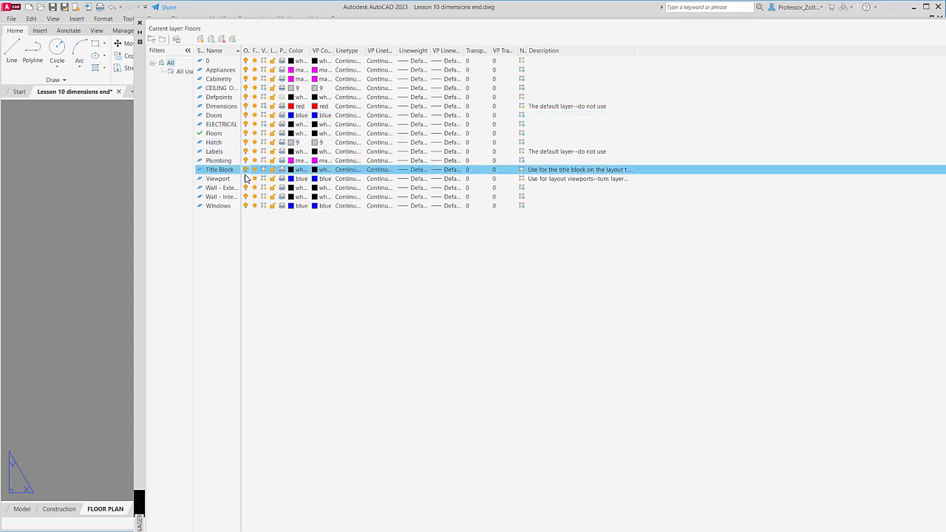
left_click(246, 178)
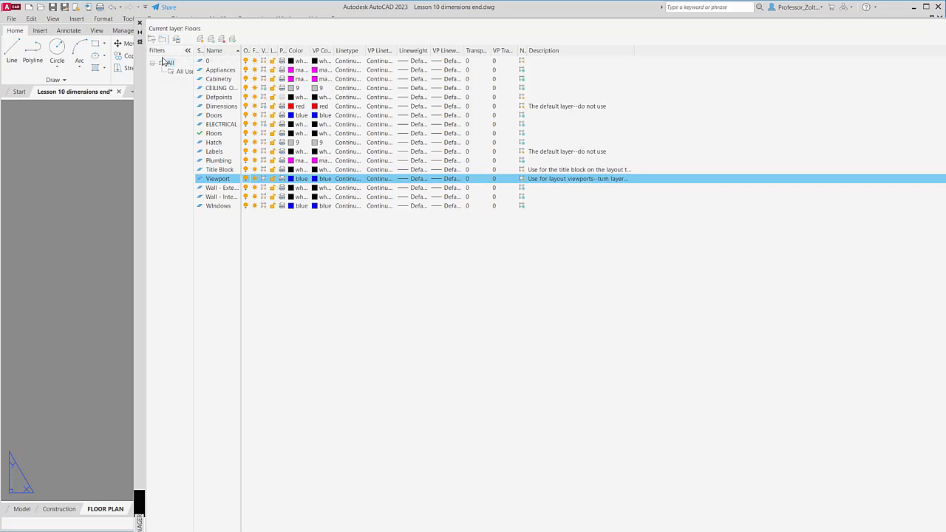
left_click(140, 23)
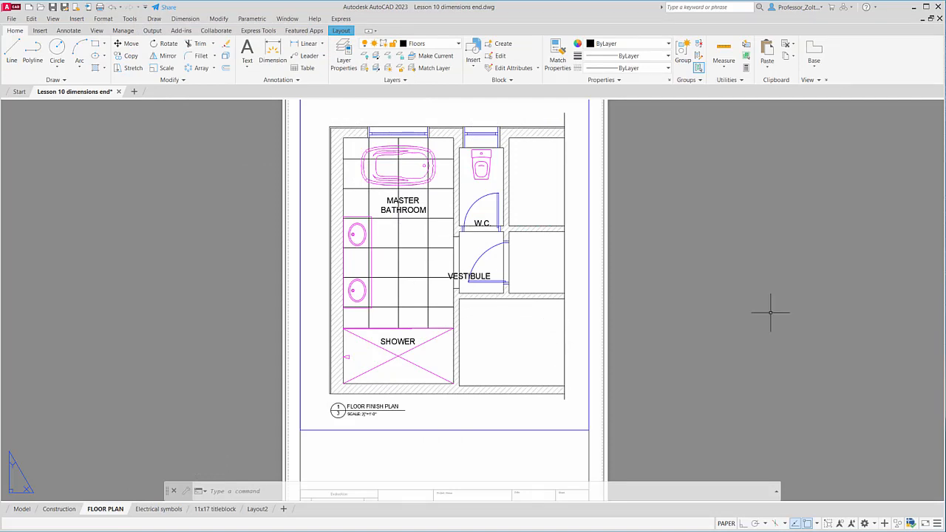
Try to freeze the Plumbing layer from paper space on the FLOOR PLAN layout.
left_click(459, 45)
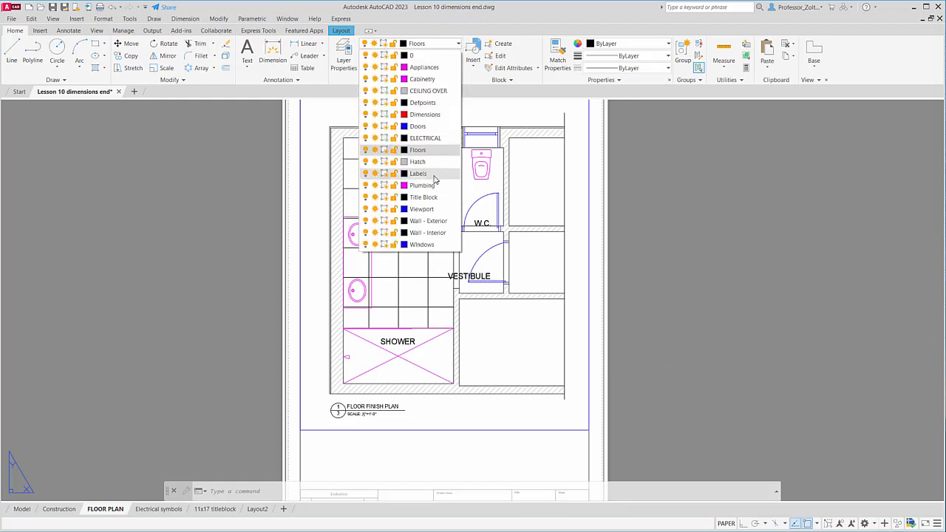
left_click(385, 186)
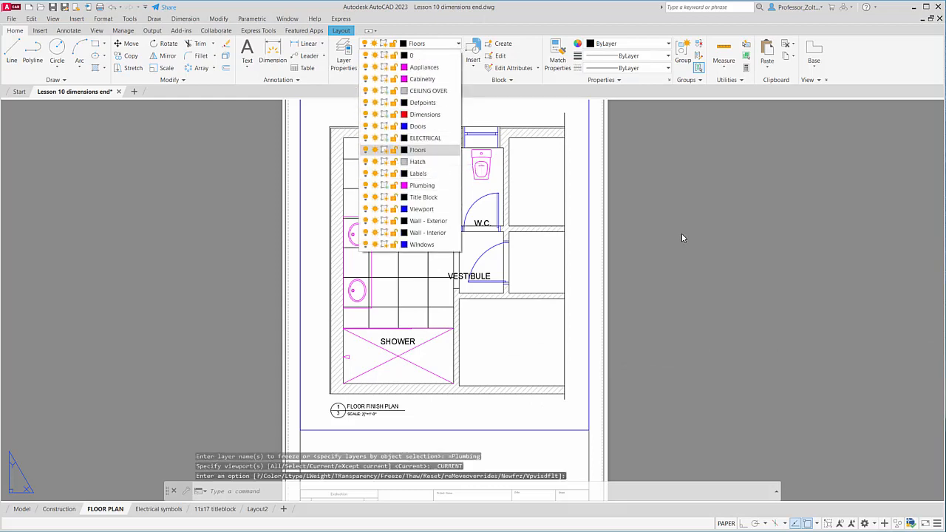
left_click(682, 233)
Activate the floor finish plan viewport and freeze the Plumbing layer in that viewport only.
double_click(414, 172)
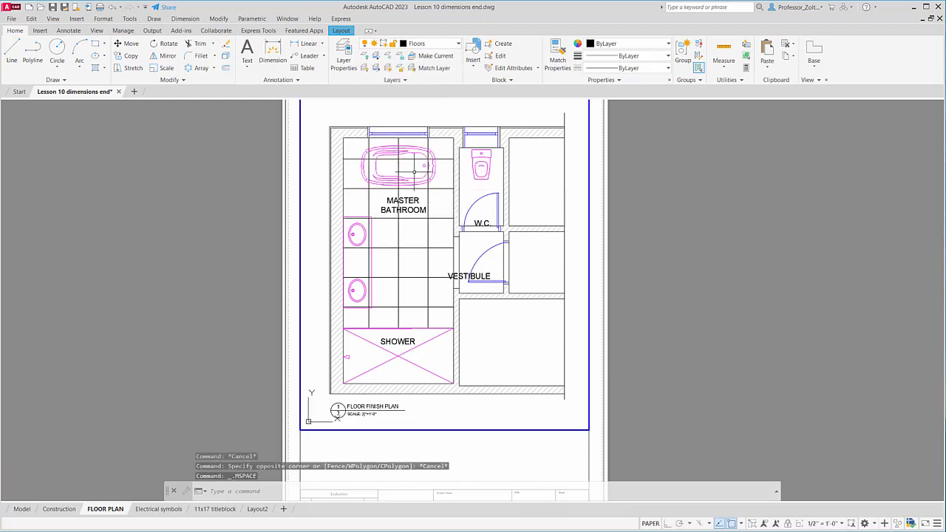
left_click(459, 46)
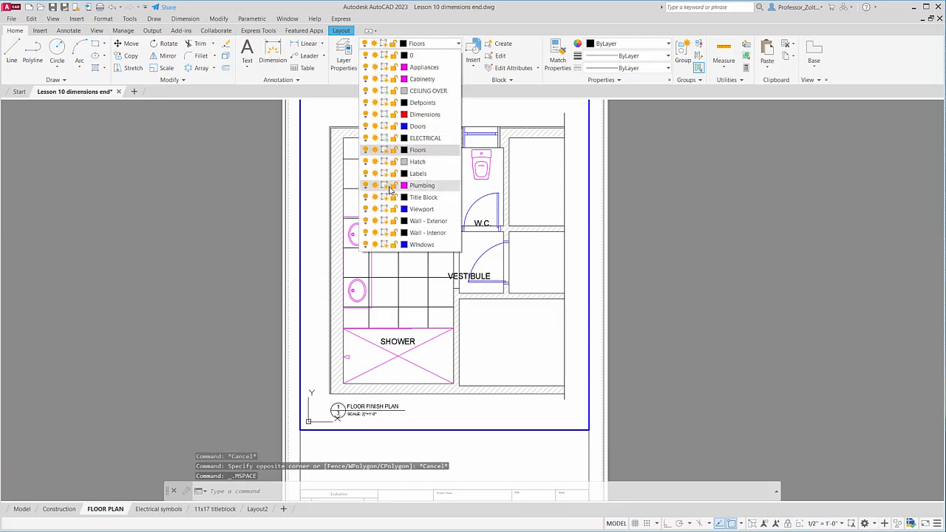
left_click(386, 186)
left_click(679, 185)
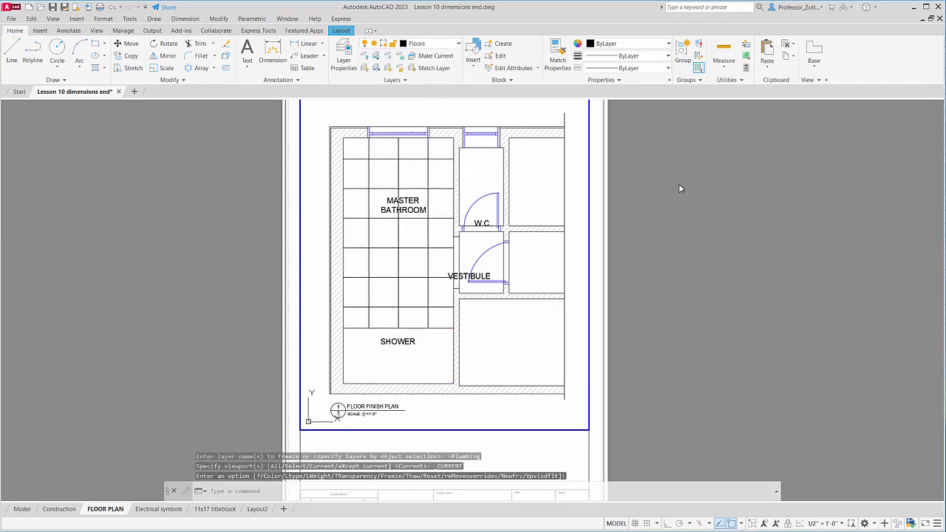
key("Escape")
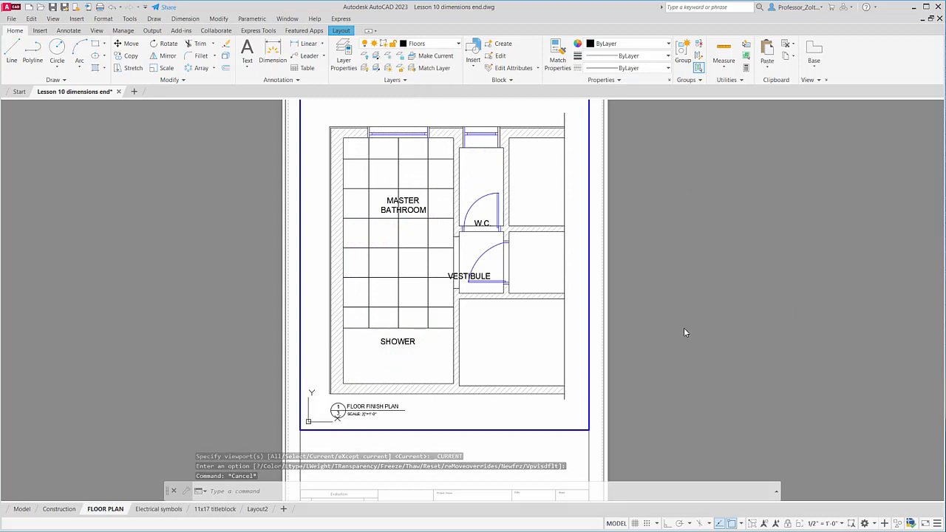
Return to paper space and turn off the Viewport layer to hide the viewport border.
scroll(473, 271, "up", 1)
scroll(478, 218, "down", 1)
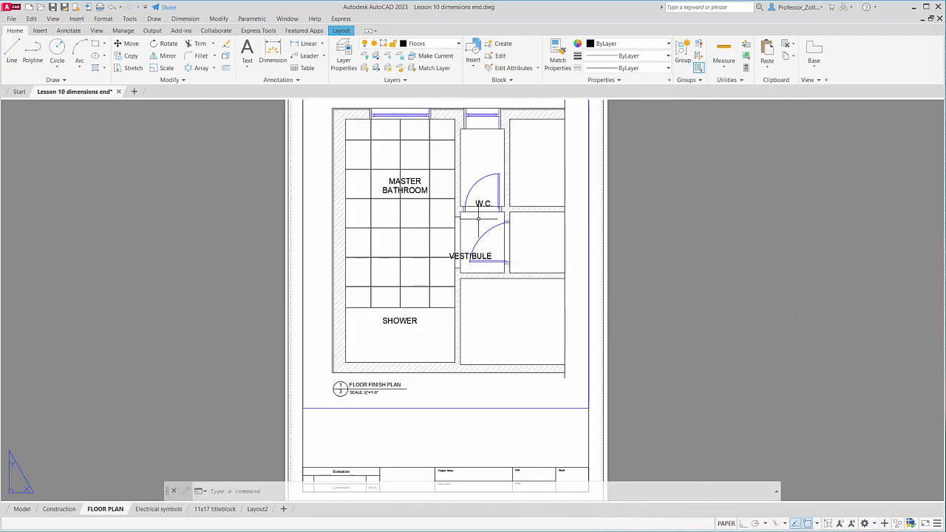
scroll(478, 219, "down", 5)
scroll(478, 218, "up", 3)
middle_click_drag(477, 232, 449, 280)
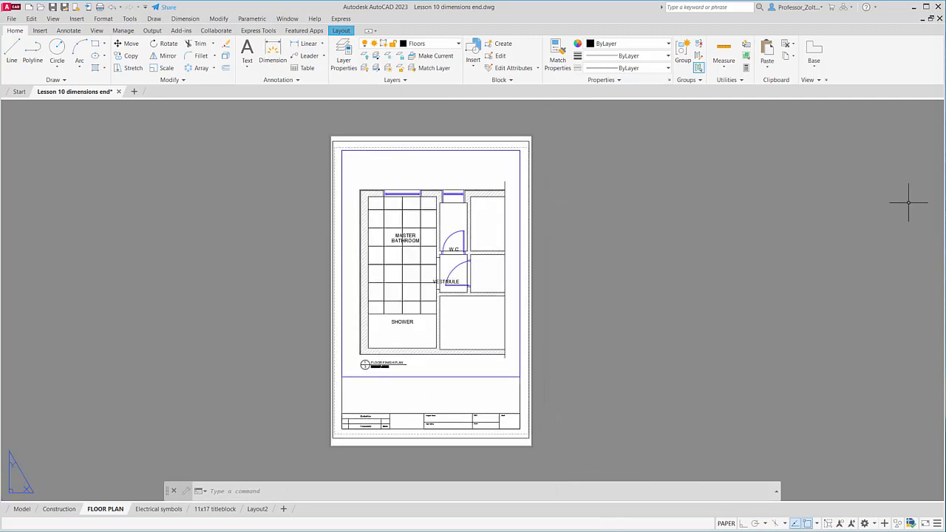
left_click(459, 46)
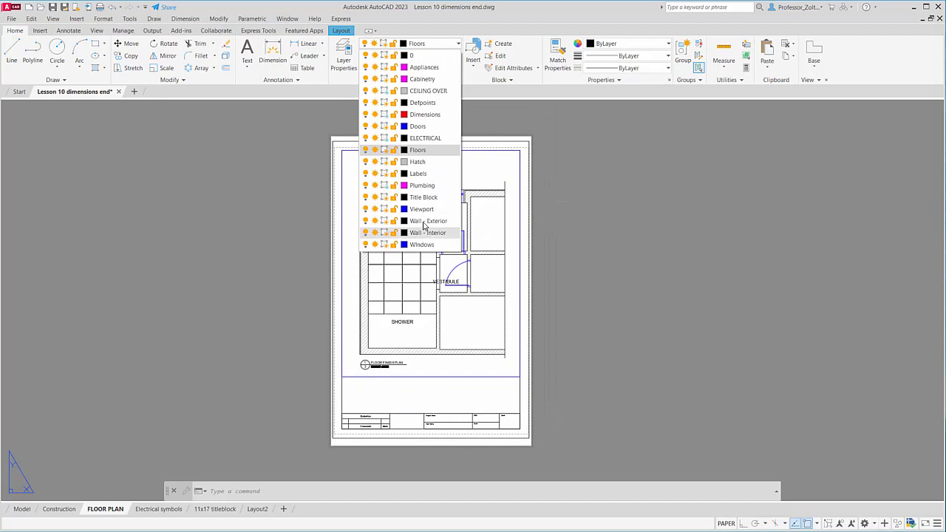
left_click(366, 209)
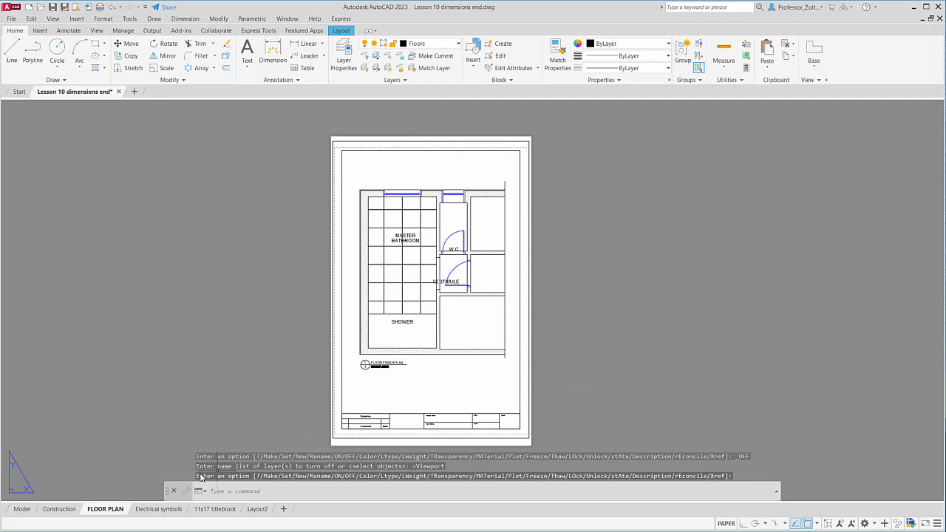
On the Construction layout, activate the plan viewport and freeze the Floors layer in it.
left_click(59, 510)
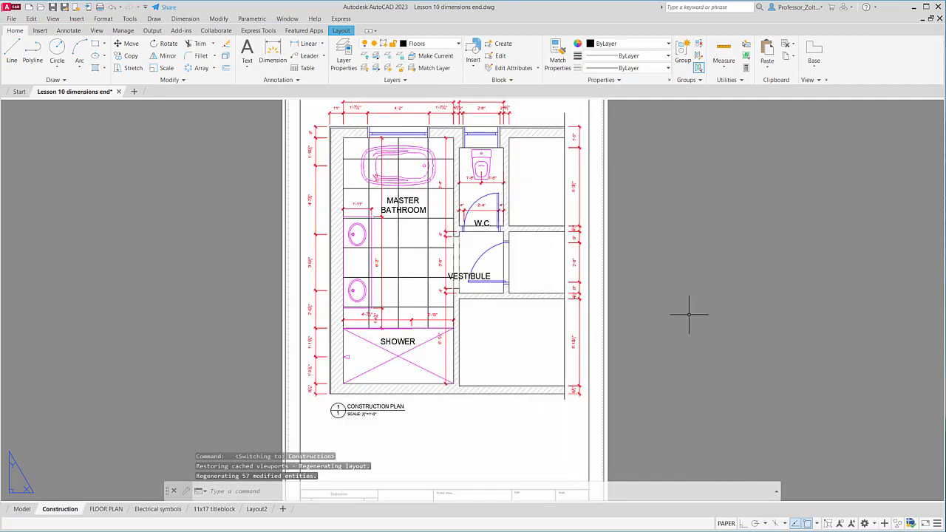
scroll(689, 316, "down", 2)
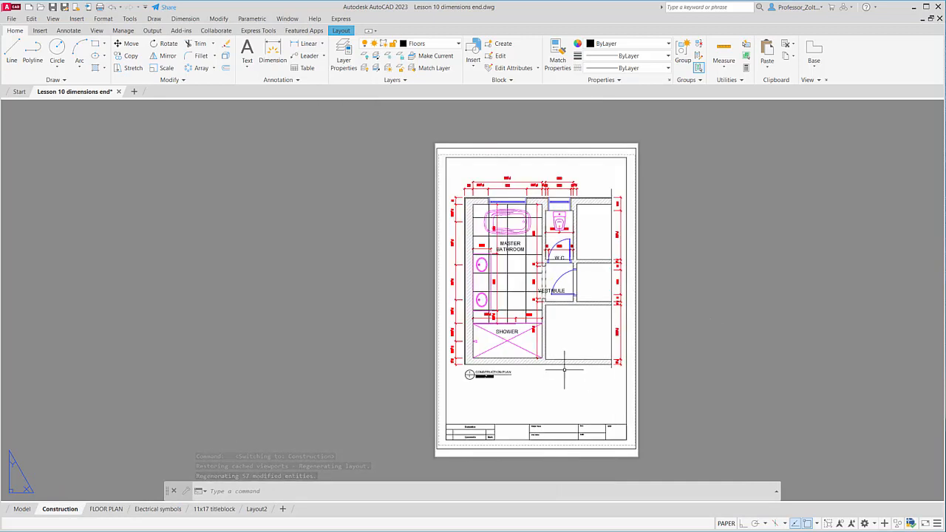
double_click(516, 279)
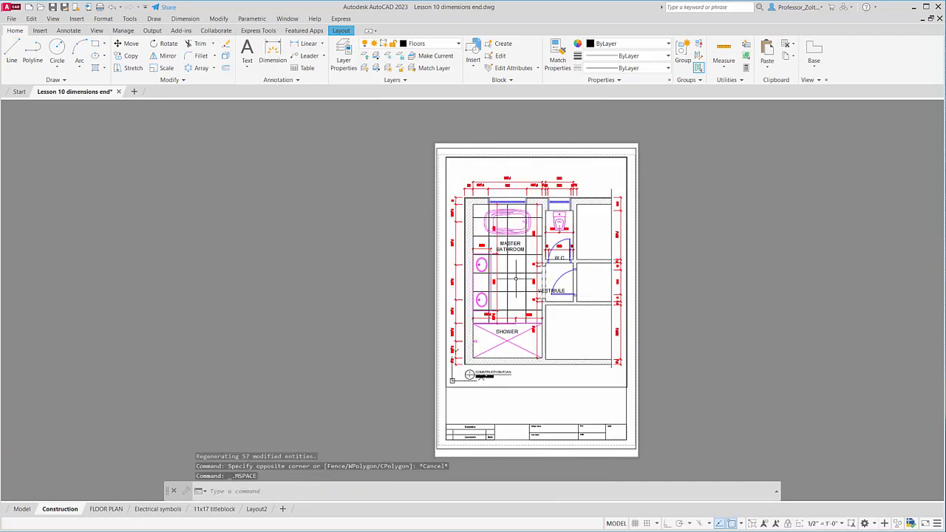
left_click(458, 44)
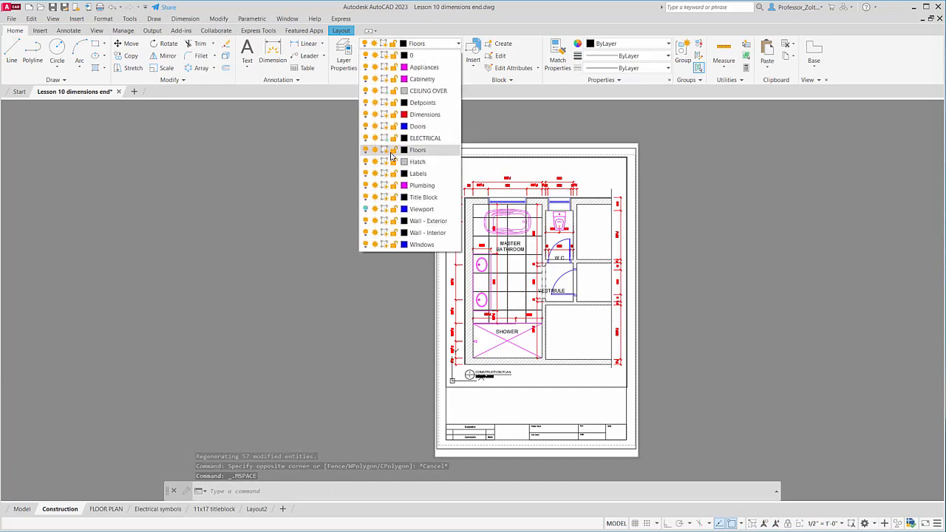
left_click(385, 150)
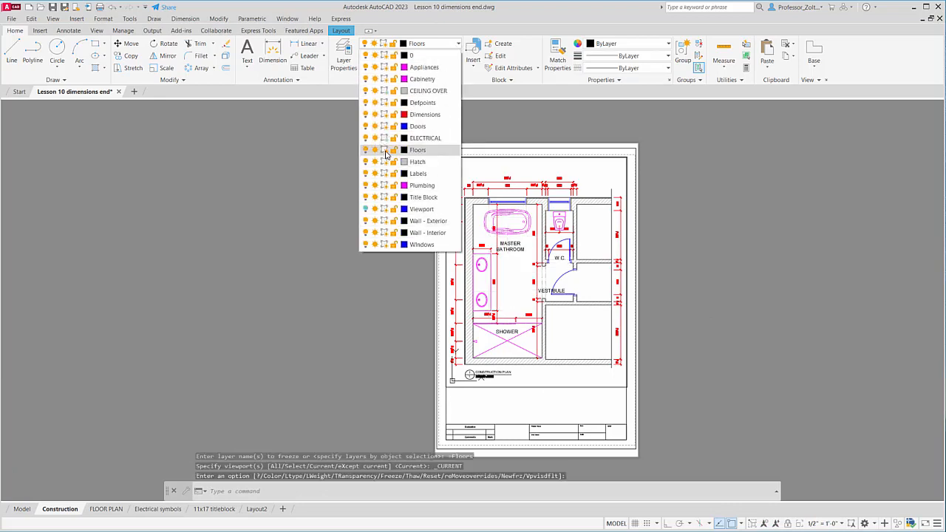
left_click(736, 278)
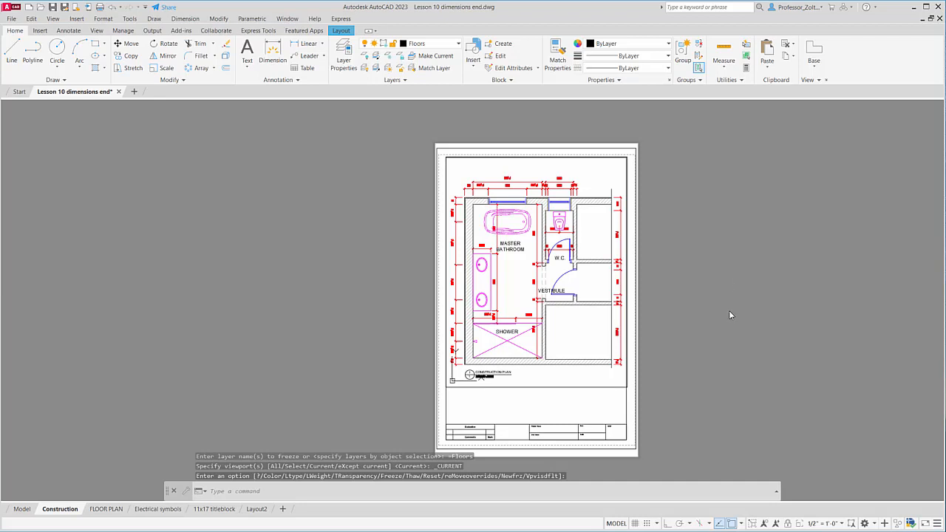
On the Electrical symbols layout, activate the plan viewport and freeze the Floors layer in it.
left_click(157, 508)
double_click(459, 296)
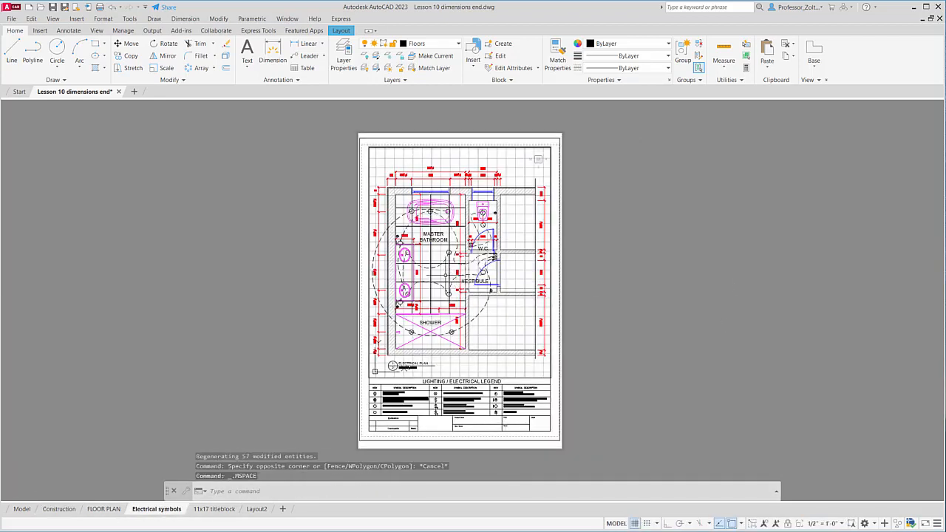
left_click(437, 44)
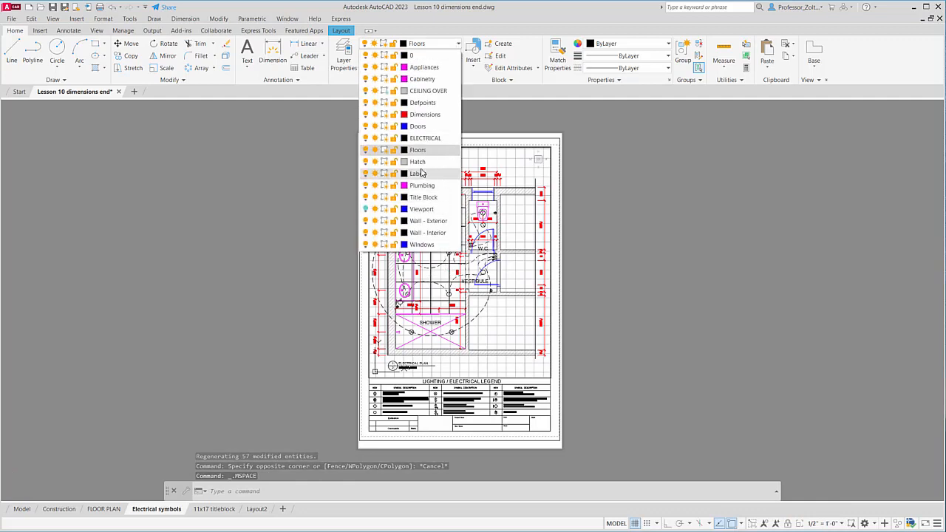
left_click(383, 150)
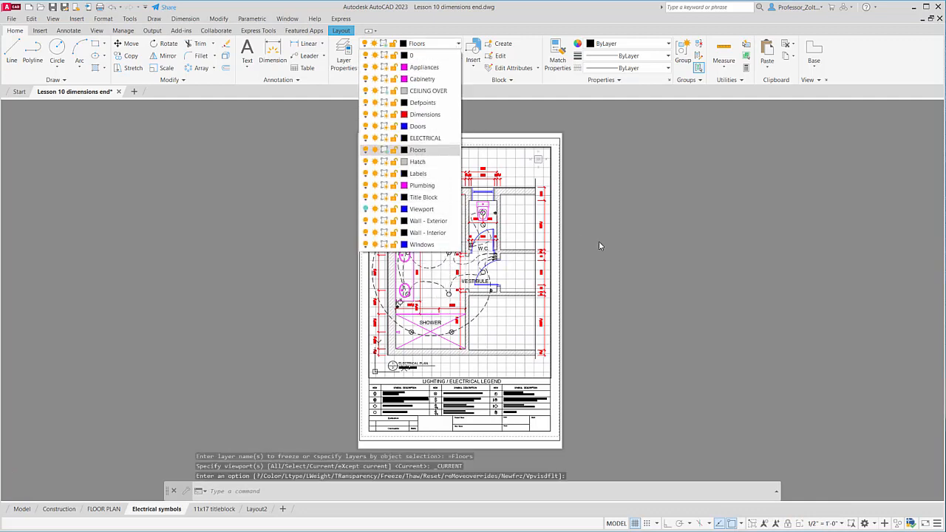
left_click(643, 248)
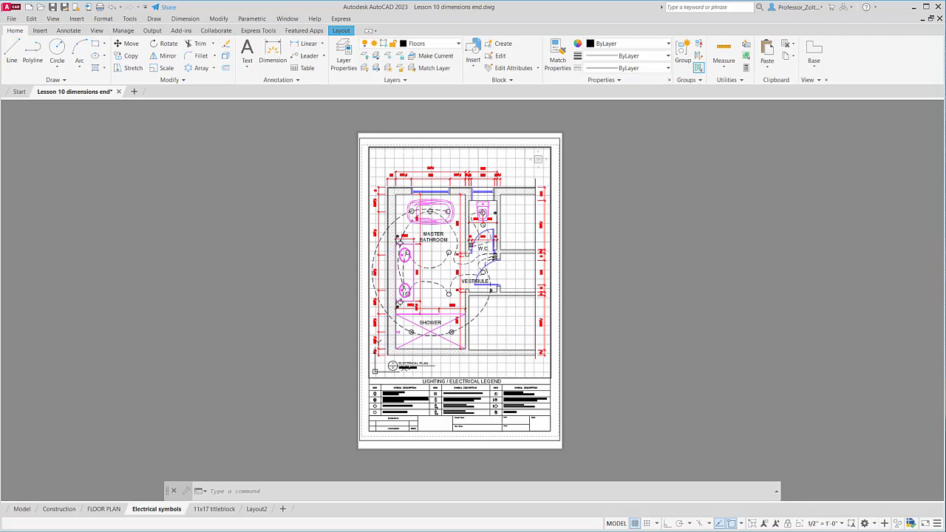
Freeze the Dimensions layer in the electrical plan viewport and return to paper space.
left_click(458, 45)
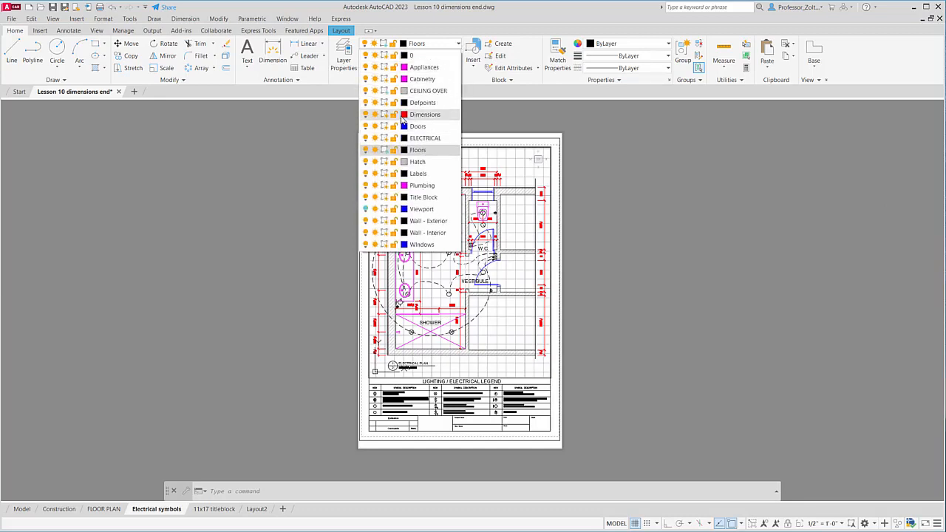
left_click(384, 115)
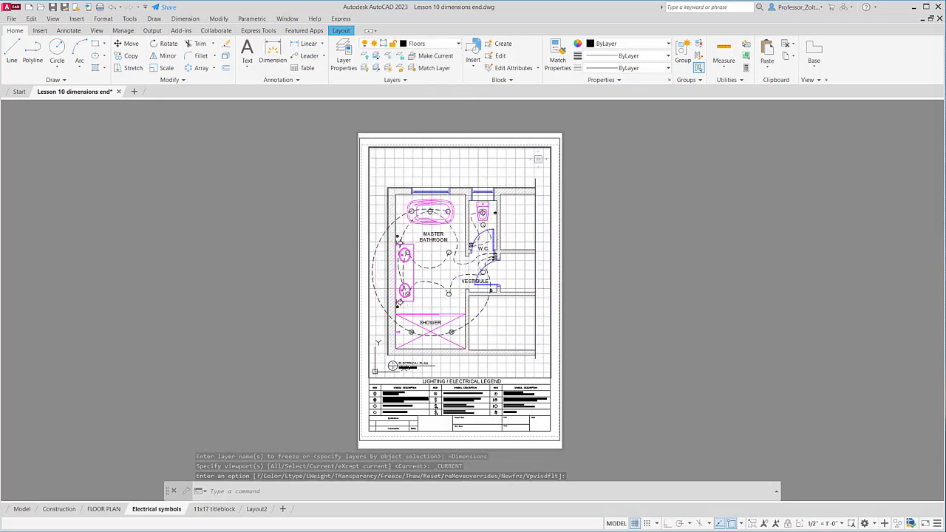
key("Escape")
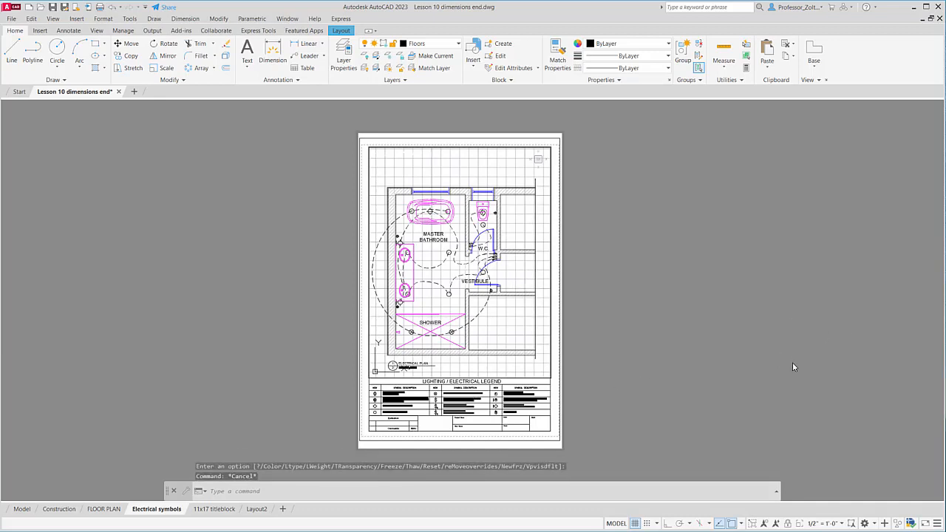
double_click(629, 325)
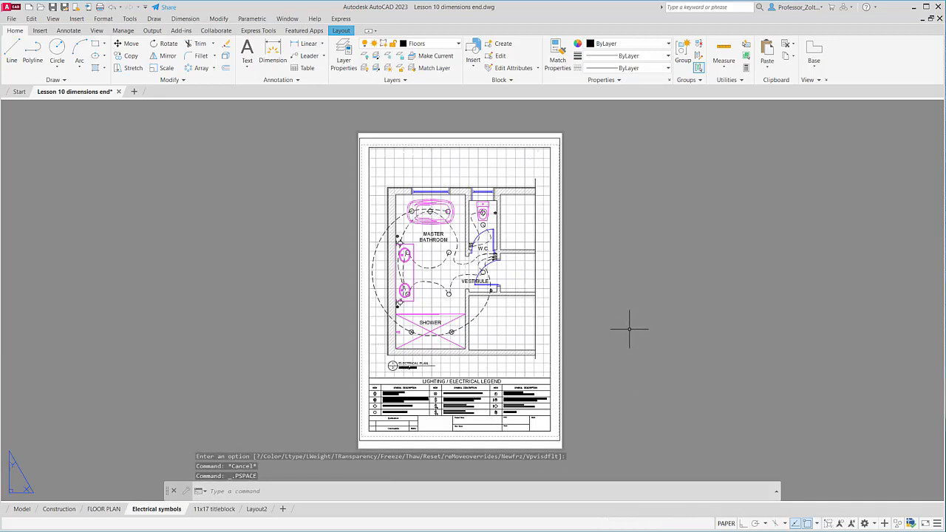